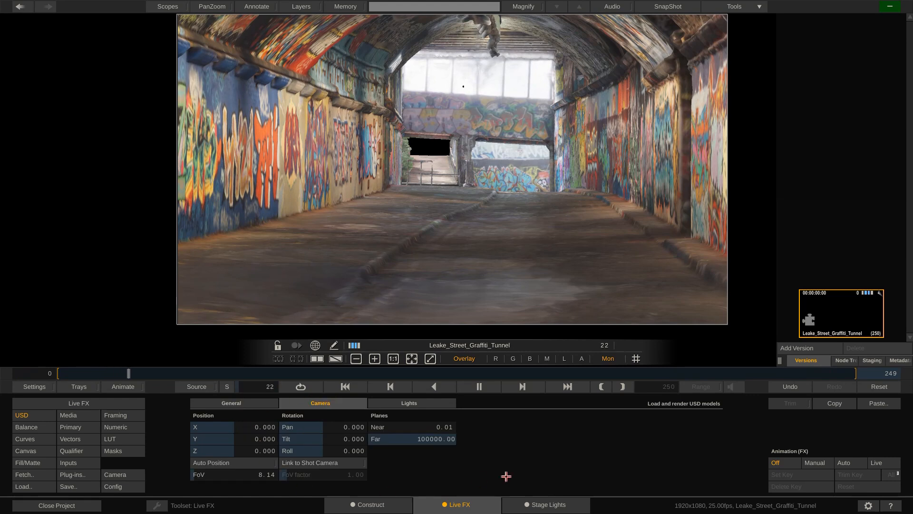
- Pan the USD model's camera to about 0.391 and link it to the shot camera
mouse_move(338, 439)
mouse_down()
mouse_move(346, 439)
mouse_move(338, 434)
mouse_up()
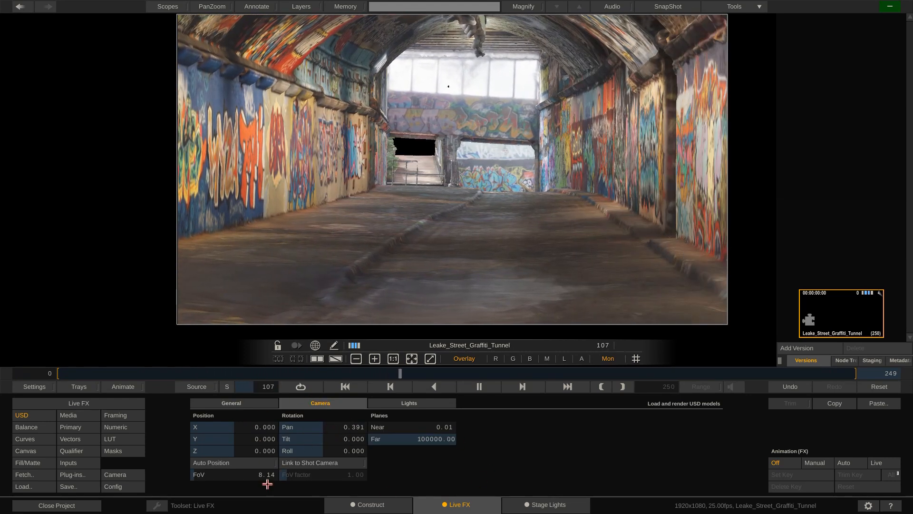
drag(254, 482, 328, 463)
click(328, 464)
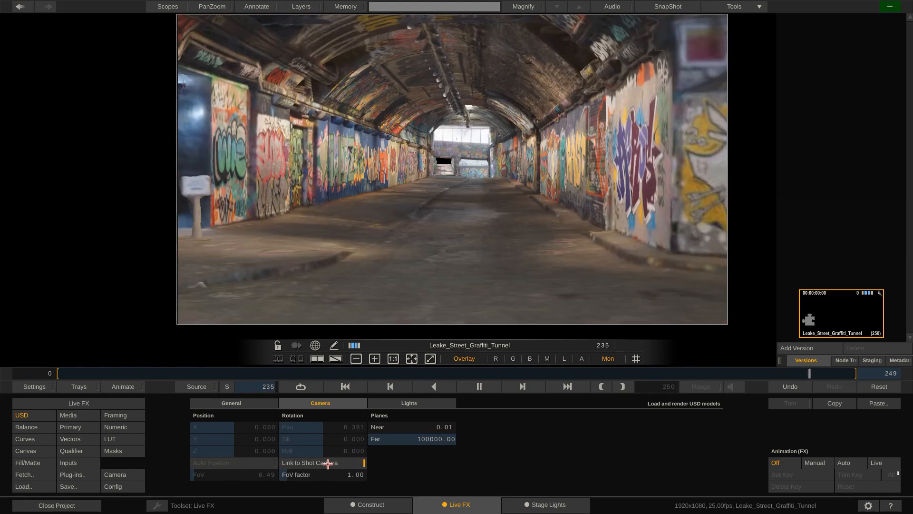
- Offset the shot camera's pan to about -0.549 and its Z position to about -1.324, and choose Live animation
mouse_move(4, 473)
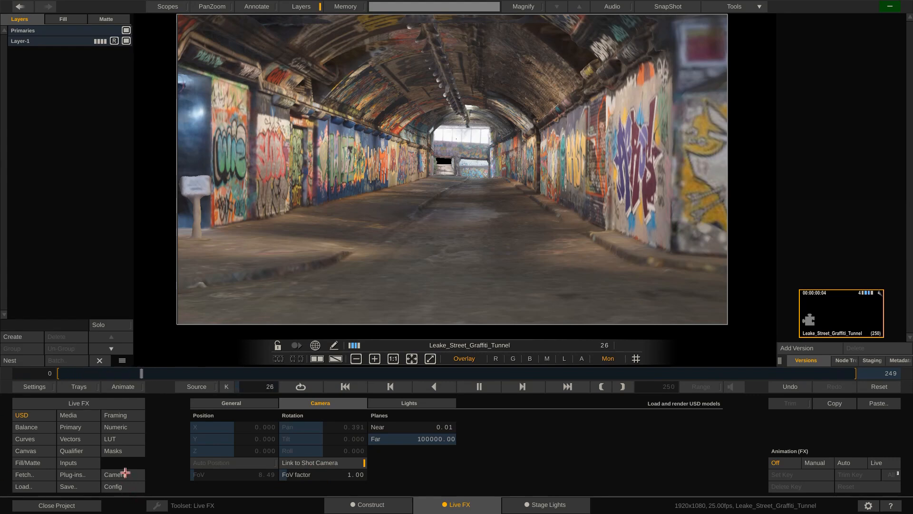
click(122, 474)
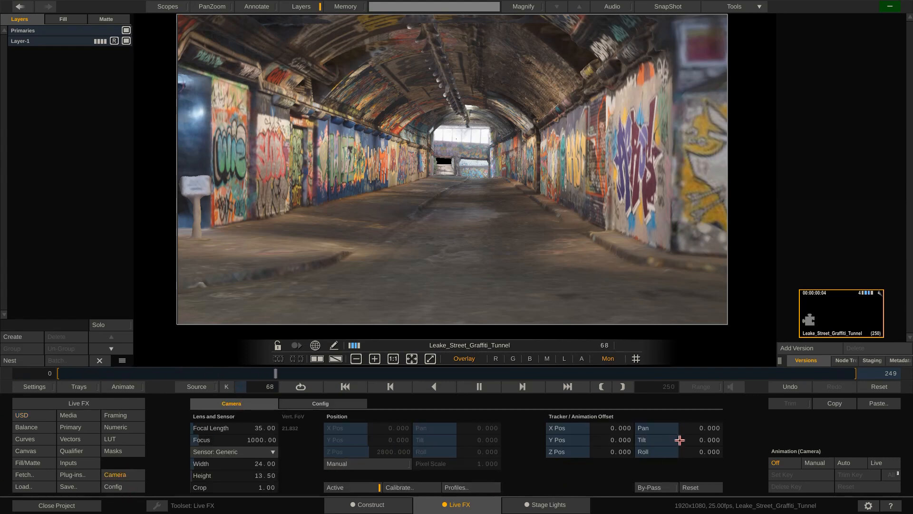
drag(681, 428, 654, 429)
drag(564, 459, 602, 455)
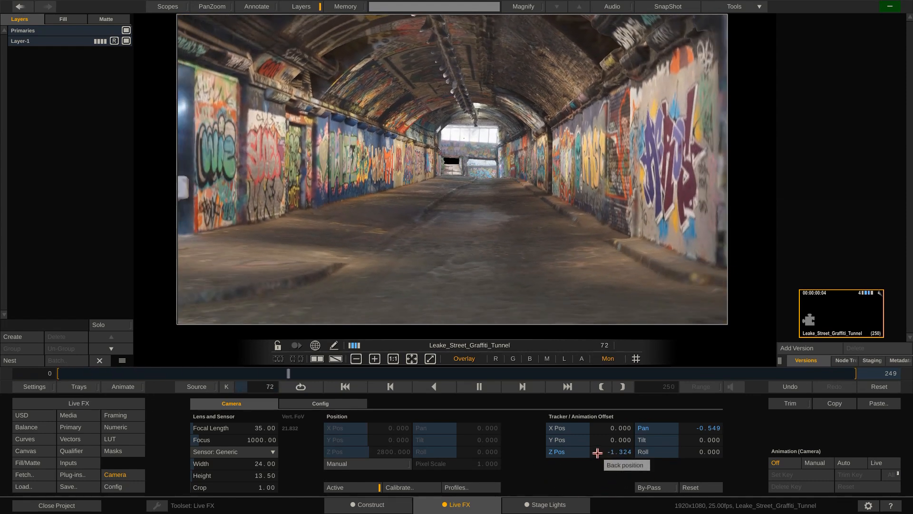
click(883, 467)
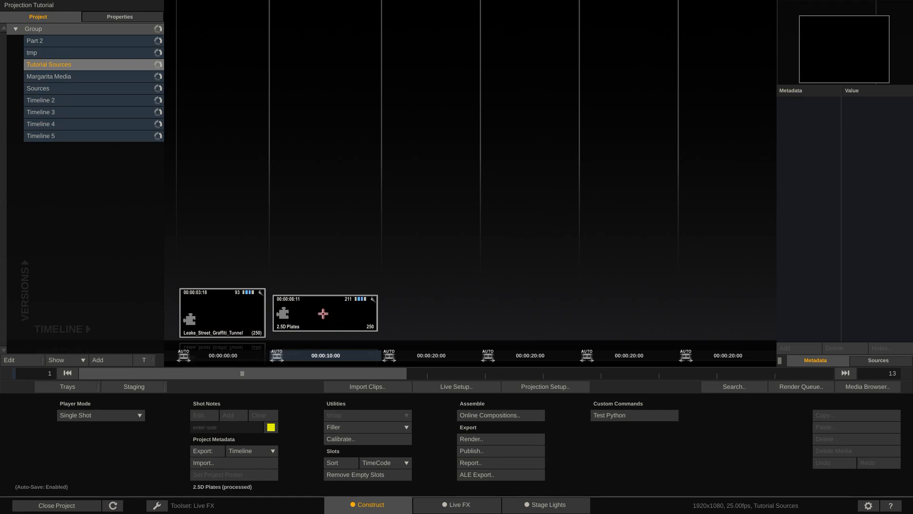
- Open the 2.5D Plates shot and select its plate_2_mountains layer
click(323, 314)
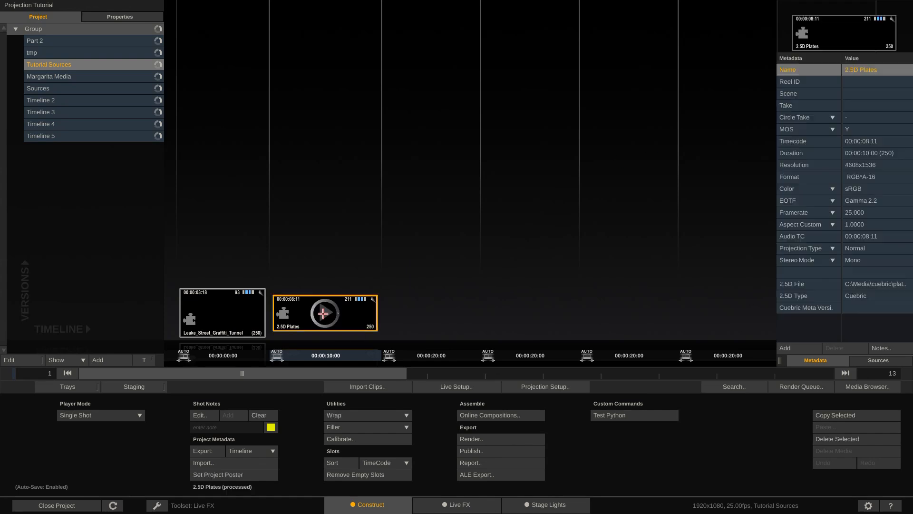
double_click(323, 313)
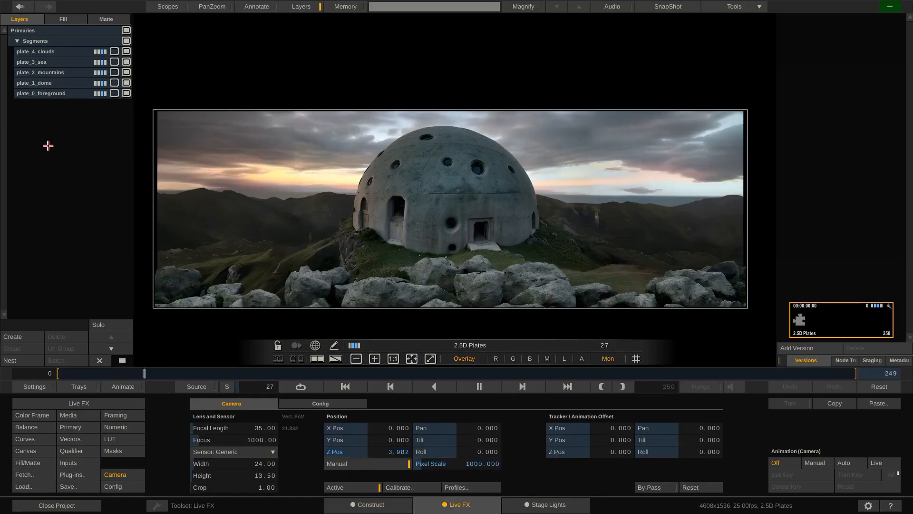
click(62, 83)
click(66, 73)
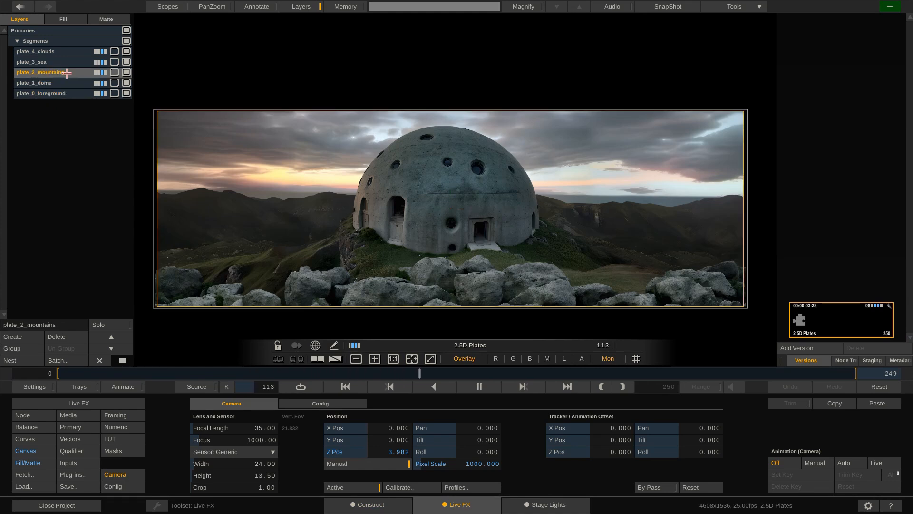
- Hide the mountains, dome and foreground plates one by one and make them visible again
click(127, 73)
click(127, 83)
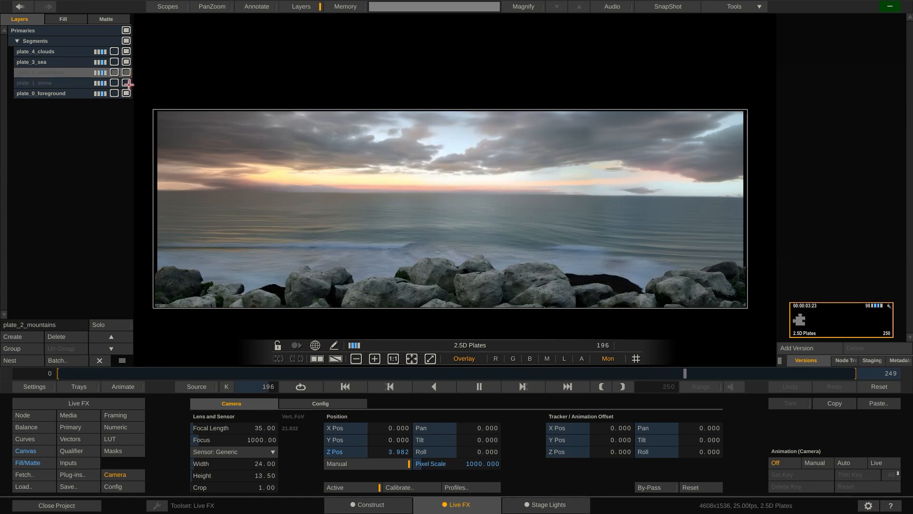
click(126, 93)
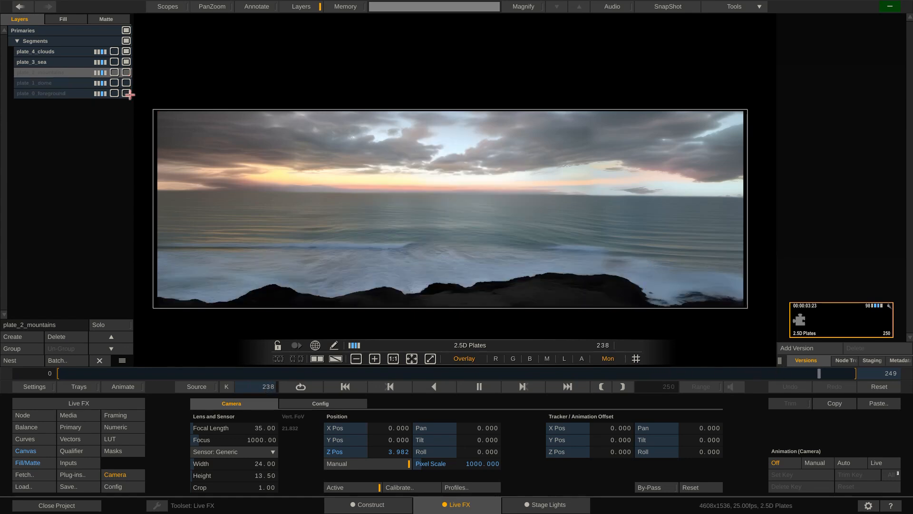
click(126, 93)
click(127, 83)
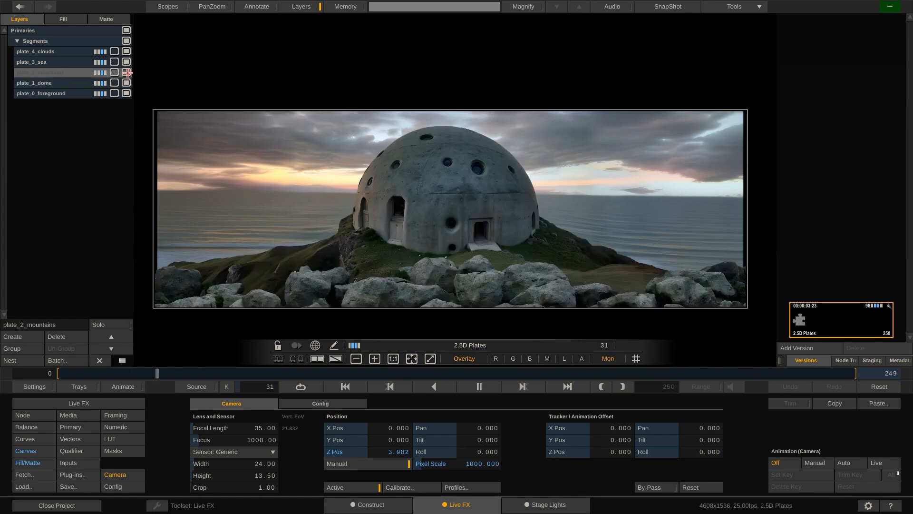
click(127, 72)
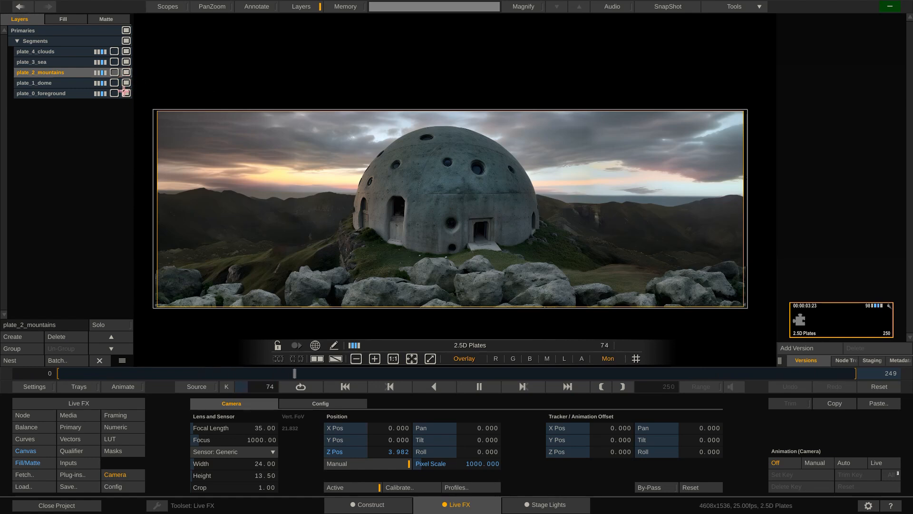
- Examine the canvas translation and scale of the mountains, dome and foreground plates, and deselect all layers
click(43, 451)
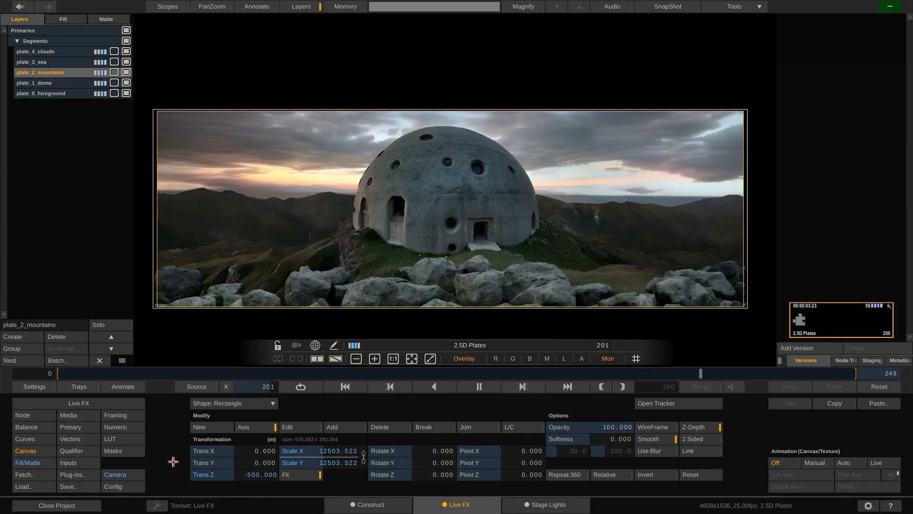
click(66, 80)
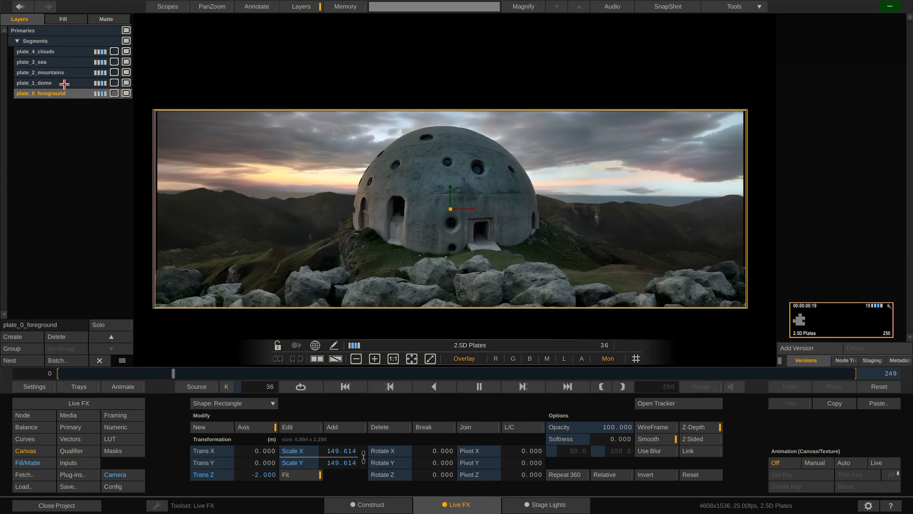
click(66, 72)
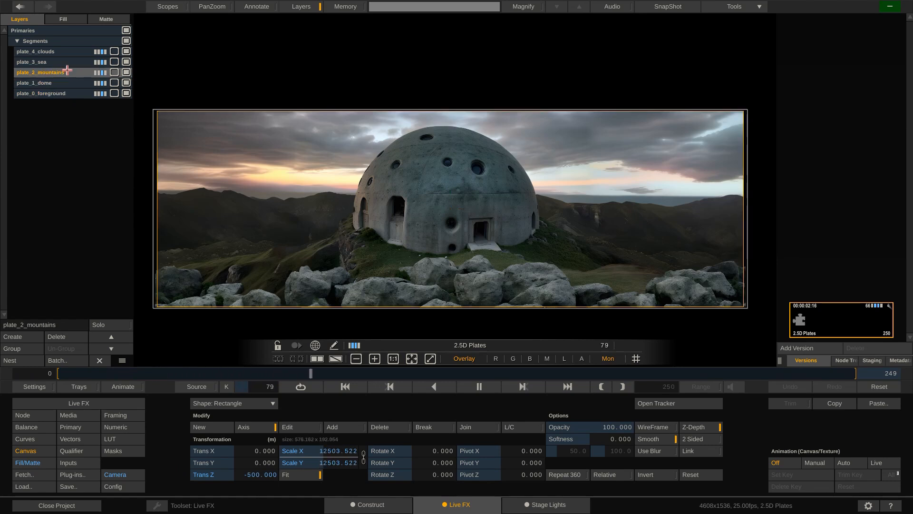
click(64, 85)
click(63, 93)
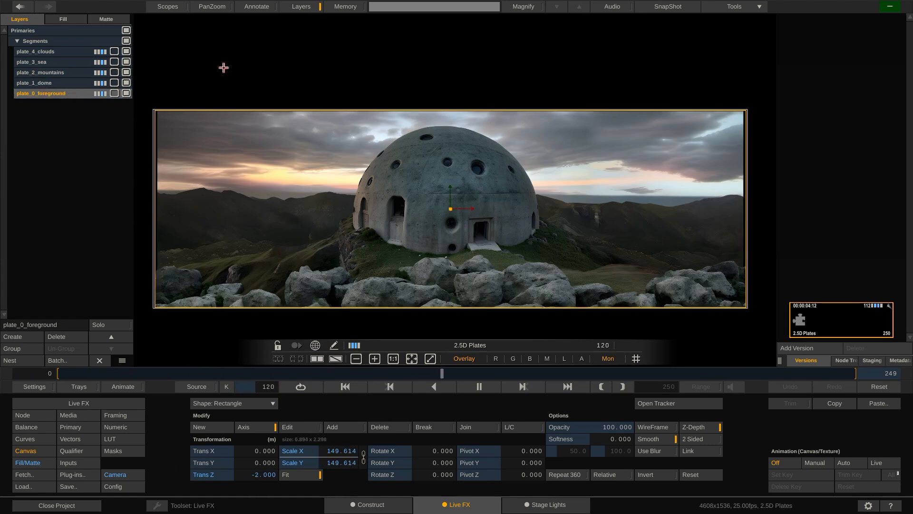
click(250, 53)
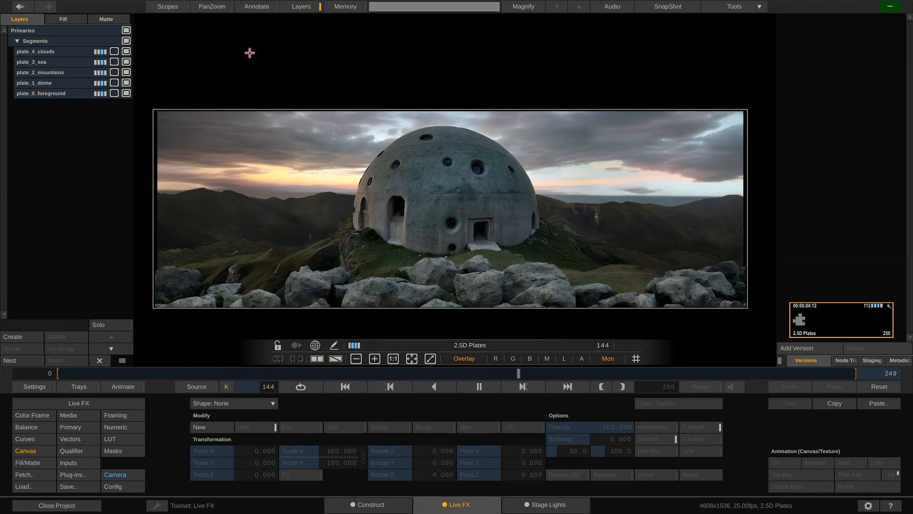
- View the arrangement of the 2.5D plates in 3D space from a perspective camera view
click(220, 7)
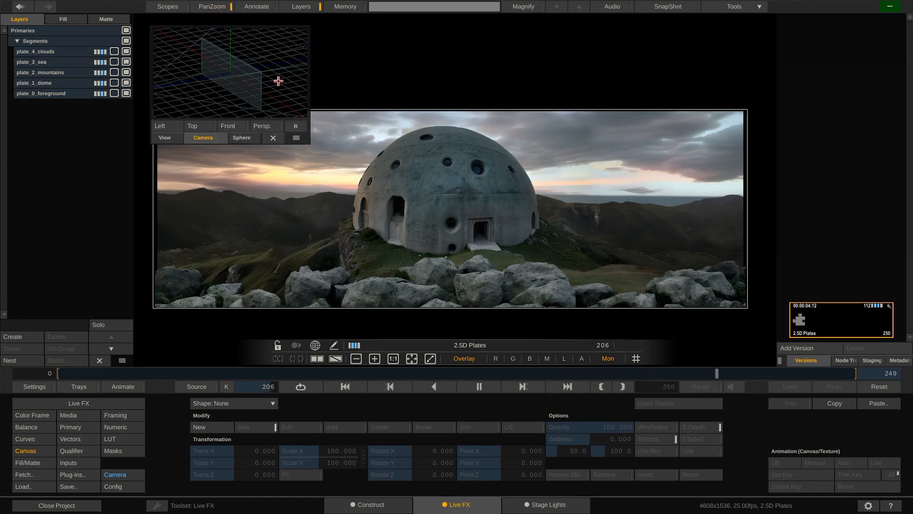
click(273, 126)
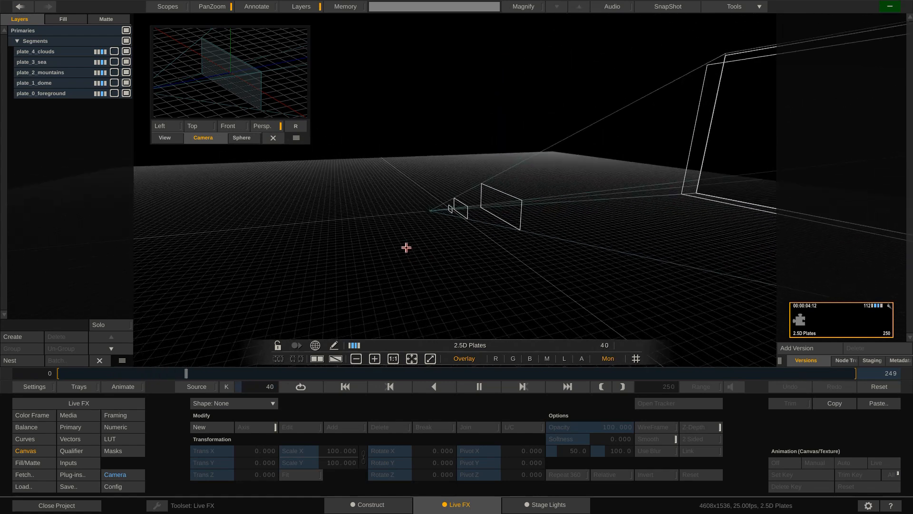
mouse_move(500, 270)
mouse_down()
mouse_move(432, 296)
mouse_move(512, 275)
mouse_move(483, 272)
mouse_up()
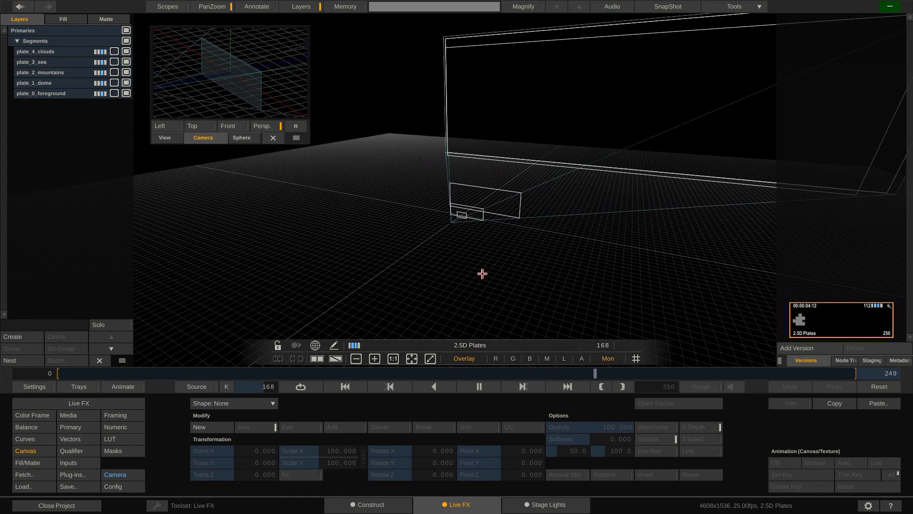
- Shift the shot camera's X position to about 0.904 in the perspective view and reset it
click(127, 474)
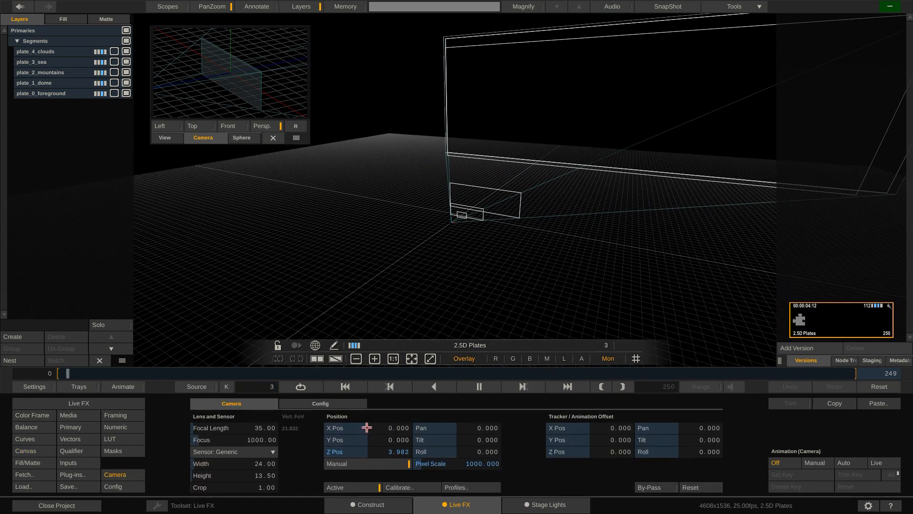
mouse_move(379, 427)
mouse_down()
mouse_move(370, 433)
mouse_move(397, 430)
mouse_move(372, 426)
mouse_move(384, 425)
mouse_up()
click(383, 424)
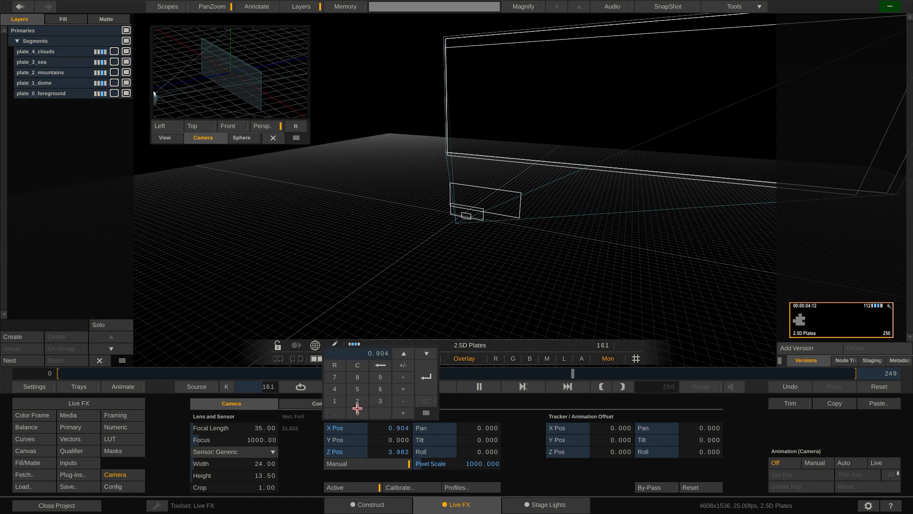
click(338, 364)
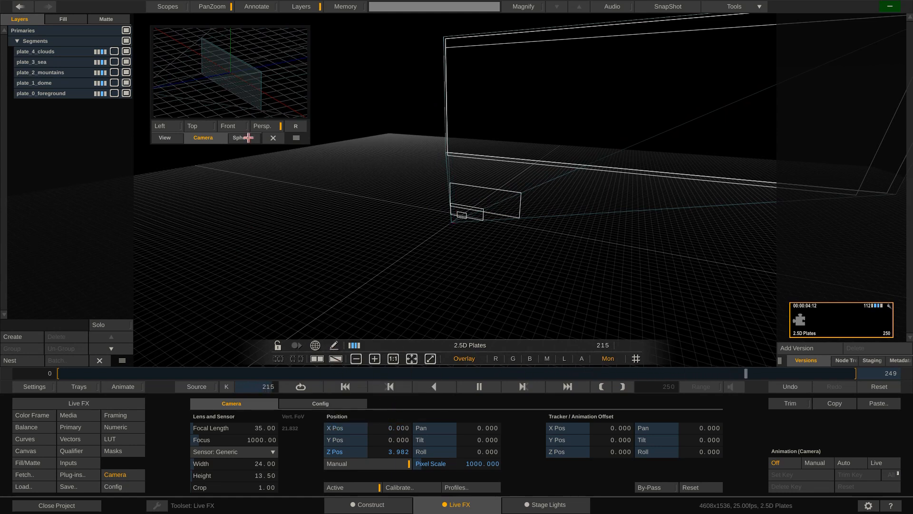
- Return to the normal shot view without the navigation overlay and shift the camera's X position to show the plate parallax
click(273, 124)
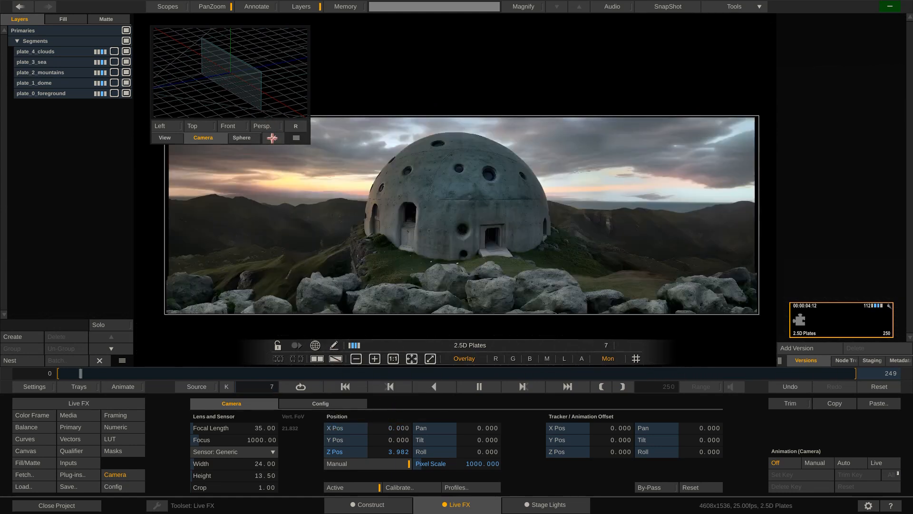
click(273, 137)
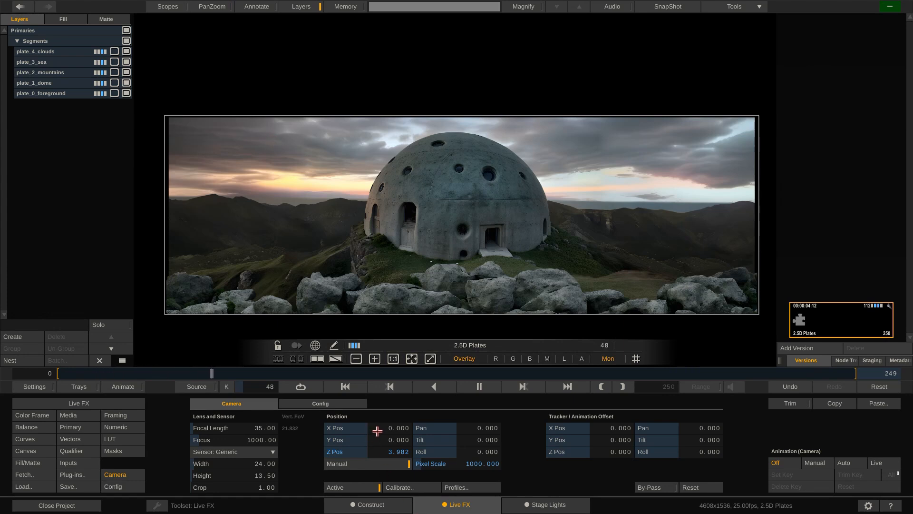
mouse_move(375, 430)
mouse_down()
mouse_move(351, 430)
mouse_move(381, 434)
mouse_move(366, 446)
mouse_move(356, 426)
mouse_move(387, 410)
mouse_move(394, 421)
mouse_move(385, 422)
mouse_move(405, 393)
mouse_move(386, 405)
mouse_move(385, 391)
mouse_move(367, 422)
mouse_up()
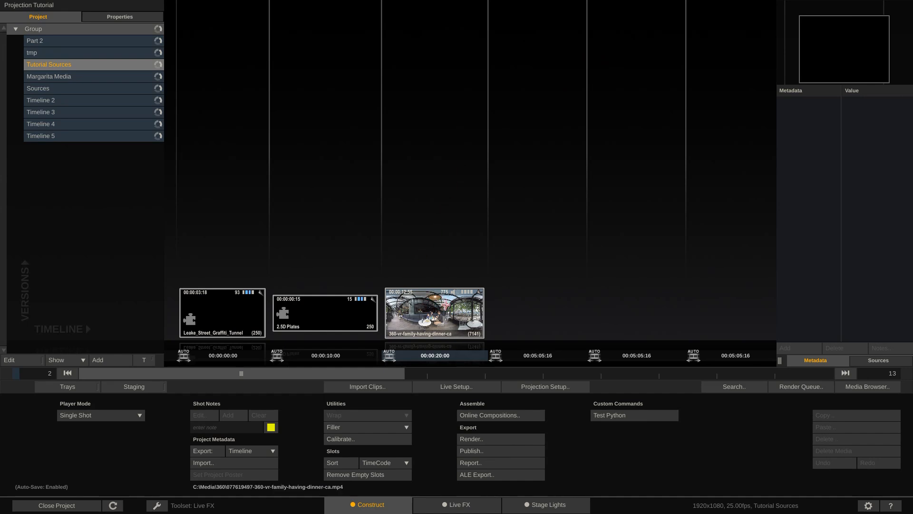
- Set the projection type of the 360-vr-family-having-dinner-ca clip to Equirectangular 360
click(444, 307)
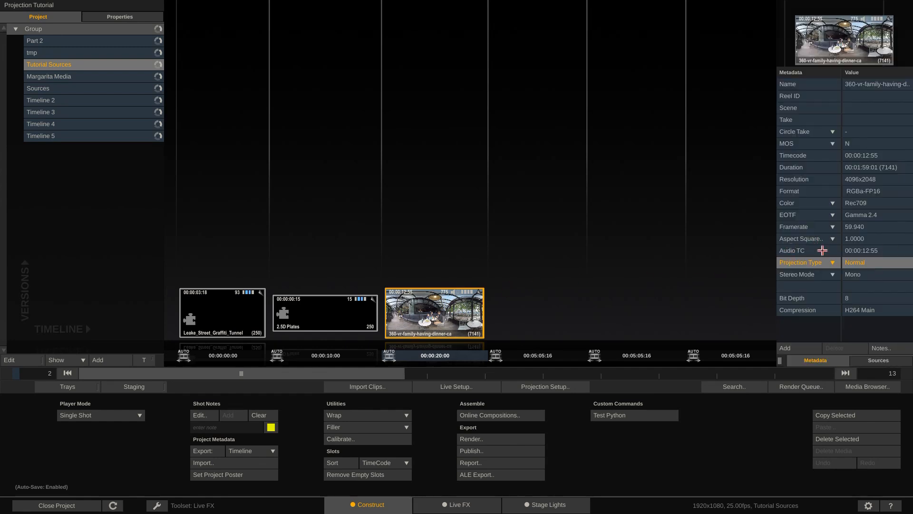
click(833, 262)
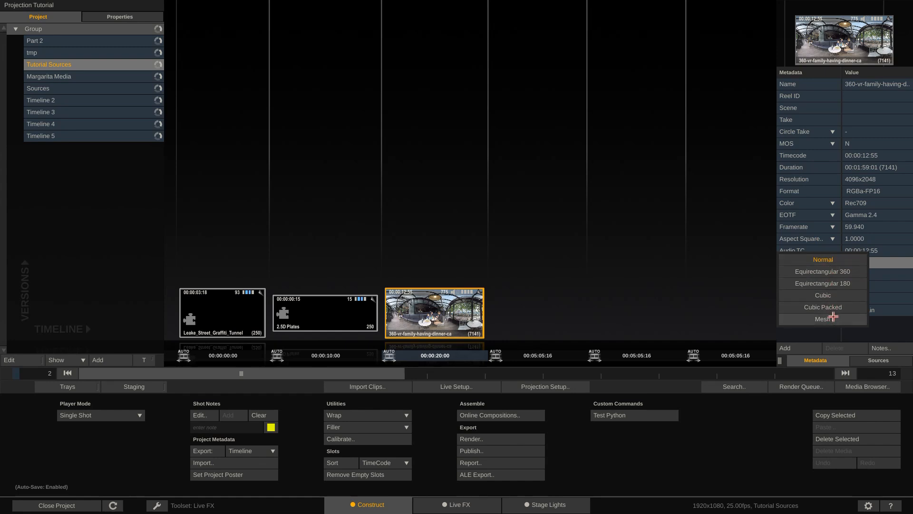
click(835, 272)
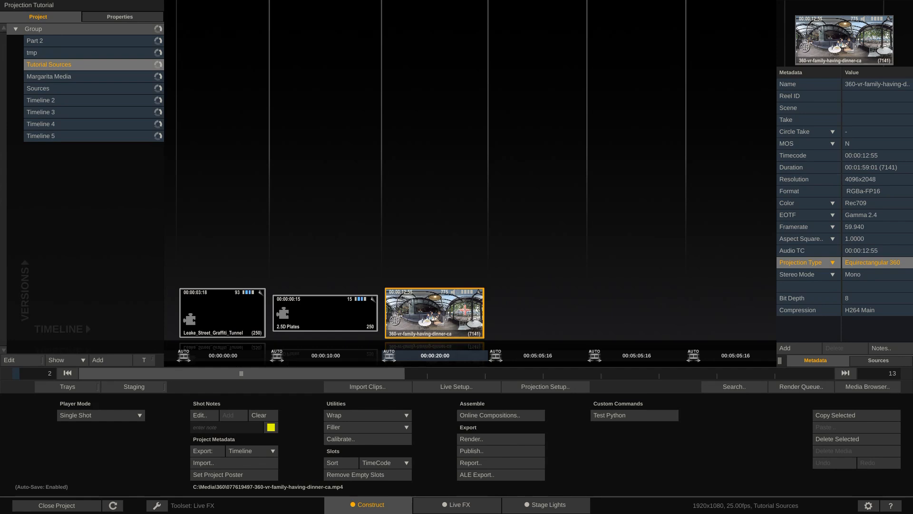
- Open the 360 dinner clip in spherical view and aim the view at yaw 2 and pitch -8 on the sphere overview
double_click(435, 313)
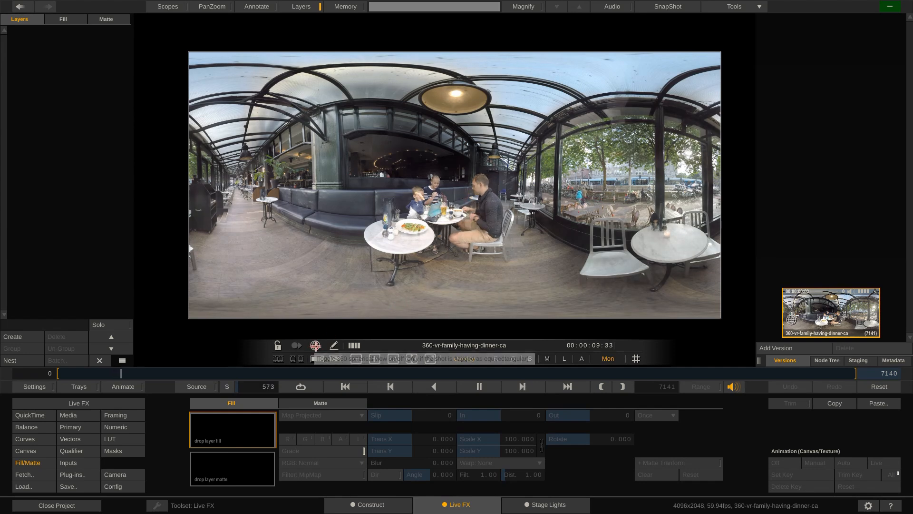
click(315, 345)
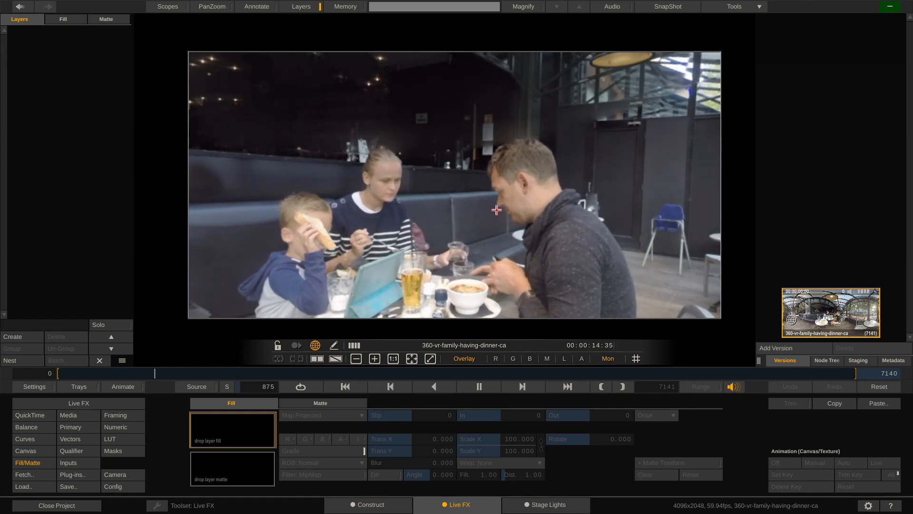
drag(511, 209, 455, 227)
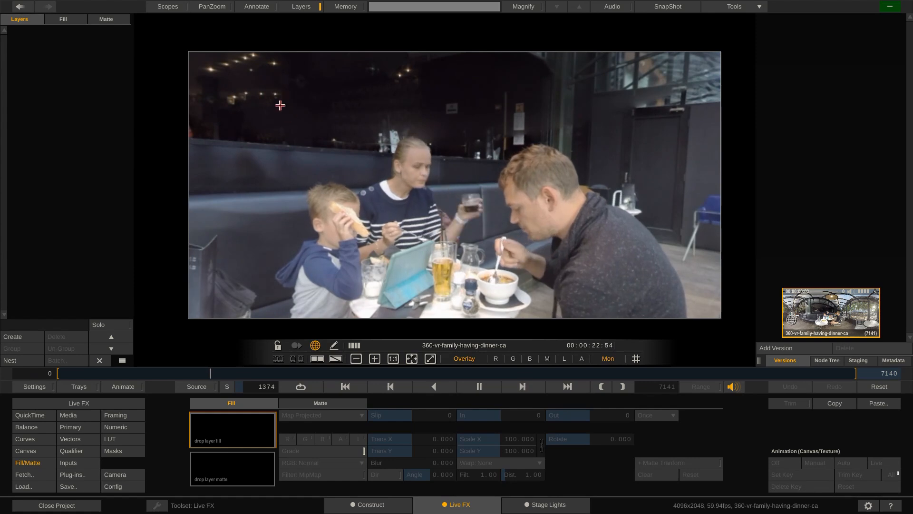
click(212, 7)
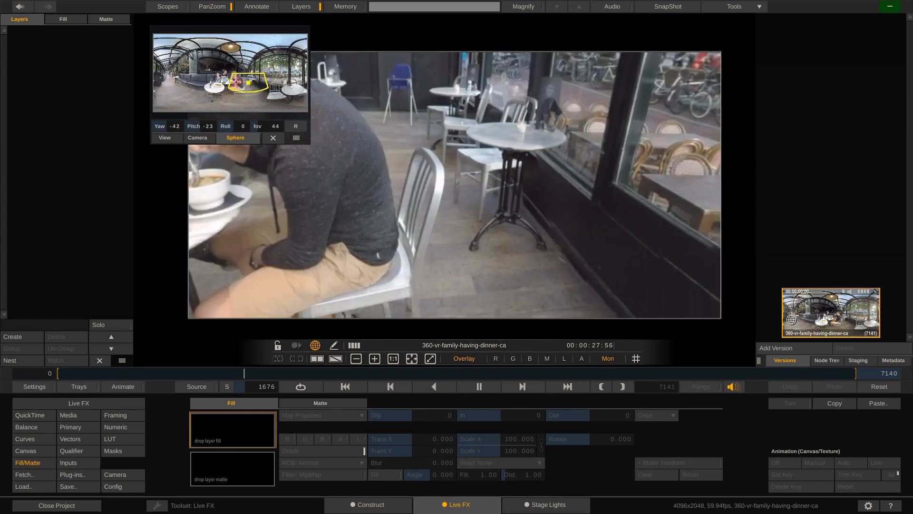
drag(196, 53, 229, 72)
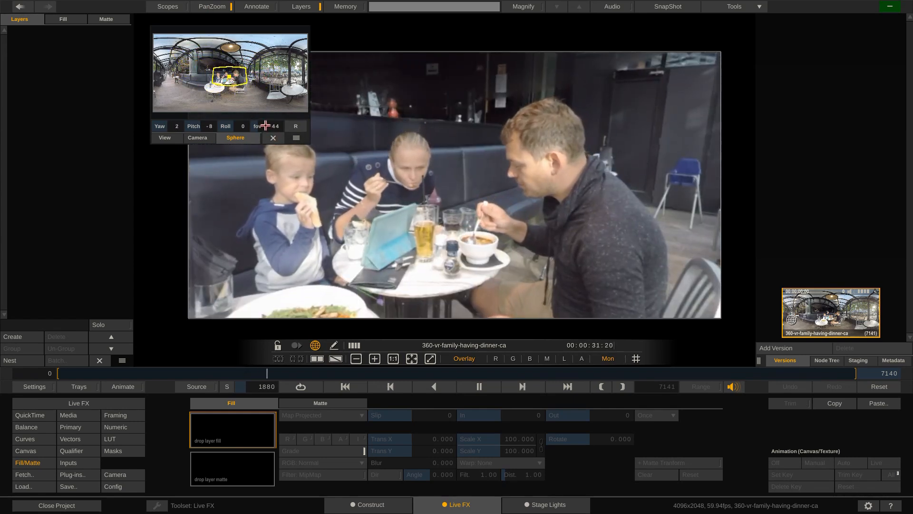
- Adjust the field of view of the 360 dinner clip and re-aim the view on the sphere overview
drag(269, 126, 261, 131)
mouse_move(223, 77)
mouse_down()
mouse_move(262, 72)
mouse_move(264, 81)
mouse_move(211, 69)
mouse_move(228, 74)
mouse_up()
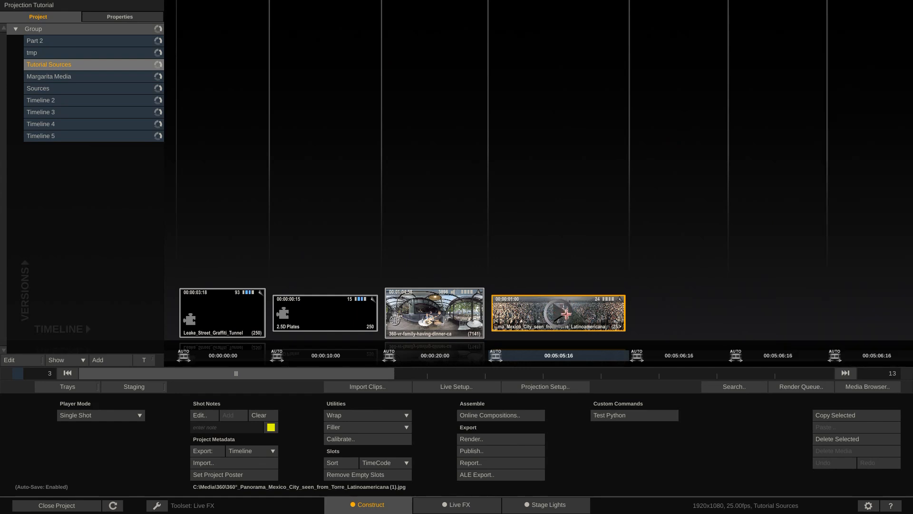
- Open the 360° Panorama Mexico City clip and apply the VR Transformer effect on its node
double_click(566, 313)
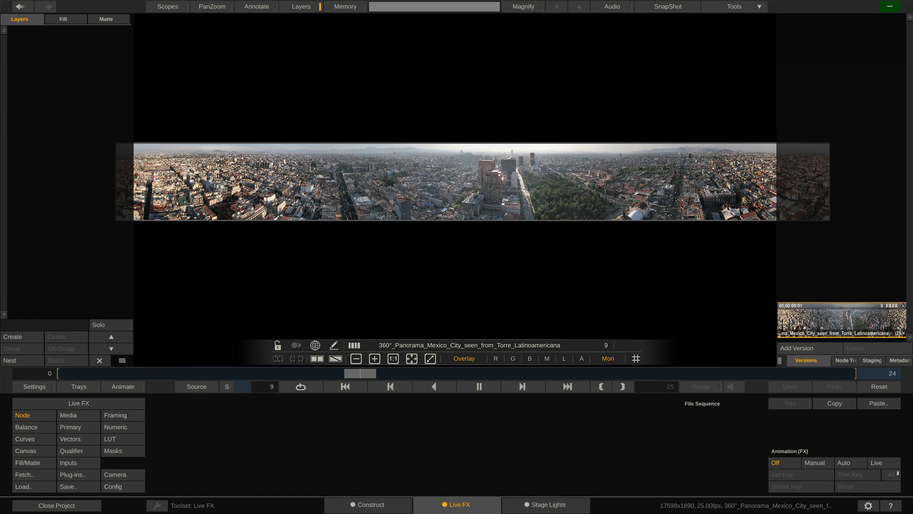
click(76, 474)
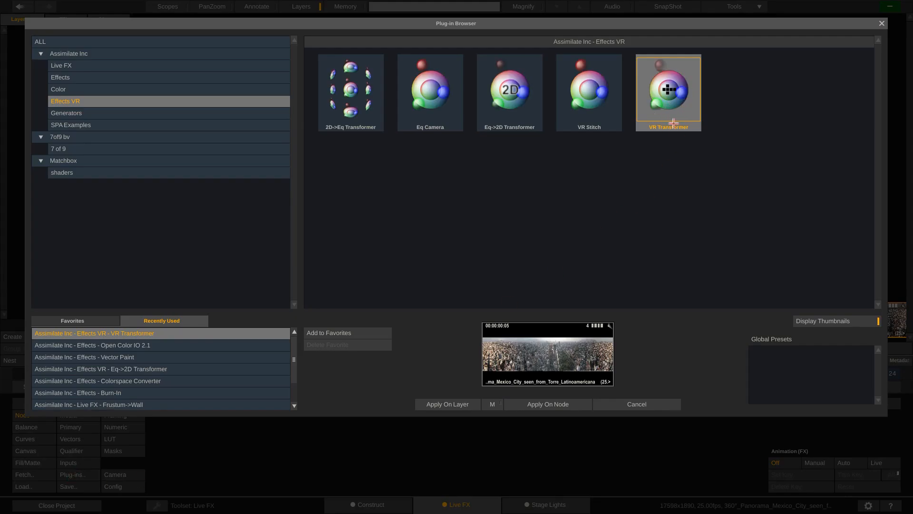
click(544, 405)
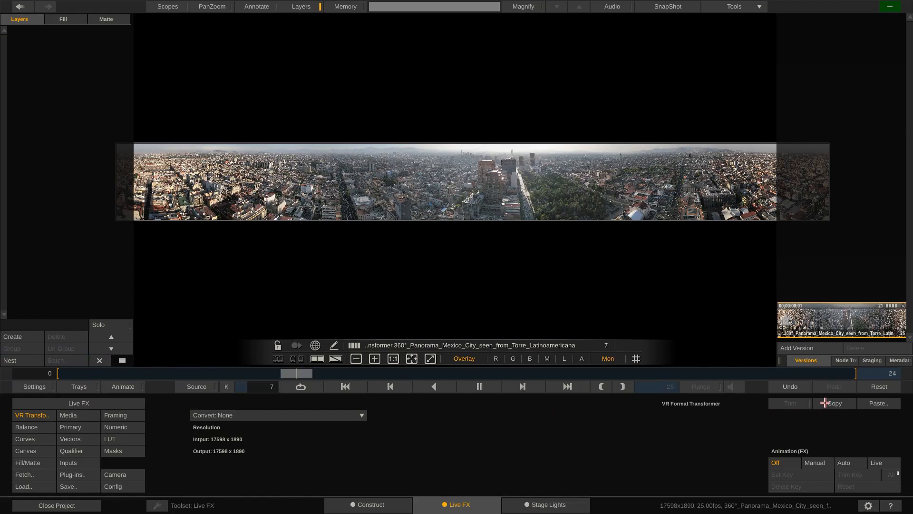
- Show the clip's node tree and set the VR Transformer conversion to Cylindrical -> Equirectangular
click(844, 360)
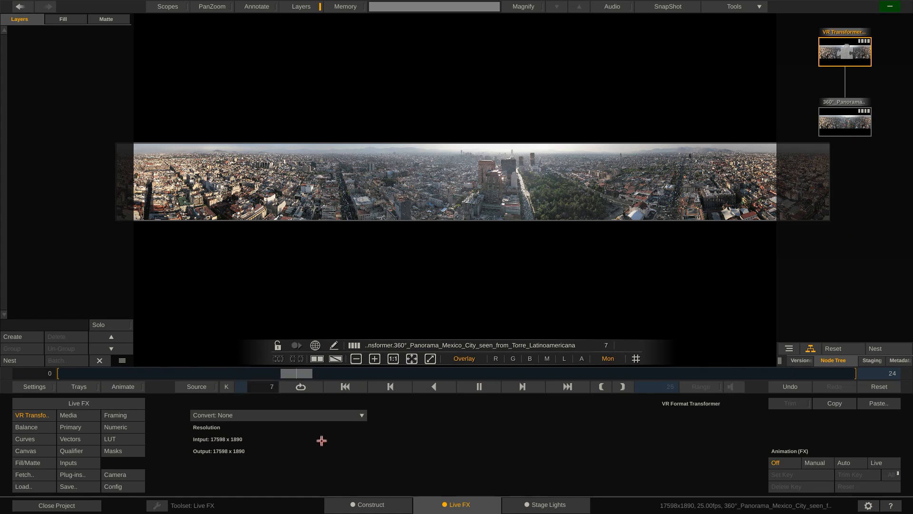
click(322, 415)
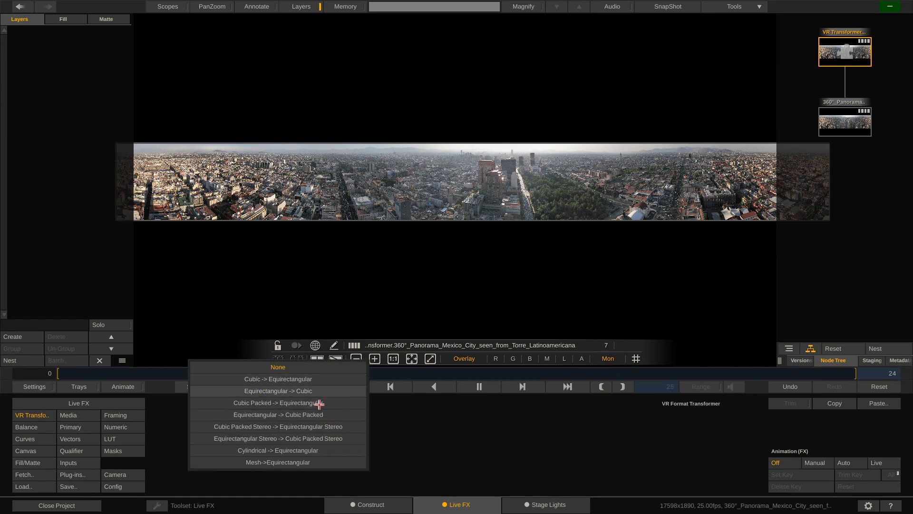
click(304, 451)
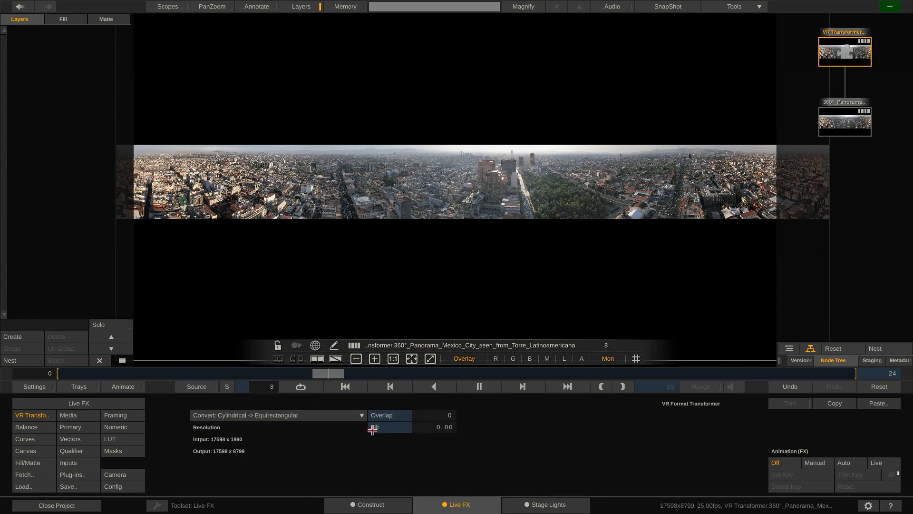
- Try an overlap of about 1663 and a tilt of about 0.05 on the conversion, resetting each value
mouse_move(410, 415)
mouse_down()
mouse_move(401, 421)
mouse_move(412, 415)
mouse_up()
click(415, 416)
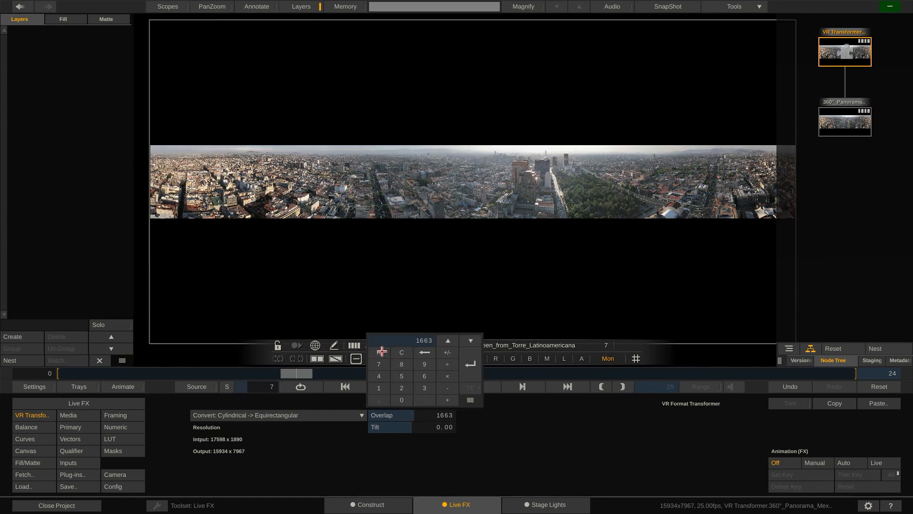
click(381, 352)
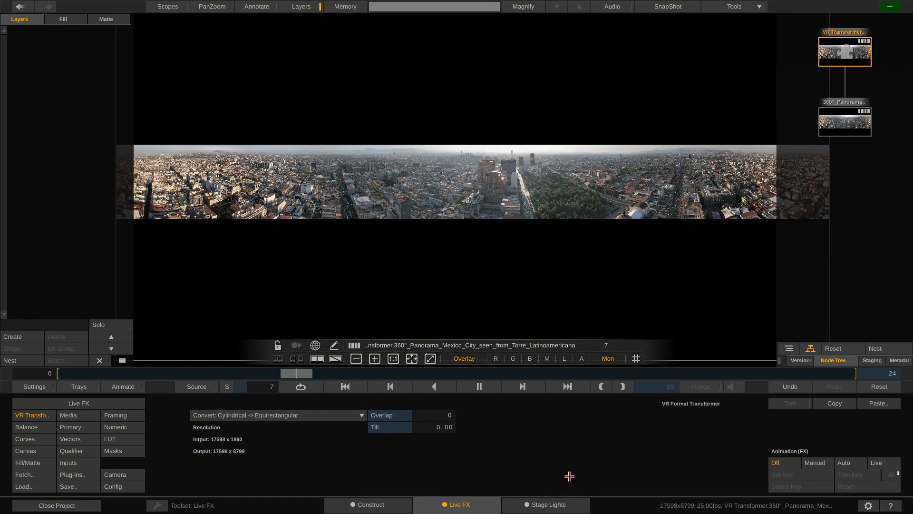
mouse_move(416, 428)
mouse_down()
mouse_move(426, 432)
mouse_move(412, 428)
mouse_move(420, 427)
mouse_up()
click(418, 428)
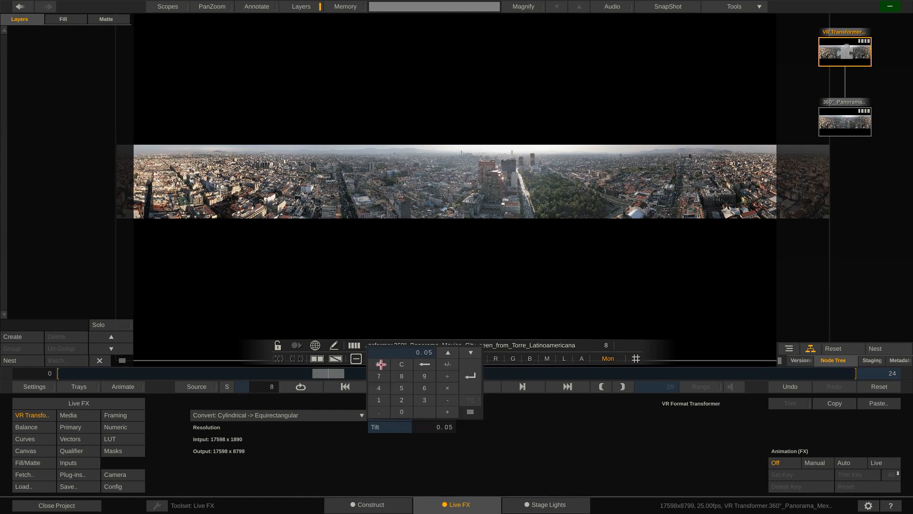
click(385, 365)
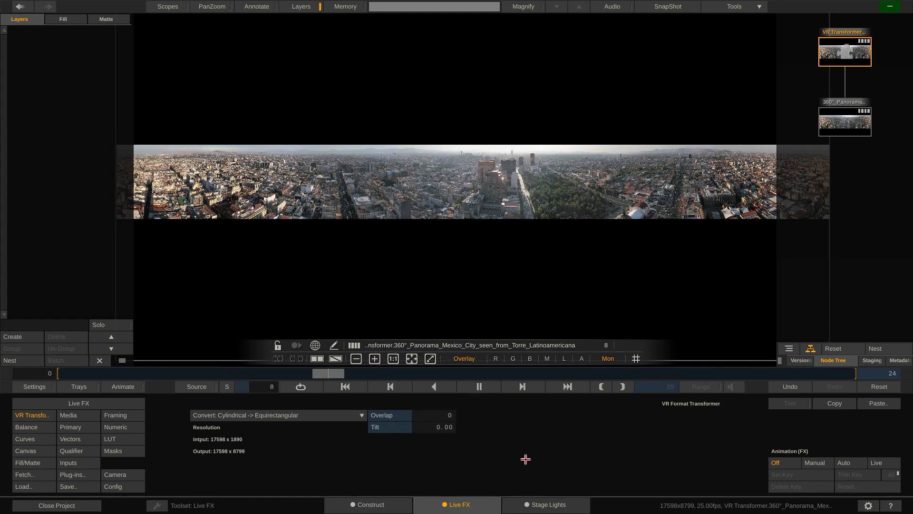
- Check the converted panorama's resolution and projection type in its metadata and look around it in 360 spherical view
click(900, 360)
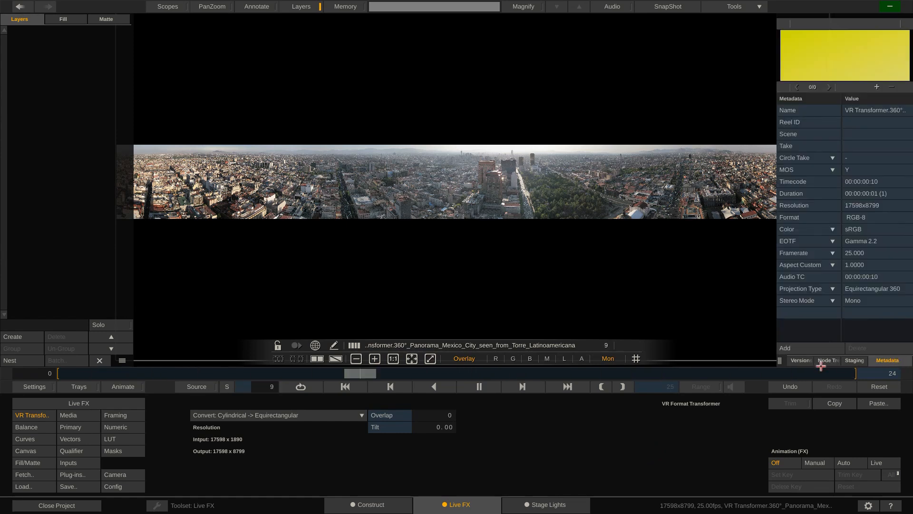
click(813, 206)
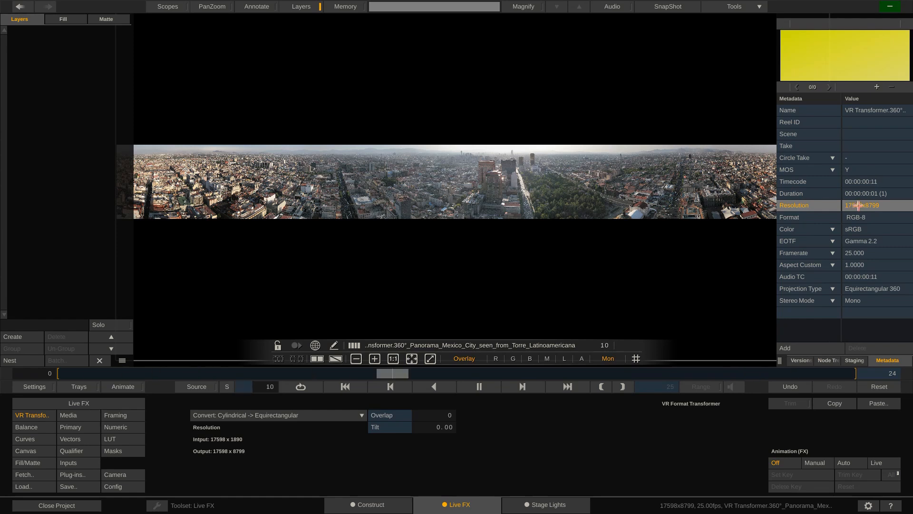
click(871, 290)
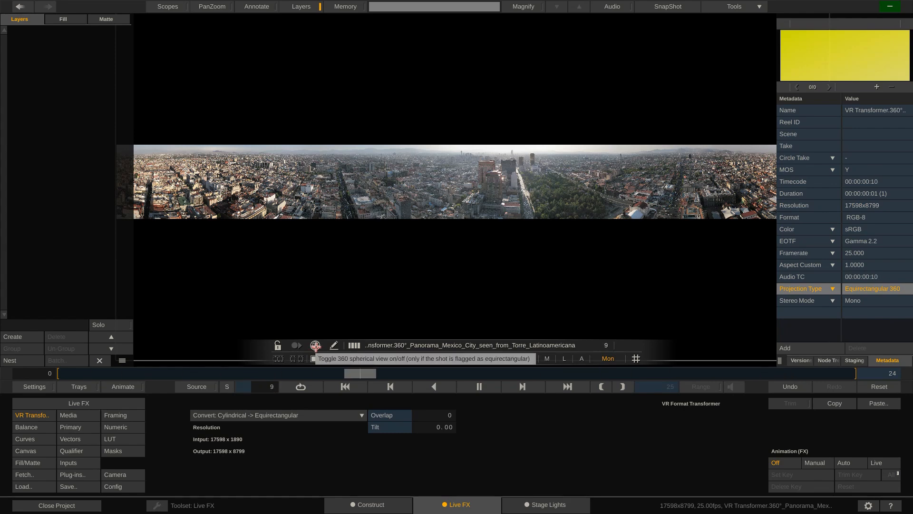
click(315, 345)
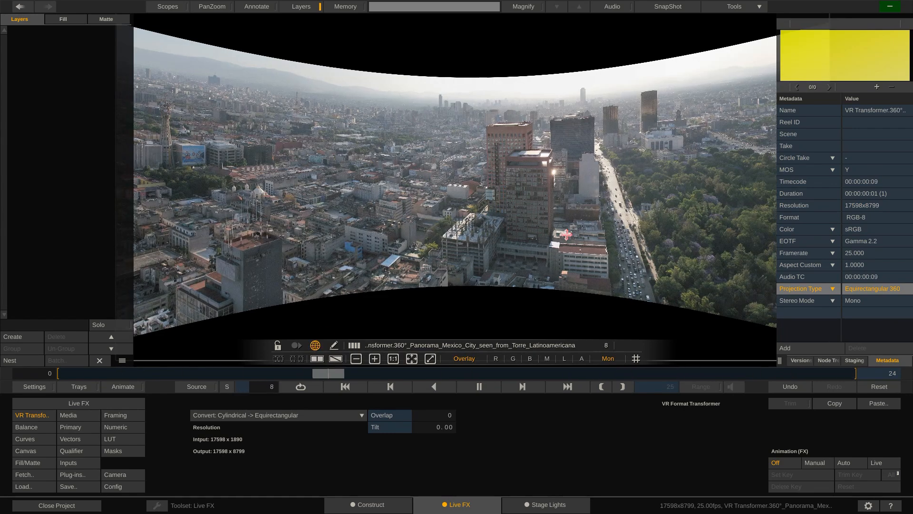
drag(438, 226, 556, 210)
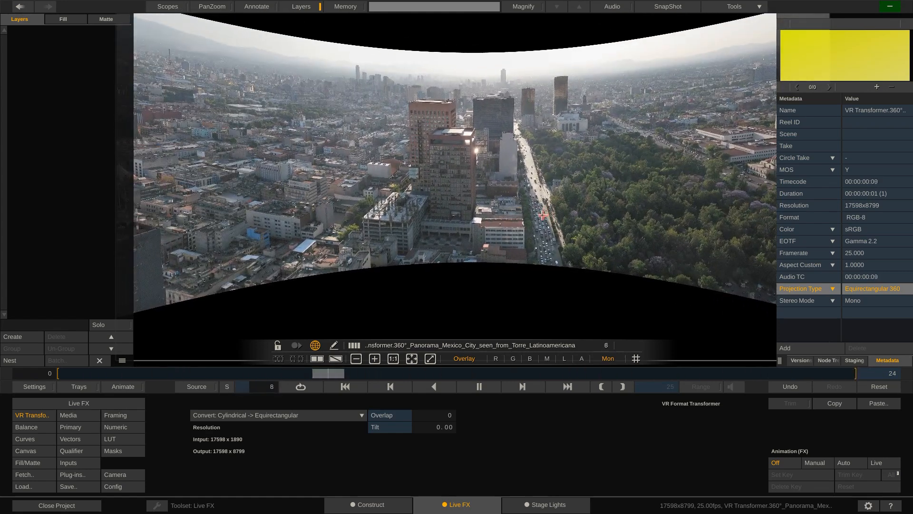
- Set up a new projection composition with the original Mexico City panorama as media and Cylindrical Panorama as media type
click(371, 505)
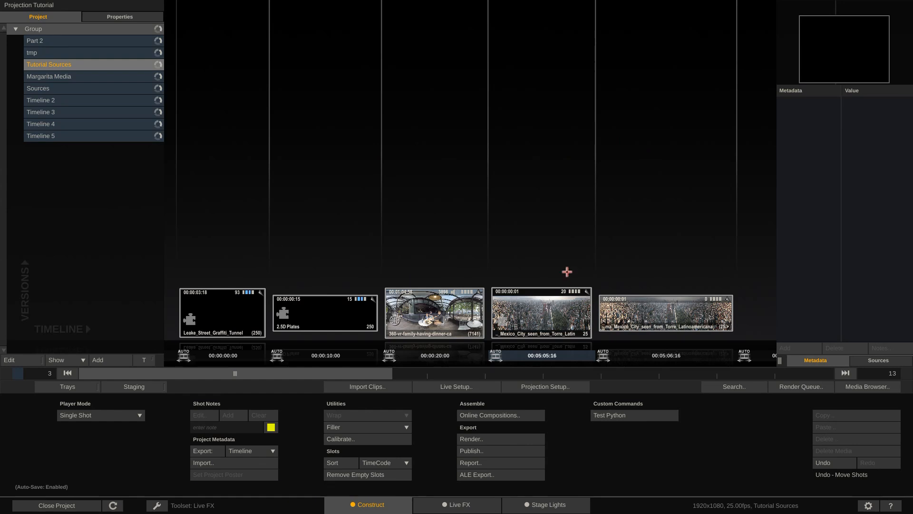
click(550, 387)
drag(679, 303, 425, 129)
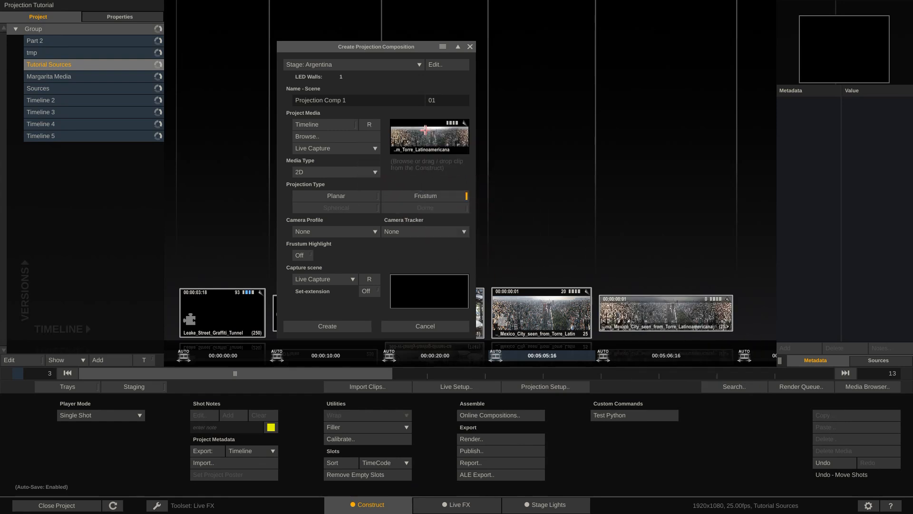
click(374, 171)
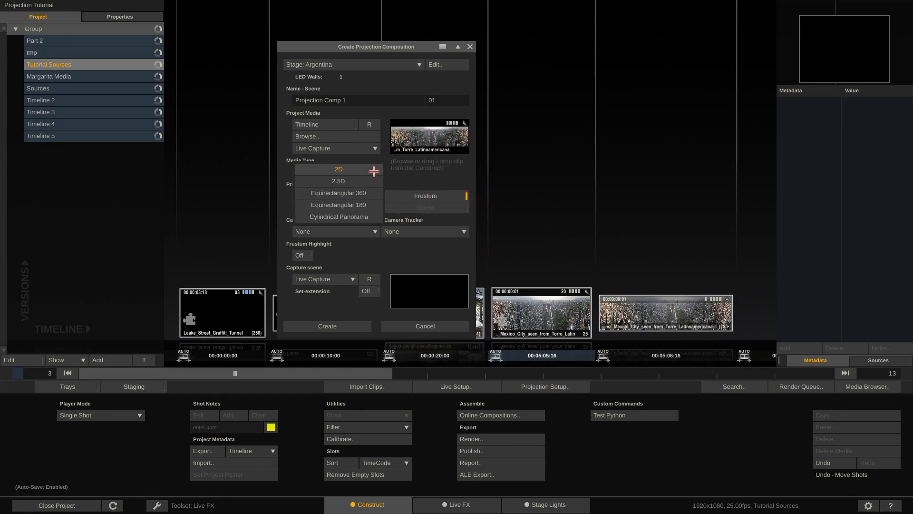
click(340, 217)
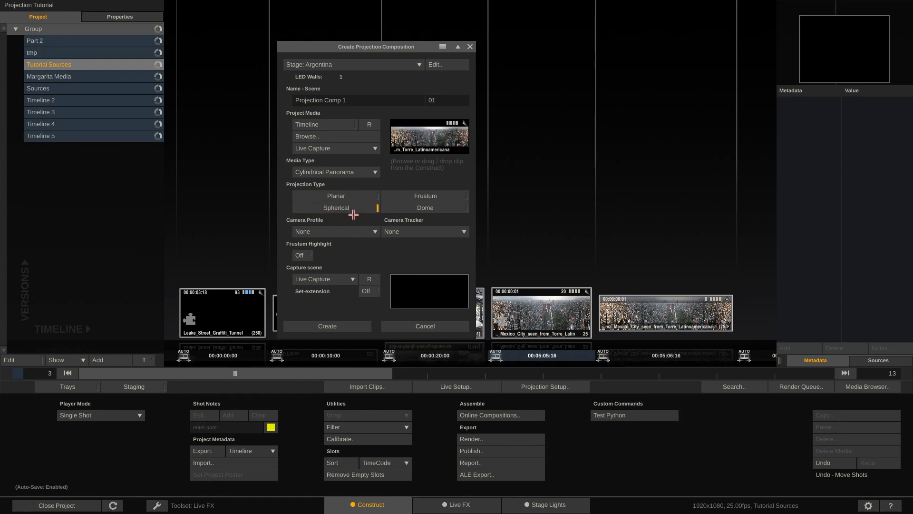
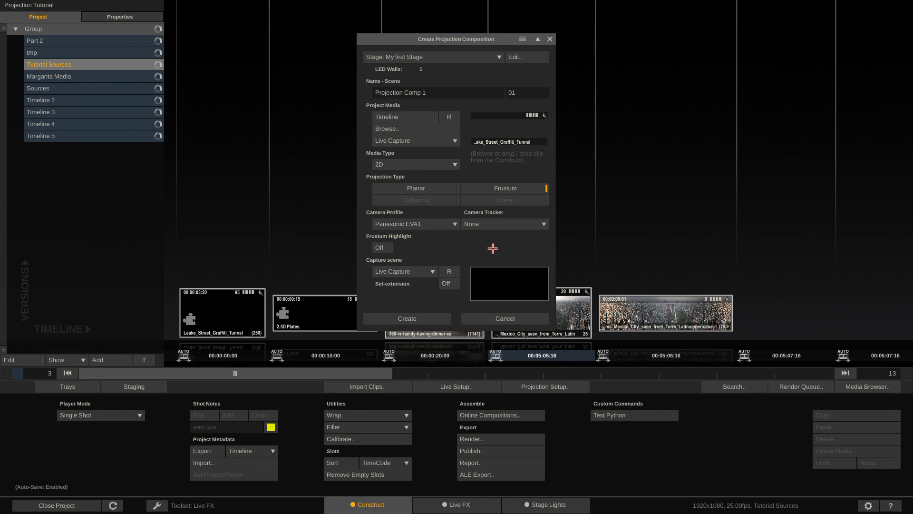
- Create the Leake Street projection composition with FreeD Tracker as camera tracker and switch off the player's lock
click(504, 223)
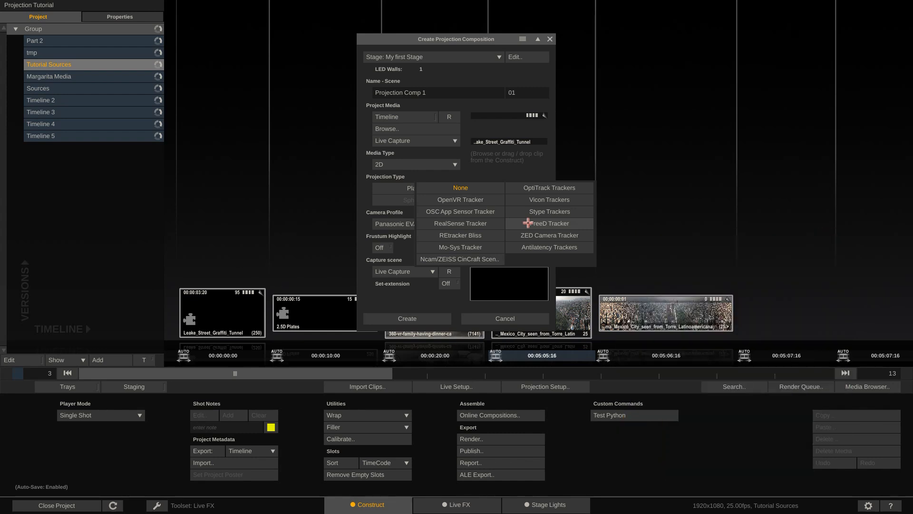
click(528, 223)
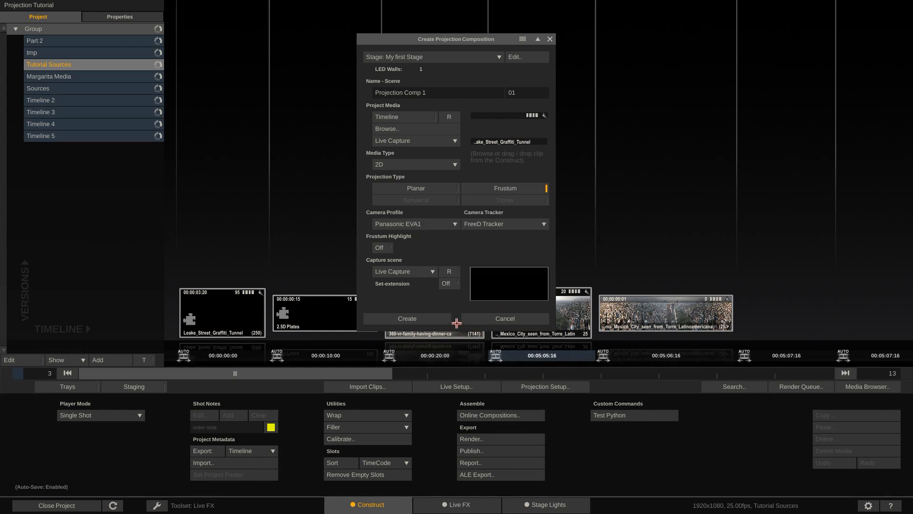
click(399, 318)
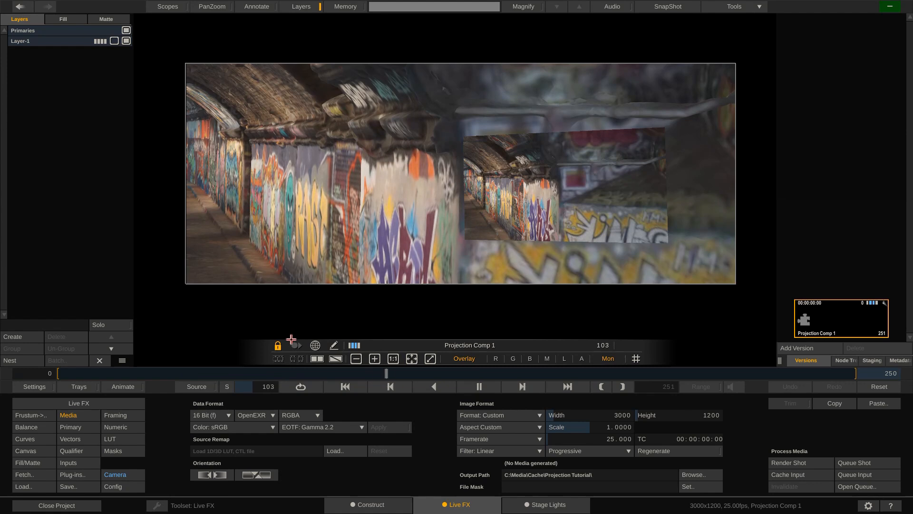
click(277, 346)
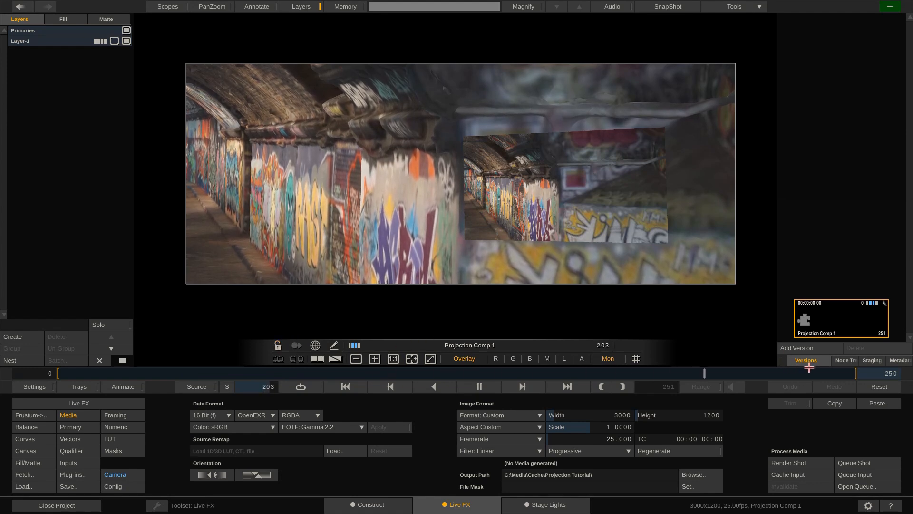
- Examine the incoming FreeD tracking data in Live Links and the shot camera's values and profile settings
right_click(445, 187)
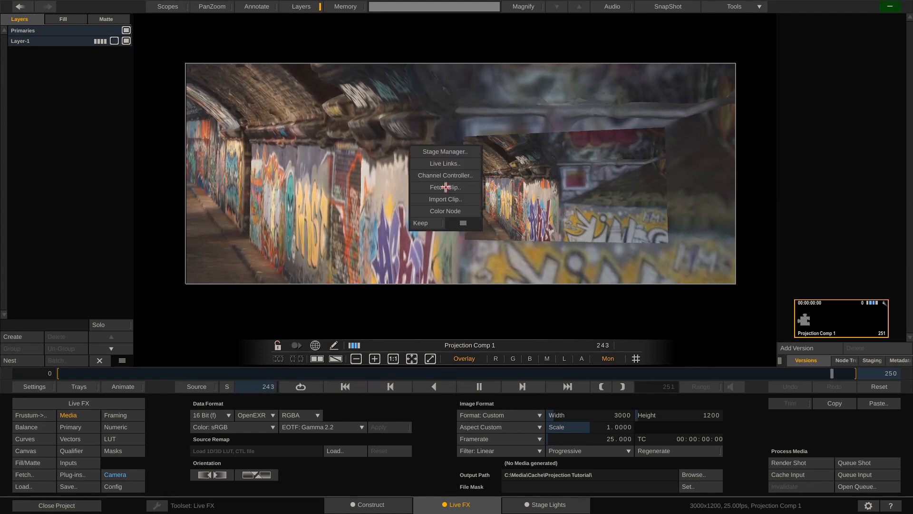
click(451, 163)
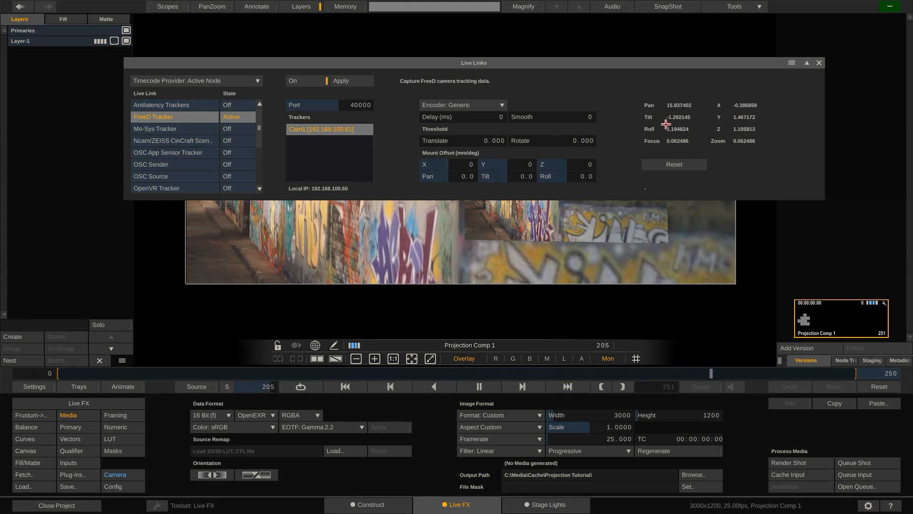
click(119, 474)
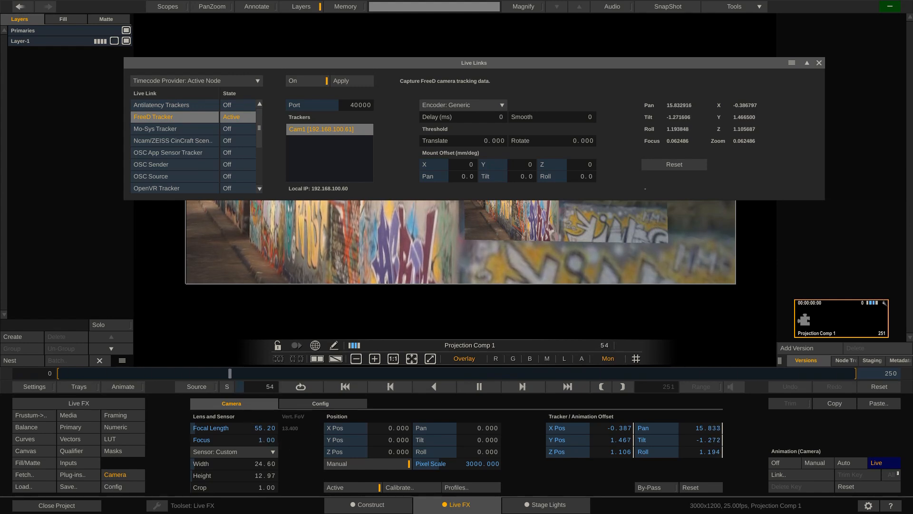
click(469, 487)
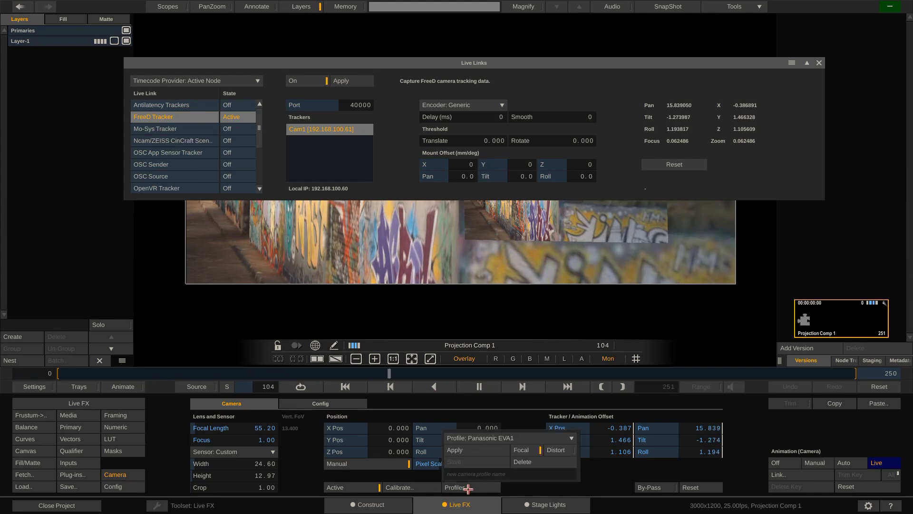
click(613, 485)
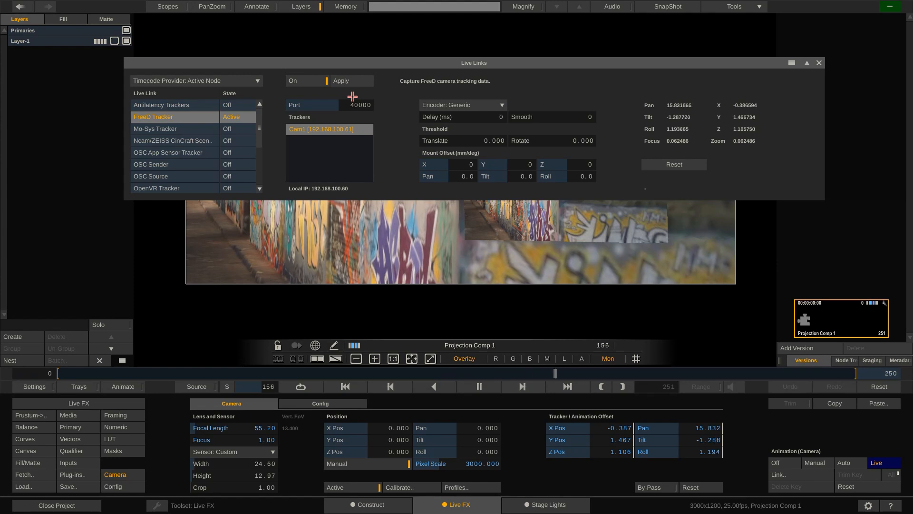
click(822, 62)
- Inspect the LED wall and tracked camera in the Stage Manager's 3D model and display the Frustum->Wall camera and wall settings
right_click(369, 102)
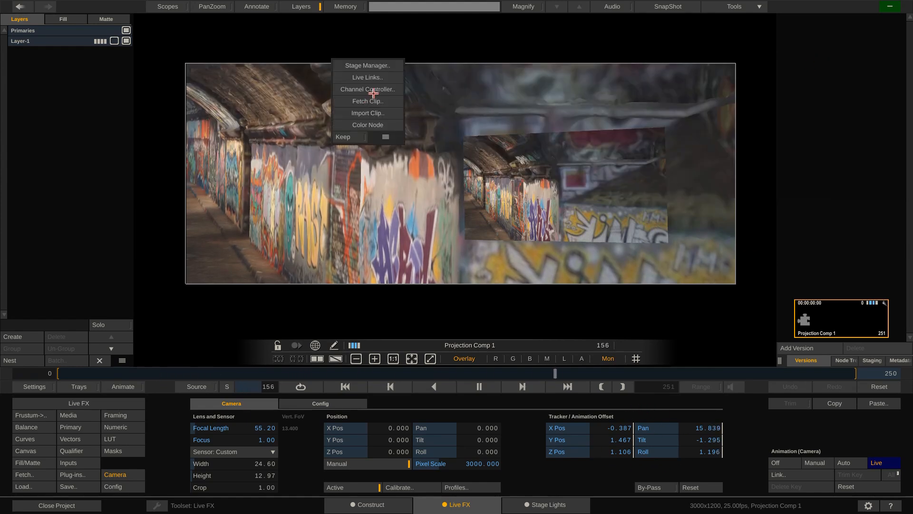
click(379, 66)
drag(547, 69, 423, 37)
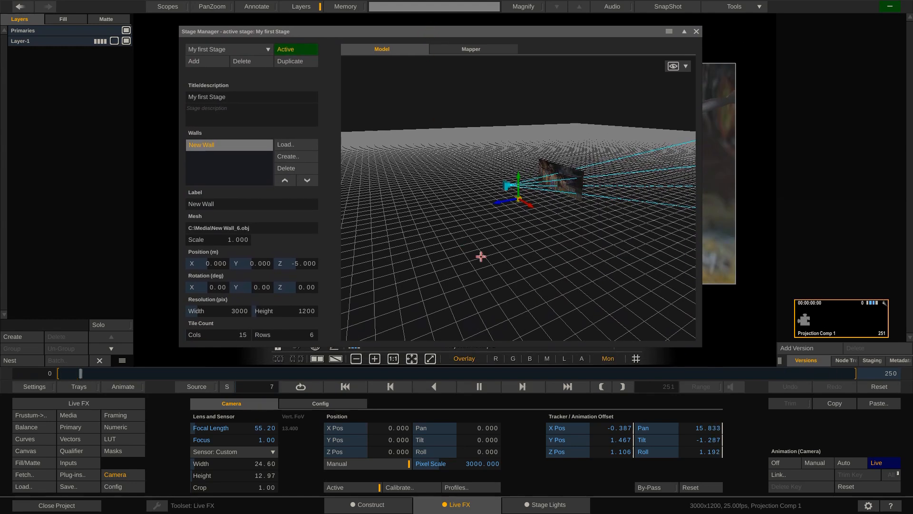
drag(475, 267, 485, 257)
scroll(493, 247, up, 2)
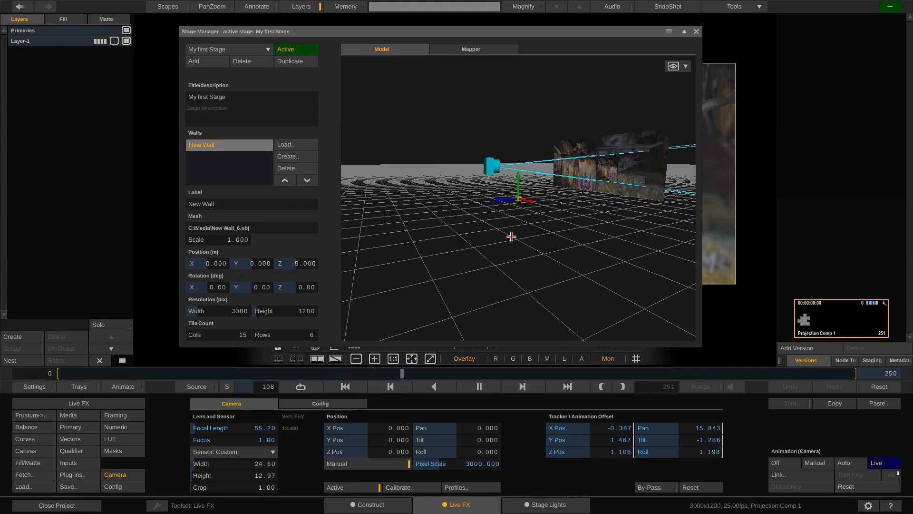
scroll(516, 240, up, 3)
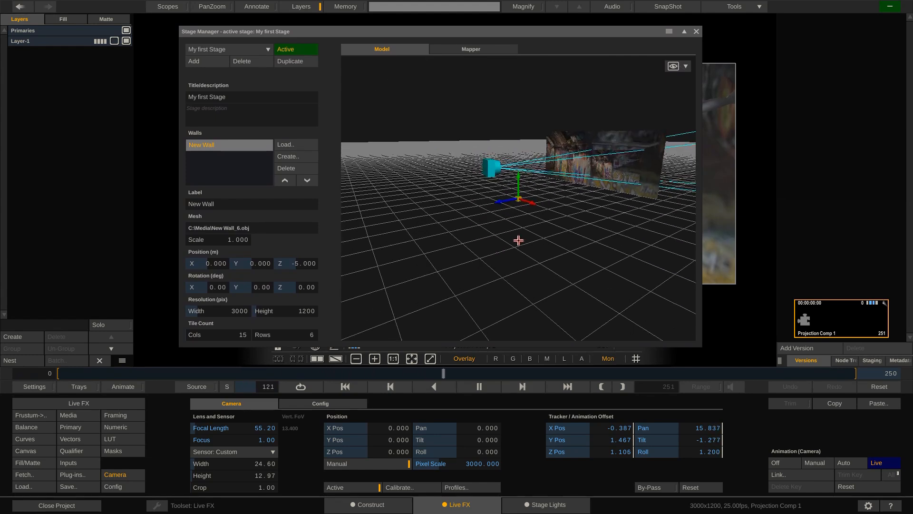
click(29, 414)
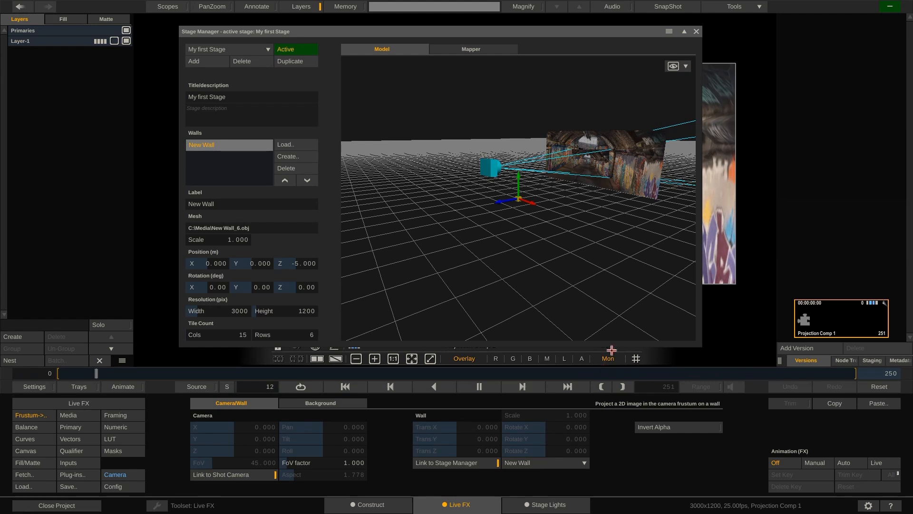
- Set the camera FoV factor of the Frustum->Wall projection to 1.05
drag(622, 251, 603, 175)
scroll(593, 198, up, 3)
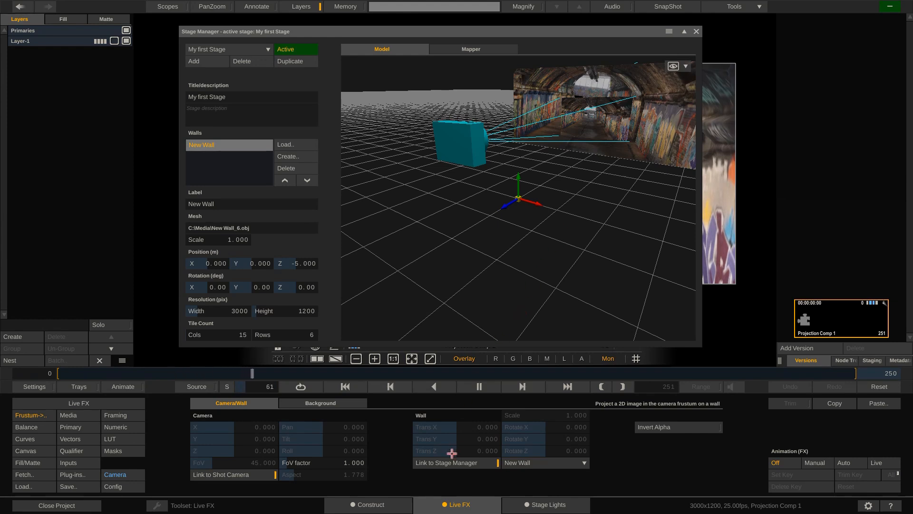
mouse_move(326, 461)
mouse_down()
mouse_move(335, 449)
mouse_move(350, 465)
mouse_move(316, 466)
mouse_move(360, 446)
mouse_move(298, 471)
mouse_move(333, 473)
mouse_move(357, 455)
mouse_move(346, 457)
mouse_move(338, 475)
mouse_move(333, 452)
mouse_move(335, 461)
mouse_up()
click(335, 462)
click(290, 435)
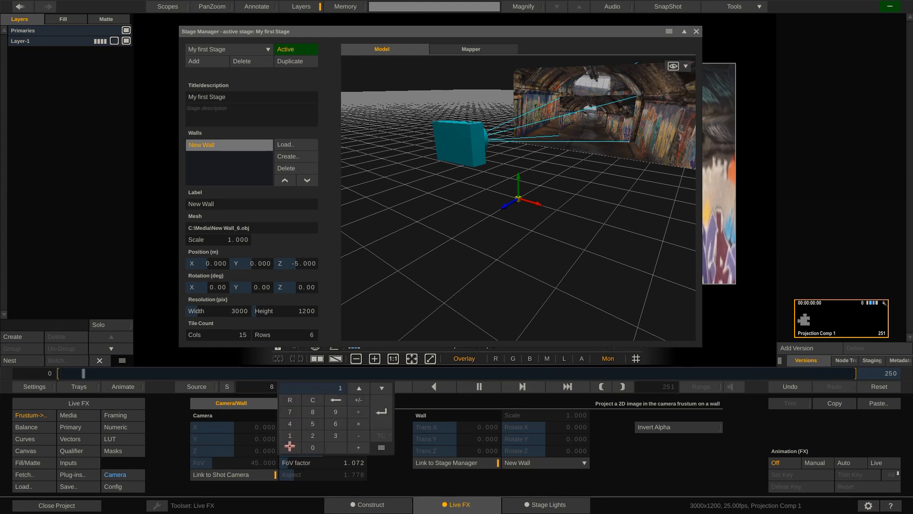
click(312, 447)
click(312, 424)
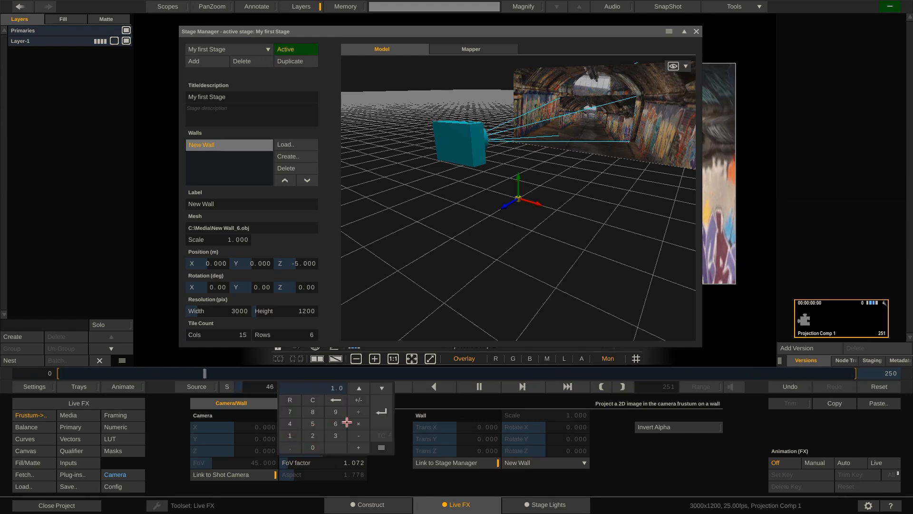
click(378, 411)
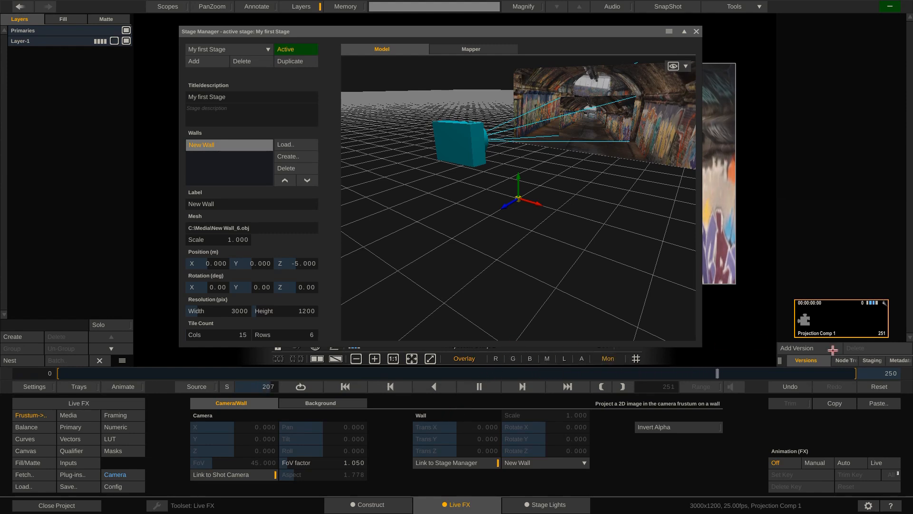
- Display the composition's node tree in a widened panel and collapse the Stage Manager window
click(845, 360)
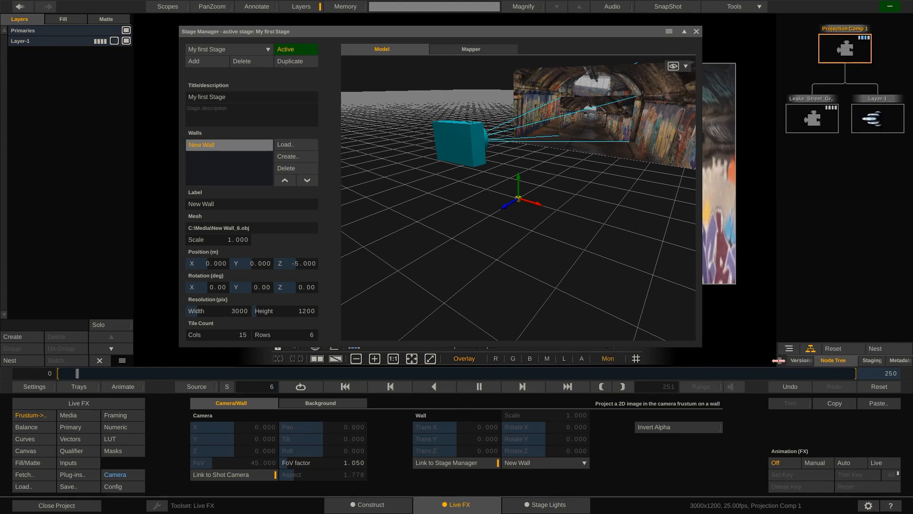
drag(780, 360, 750, 360)
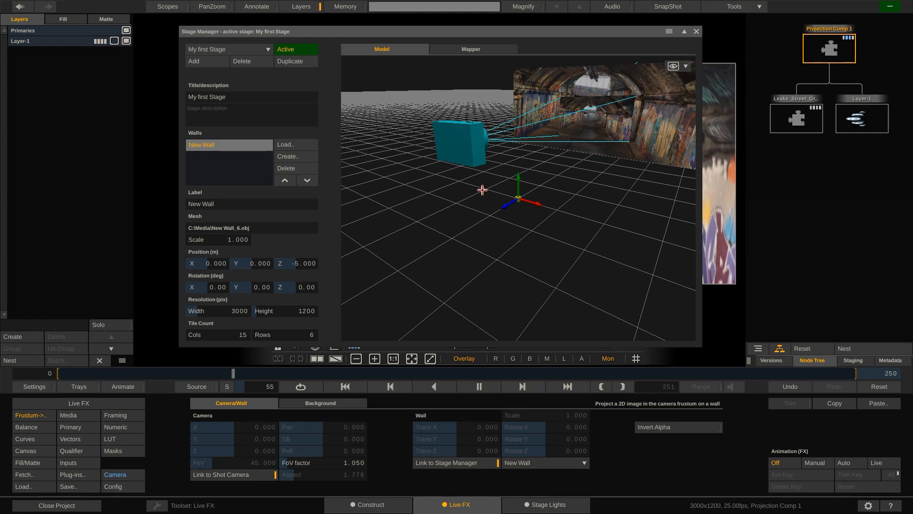
double_click(481, 30)
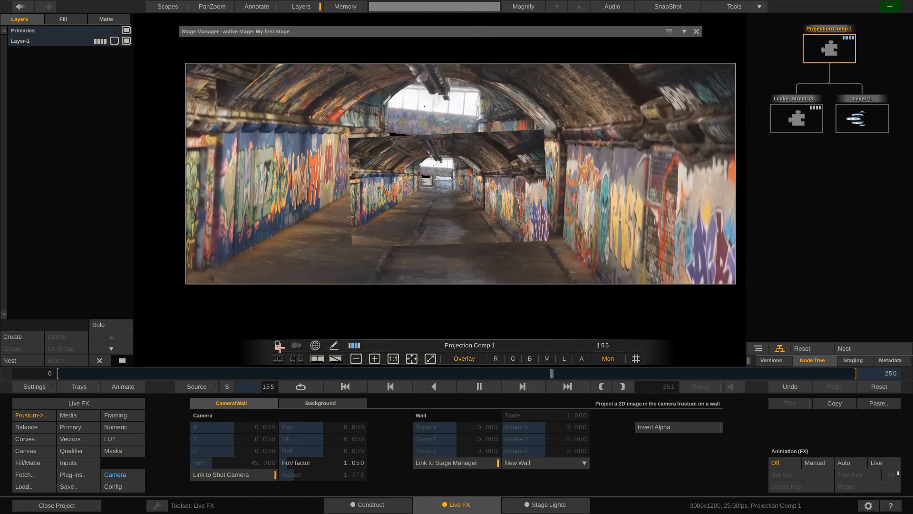
- Lock the player on Projection Comp 1 and set the camera FoV factor of the Leake Street USD node to 1.05
click(804, 119)
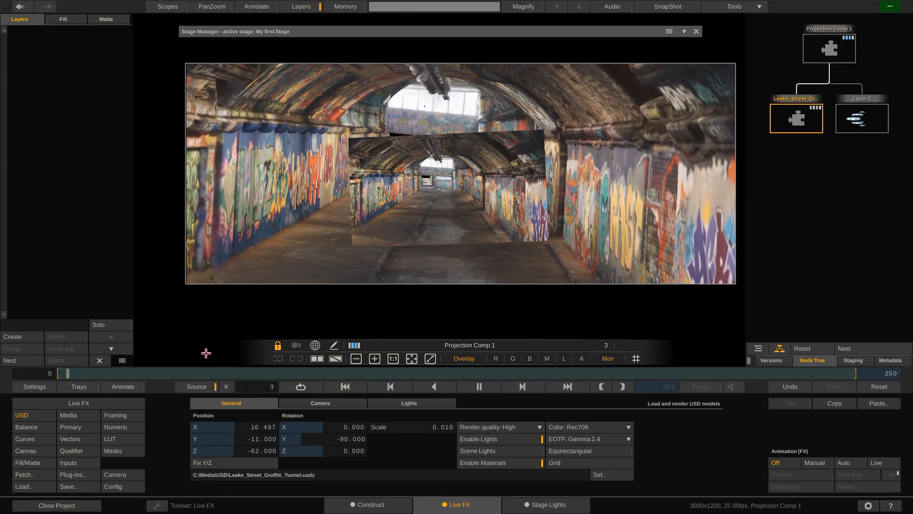
click(334, 403)
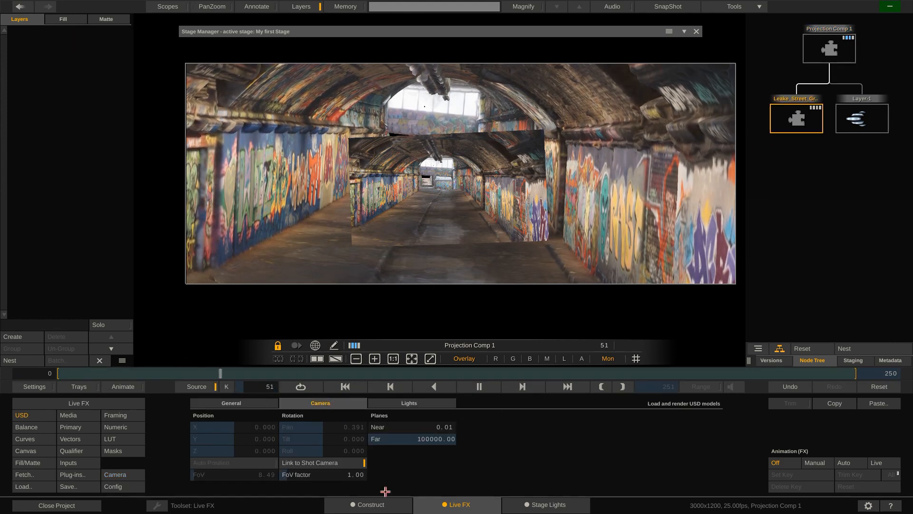
click(345, 475)
click(289, 449)
click(289, 460)
click(313, 460)
click(316, 435)
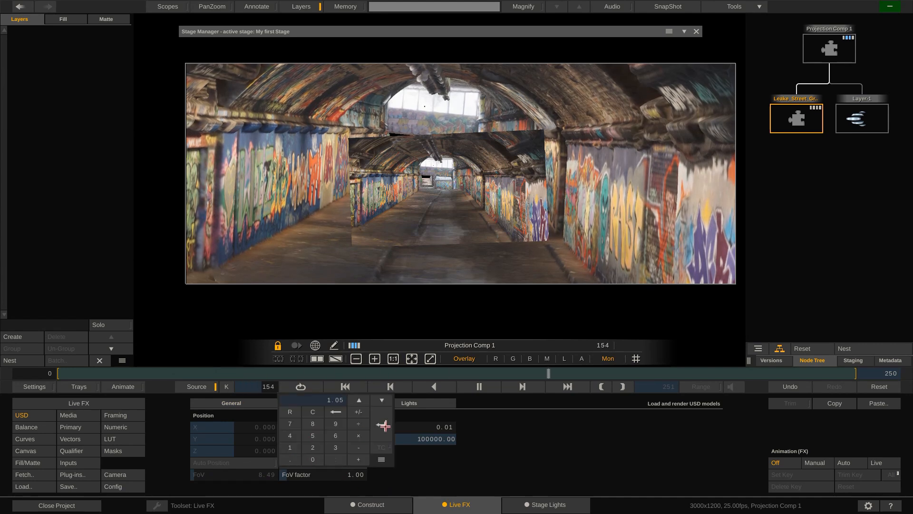
click(384, 424)
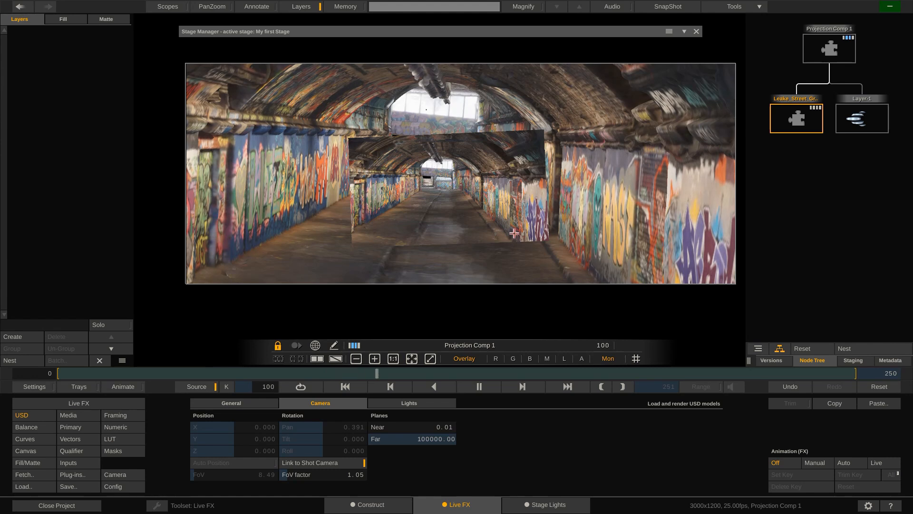
- Check the shot camera settings of the Projection Comp 1 node and return to its Frustum->Wall settings
click(830, 47)
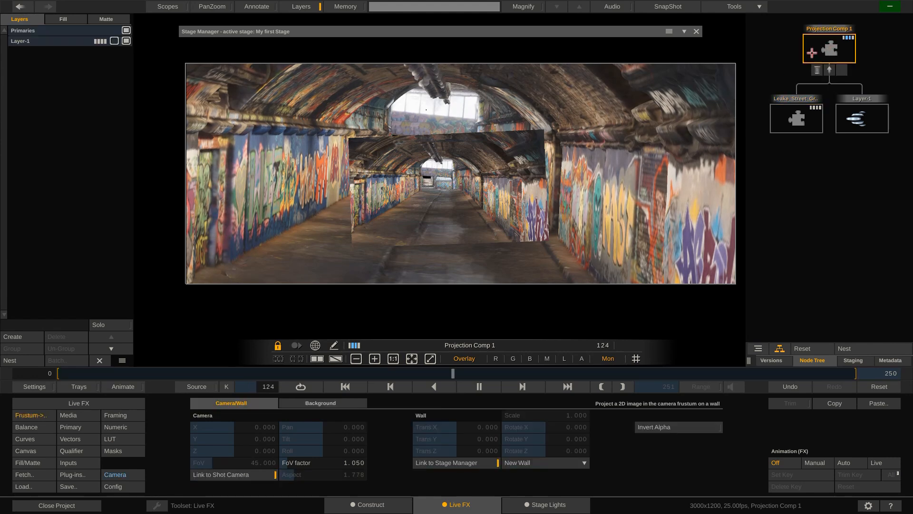
click(118, 473)
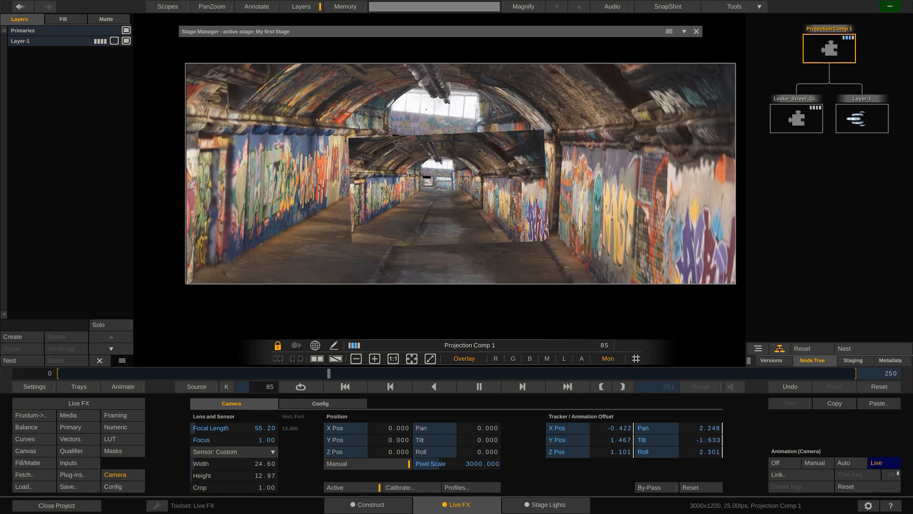
click(45, 415)
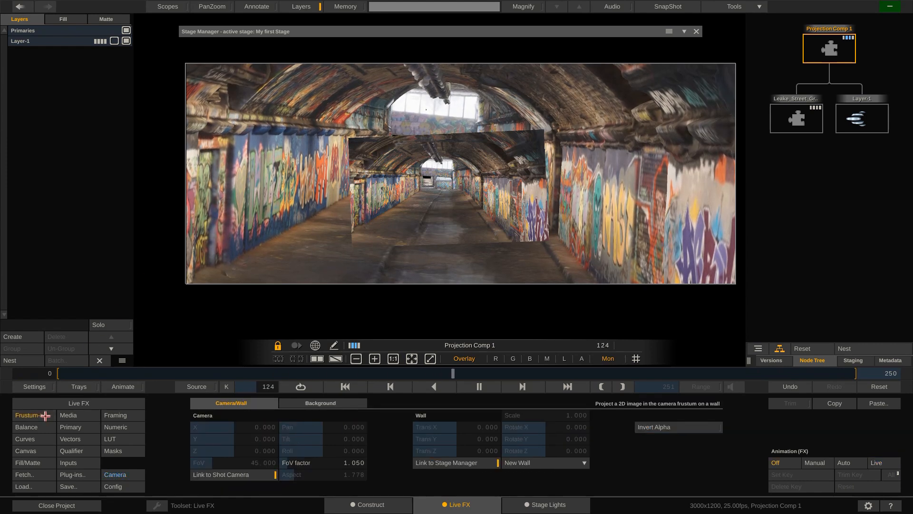
- Dim the projection's background outside the camera frustum by setting its Gain to 0.6
click(329, 404)
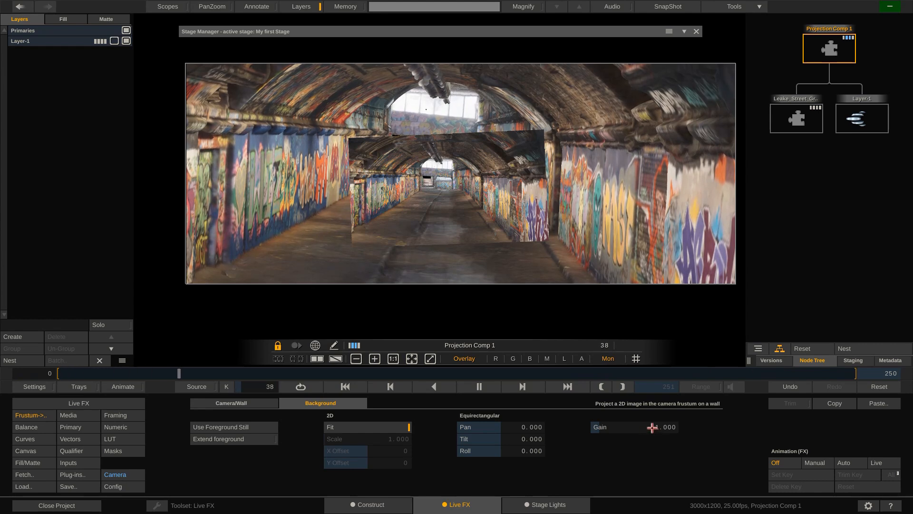
mouse_move(648, 429)
mouse_down()
mouse_move(642, 434)
mouse_move(659, 430)
mouse_move(650, 437)
mouse_move(656, 427)
mouse_move(650, 434)
mouse_move(645, 424)
mouse_up()
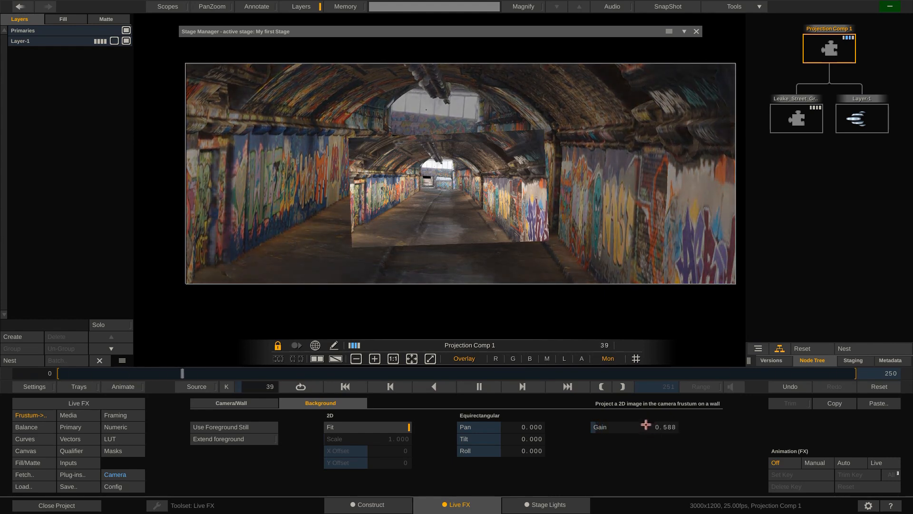
click(647, 427)
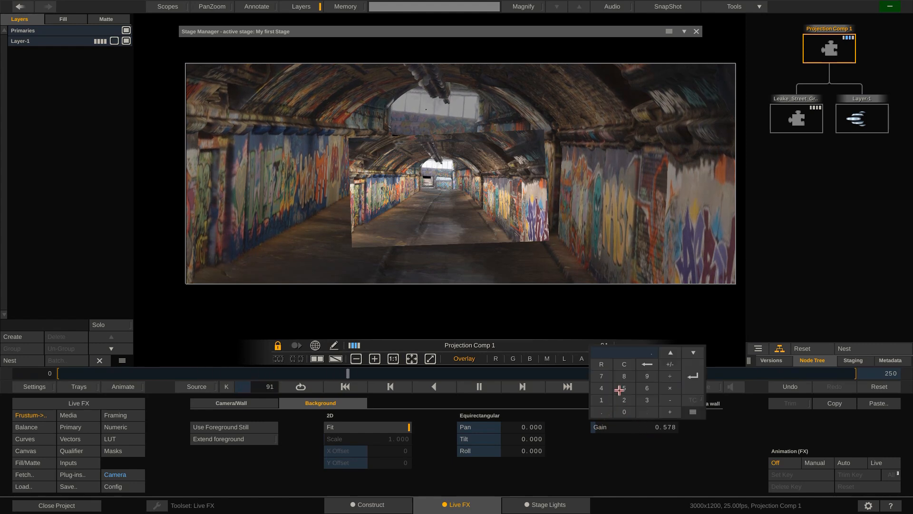
click(646, 388)
click(690, 380)
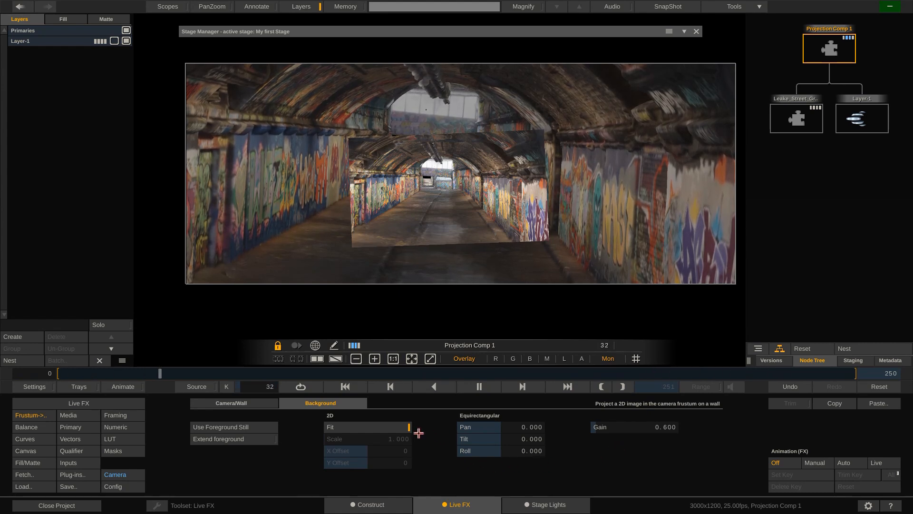
- Switch off Fit for the 2D background, test a larger scale and set the scale back to 1
click(356, 427)
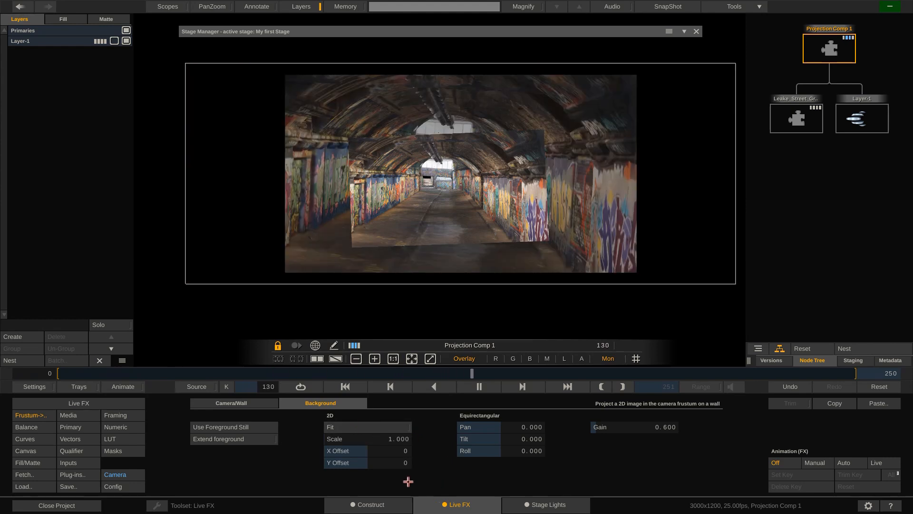
drag(370, 438, 379, 439)
click(381, 439)
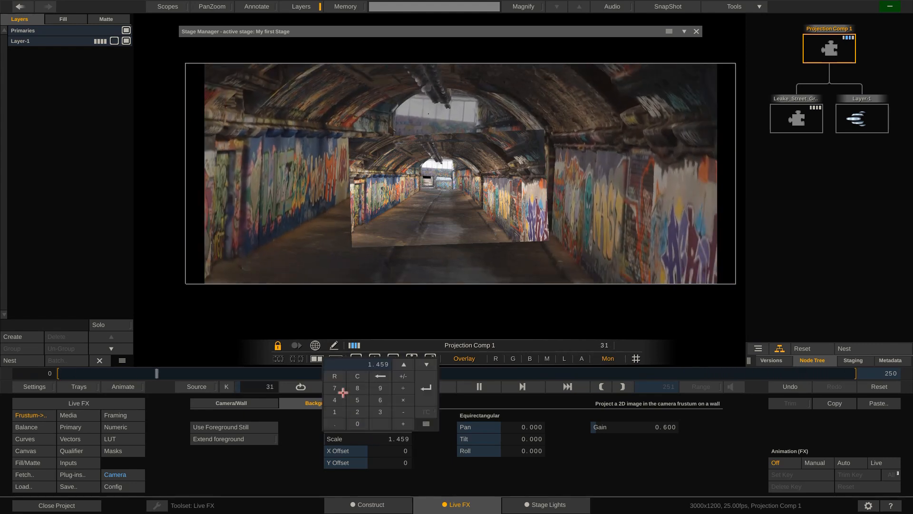
click(336, 411)
click(420, 387)
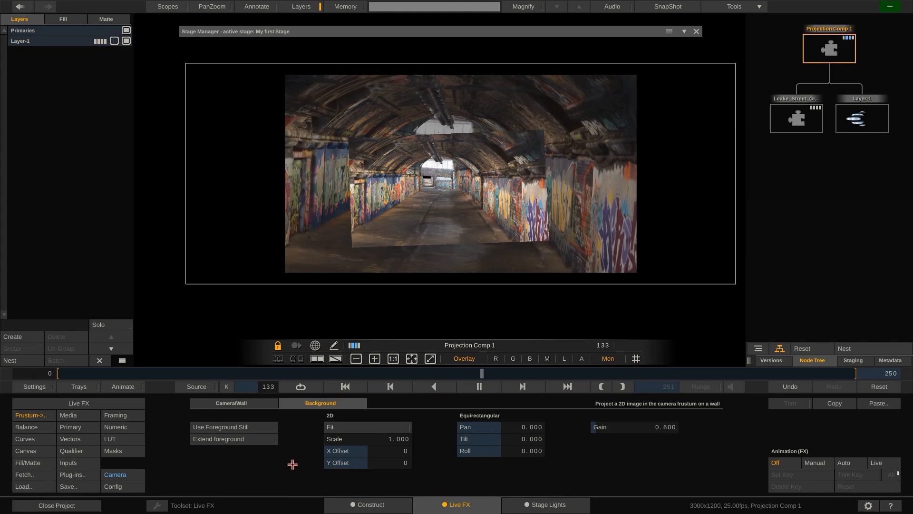
- Try the Extend foreground option for the background and switch it off again
click(230, 440)
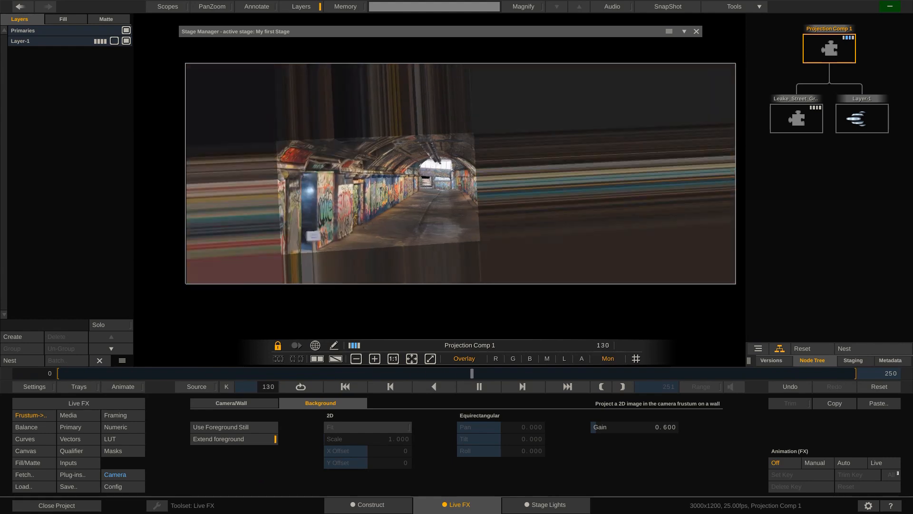
click(256, 438)
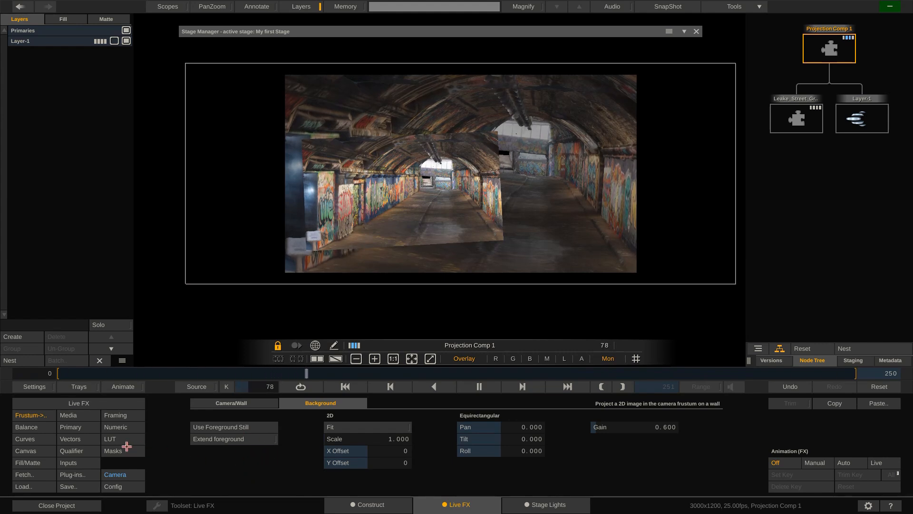
- Fetch the 360° Mexico City panorama shot from the Tutorial Sources timeline as the composition's Background input
click(76, 463)
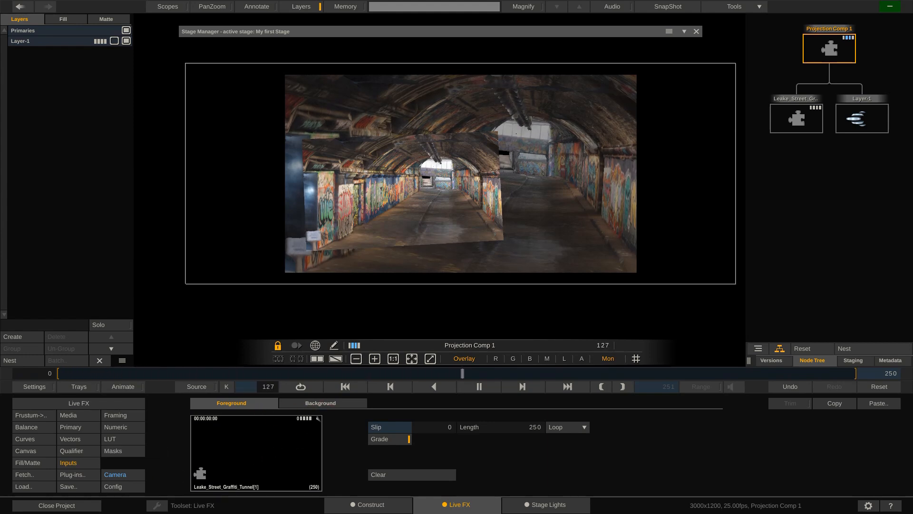
click(324, 404)
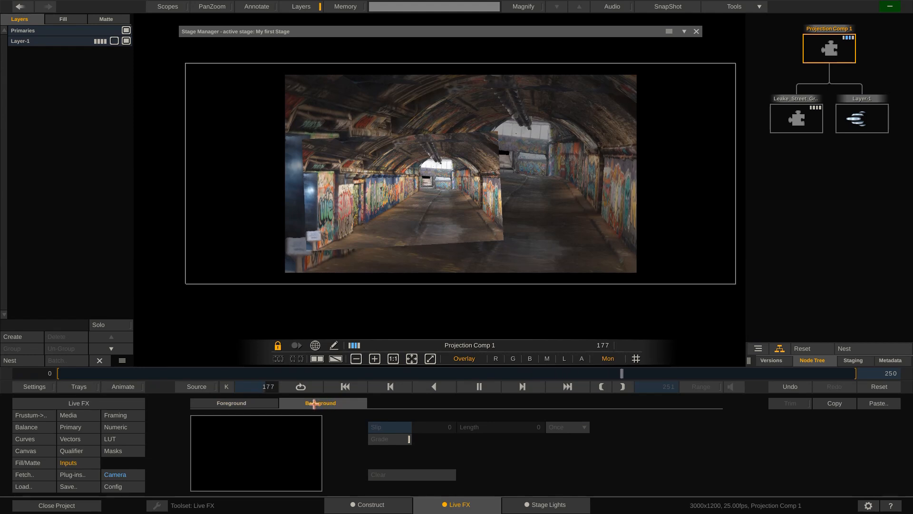
click(240, 405)
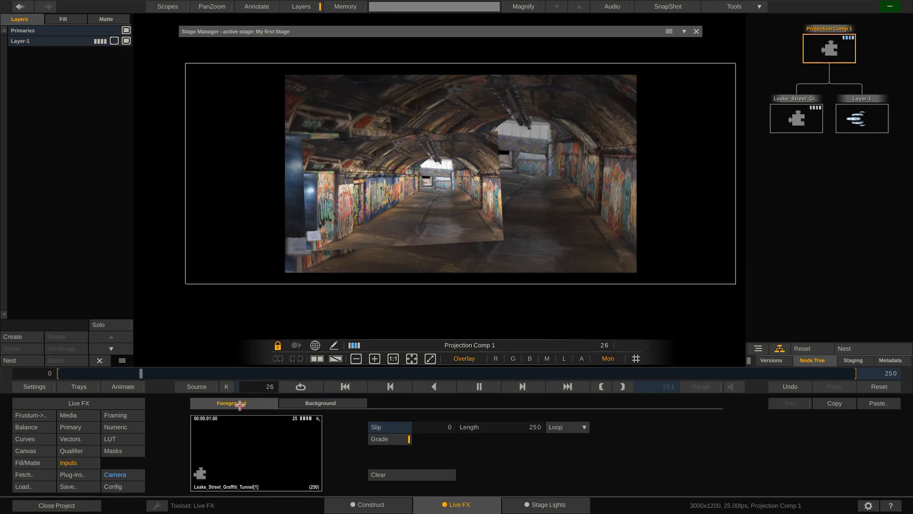
click(312, 405)
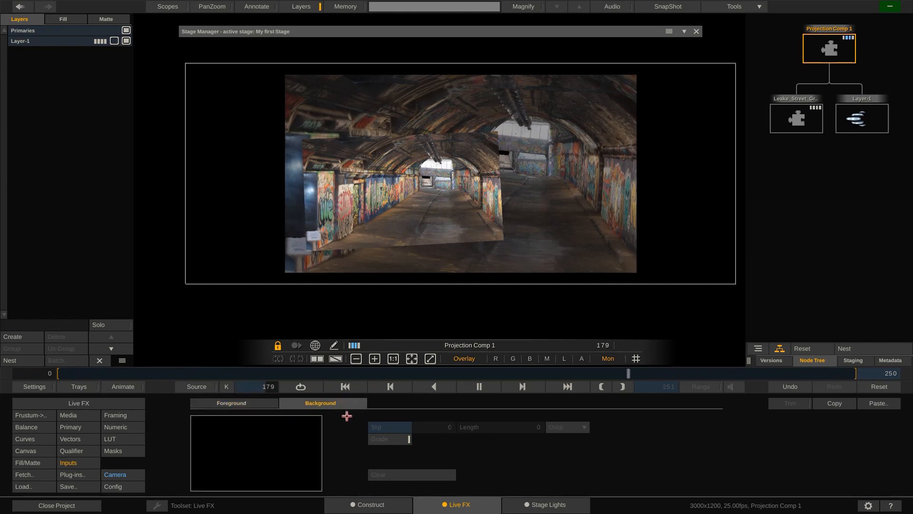
click(24, 474)
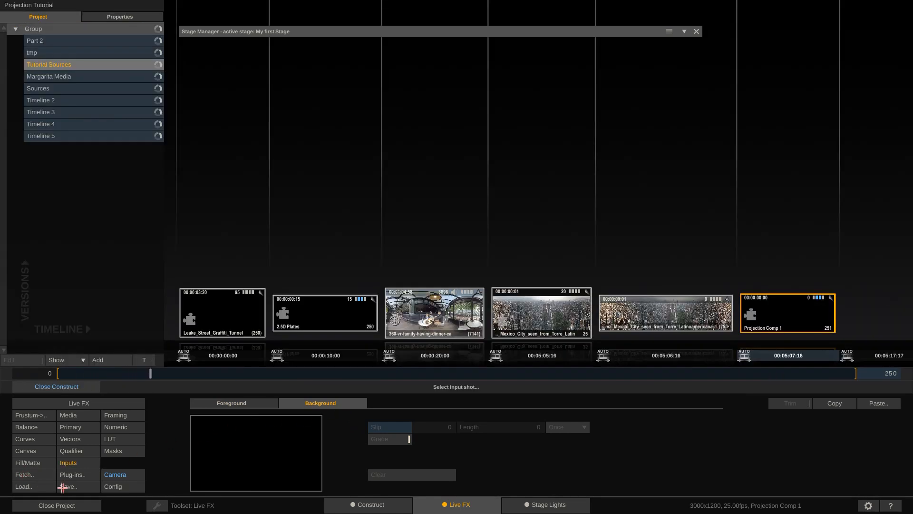
drag(535, 307, 545, 286)
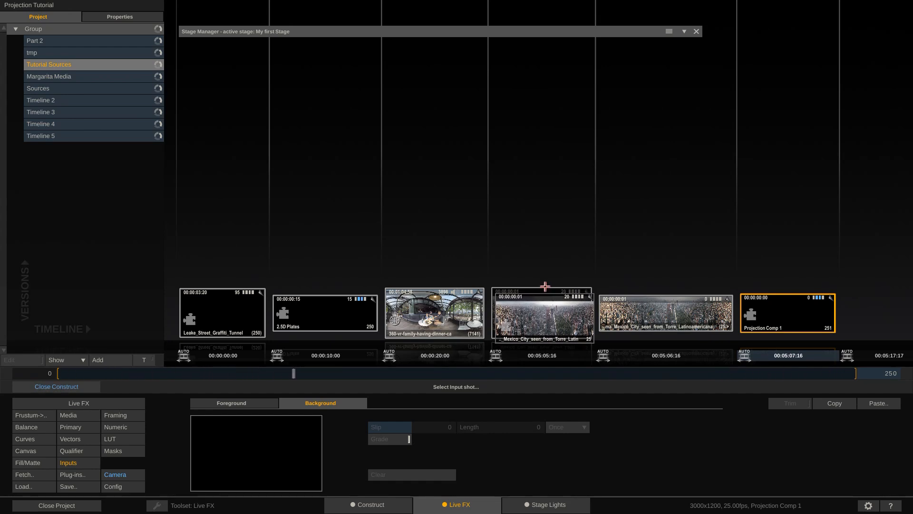
drag(545, 286, 256, 422)
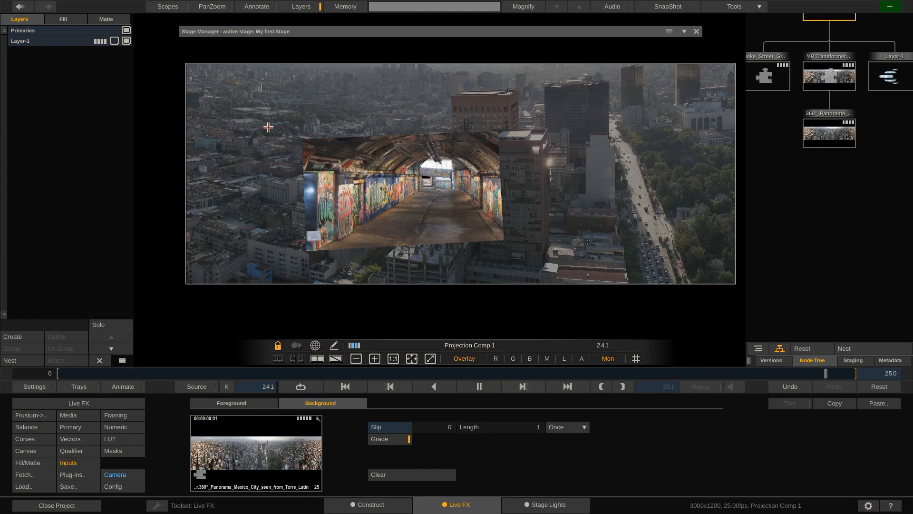
- Set the equirectangular Pan of the Frustum->Wall background to about -6.94
click(38, 414)
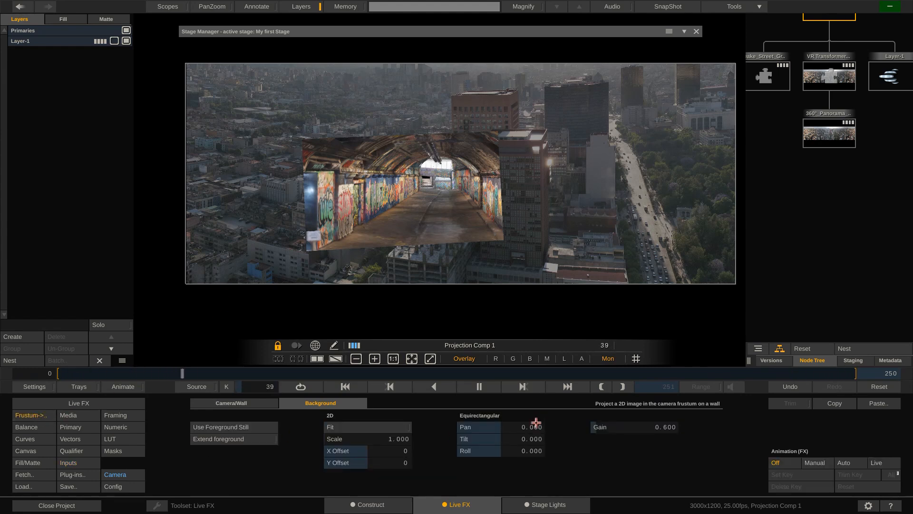
drag(500, 424, 468, 417)
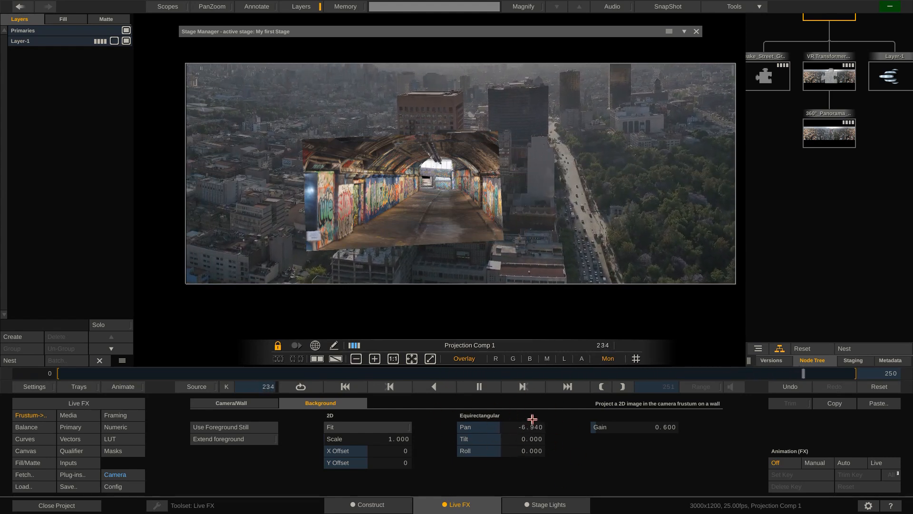
- Bring the whole node tree into view in a wider panel and select the 360° panorama source node
drag(817, 205, 814, 226)
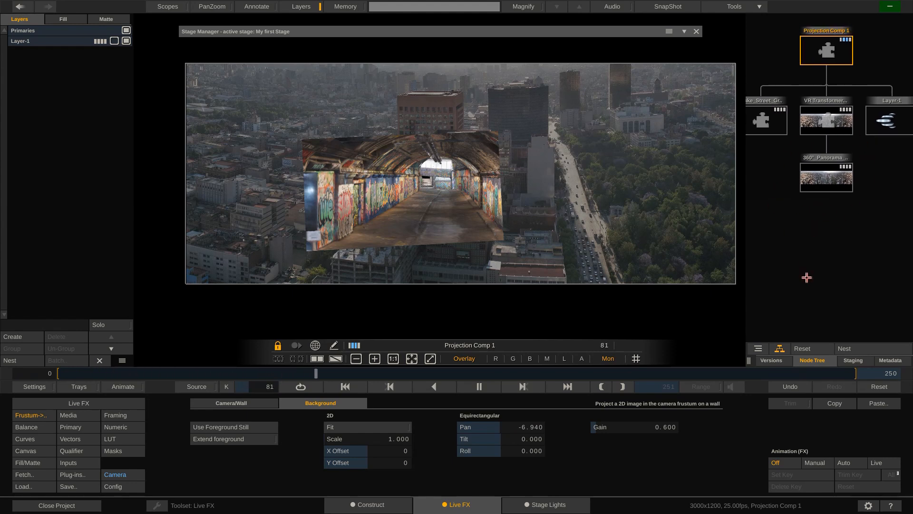
drag(728, 365, 702, 365)
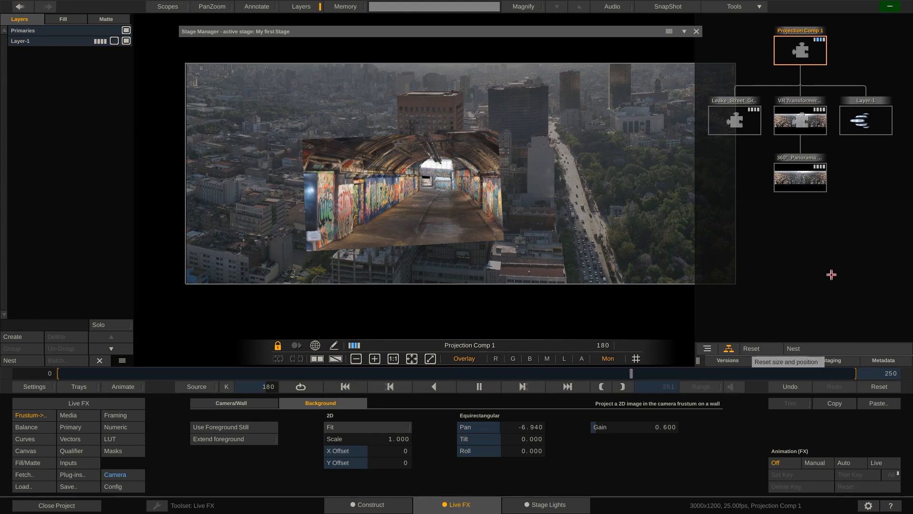
click(796, 177)
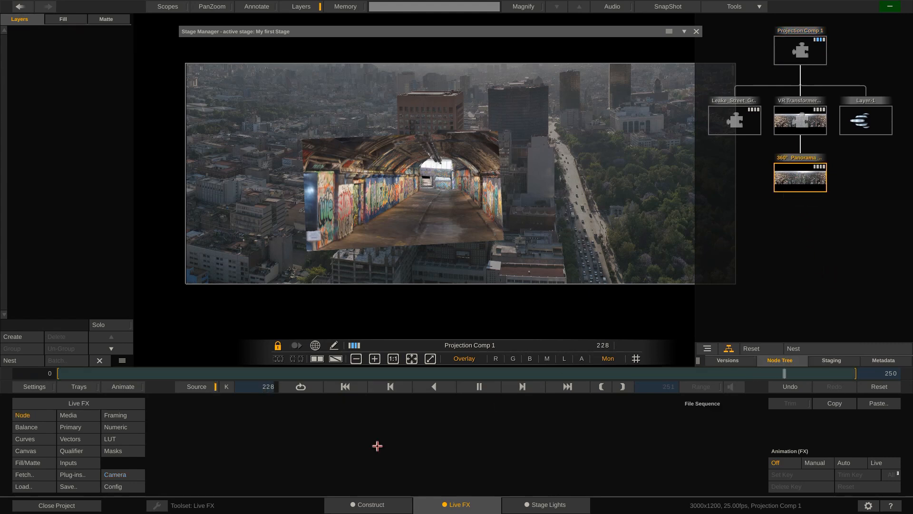
- Warm the 360° panorama source with a red Offset of about 6.85 and select the Projection Comp 1 node again
click(31, 428)
drag(227, 444, 229, 442)
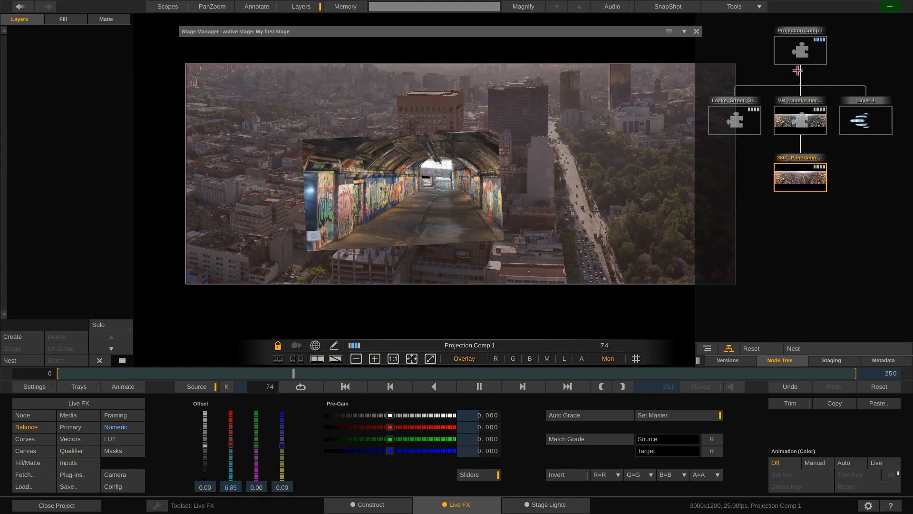
click(800, 51)
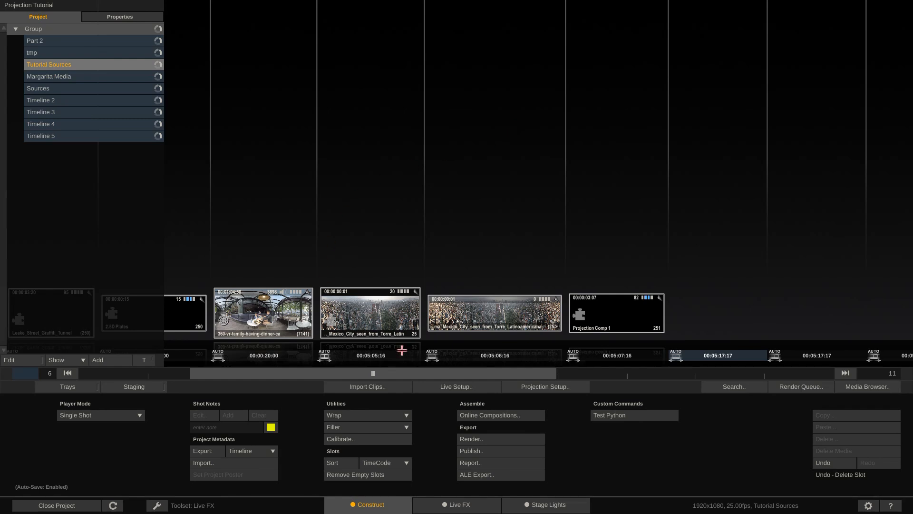
- Import the whole DrivingPlate folder with Depth 0 into the slot after Projection Comp 1 on the Tutorial Sources timeline
click(364, 386)
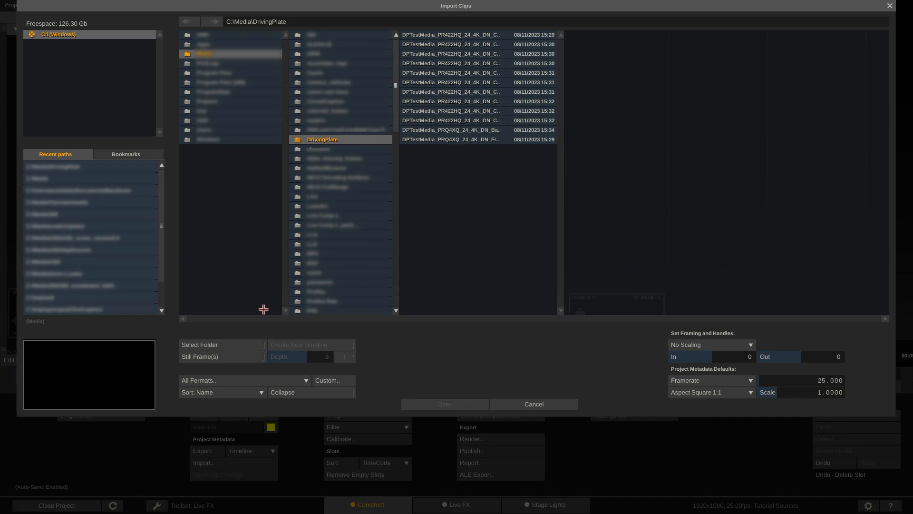
click(219, 345)
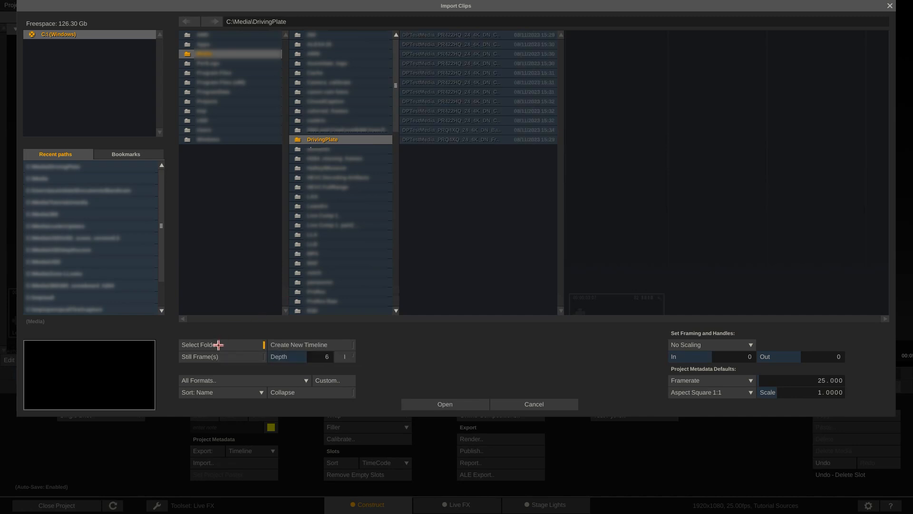
click(310, 357)
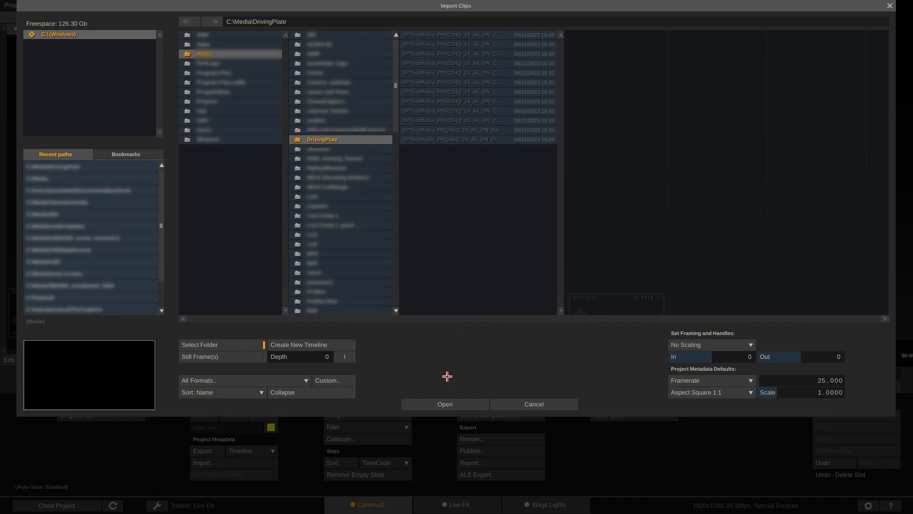
click(434, 404)
click(815, 318)
- Open the driving plate Cam_01 for playback and examine the other camera angles and the stitched front and back plates among its versions
double_click(737, 318)
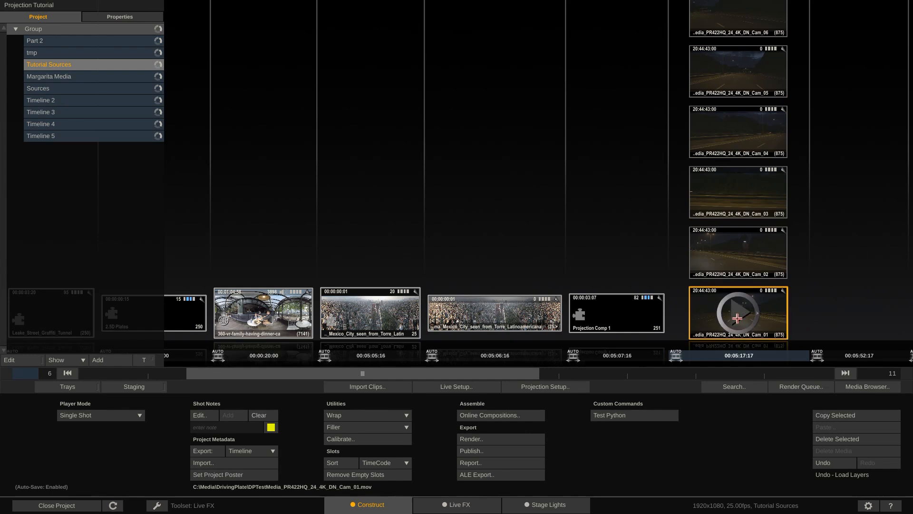
click(752, 363)
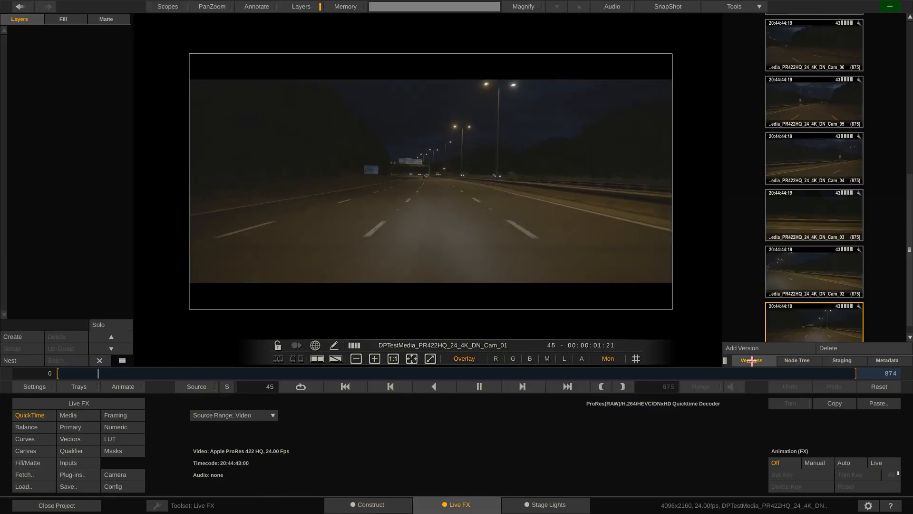
click(807, 275)
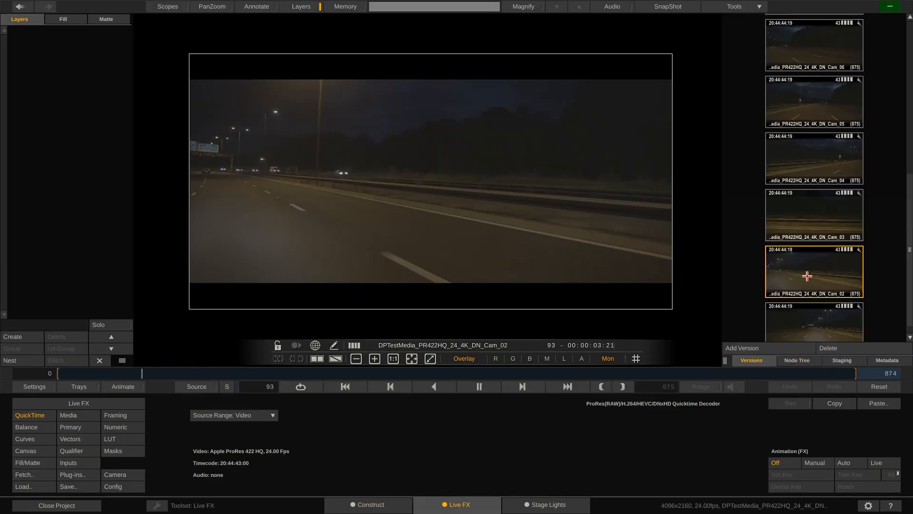
click(806, 211)
click(813, 152)
click(812, 97)
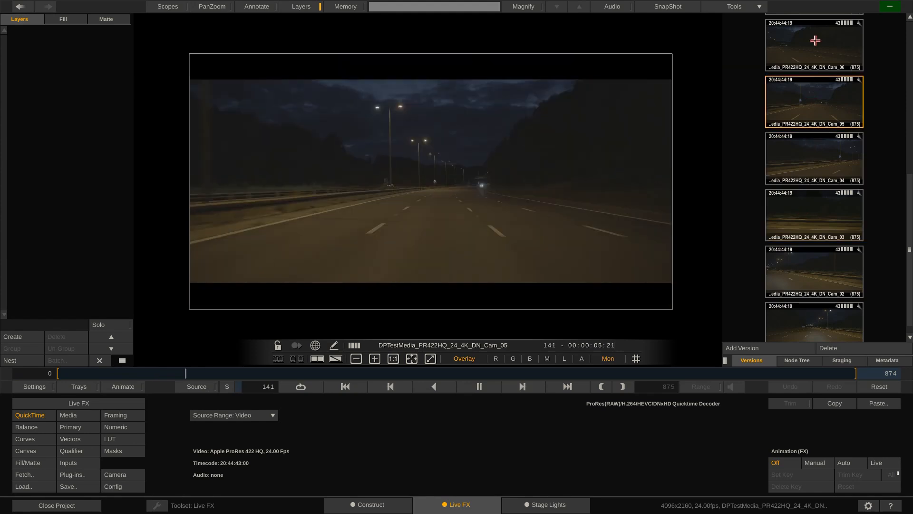
click(823, 52)
scroll(909, 124, up, 2)
scroll(909, 123, up, 5)
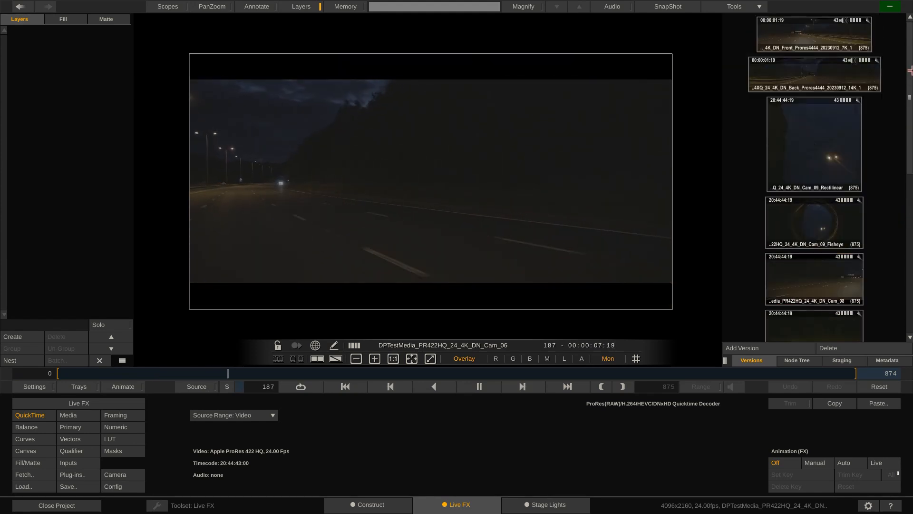
click(807, 53)
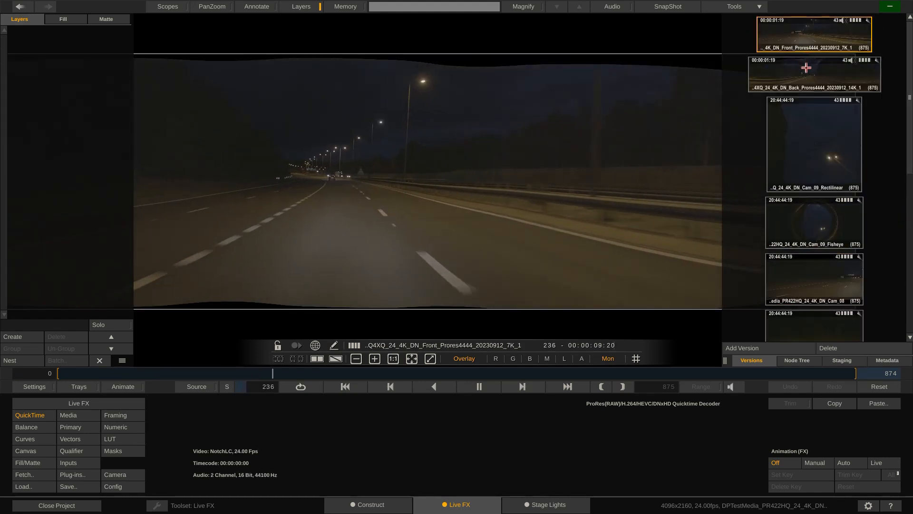
click(814, 73)
click(811, 152)
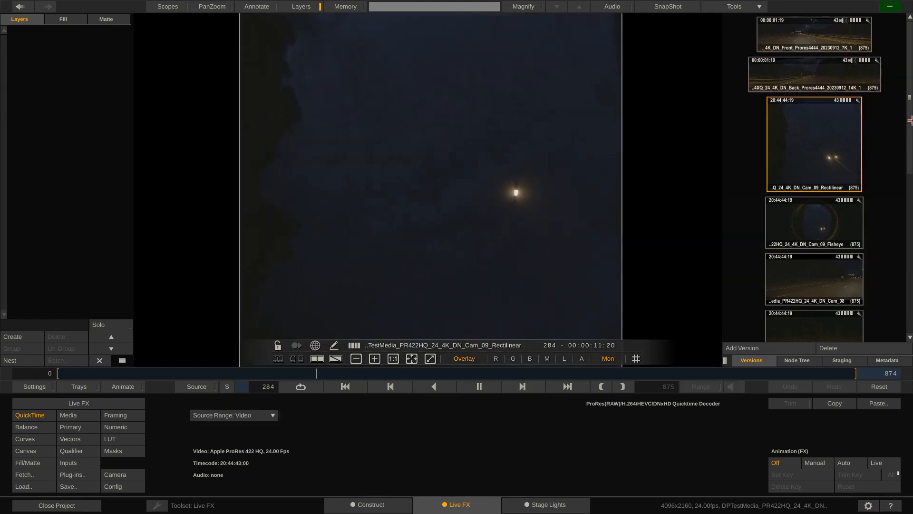
- Check the Cam_01 driving plate once more and make Cam_05 the current version
scroll(821, 312, down, 6)
click(822, 313)
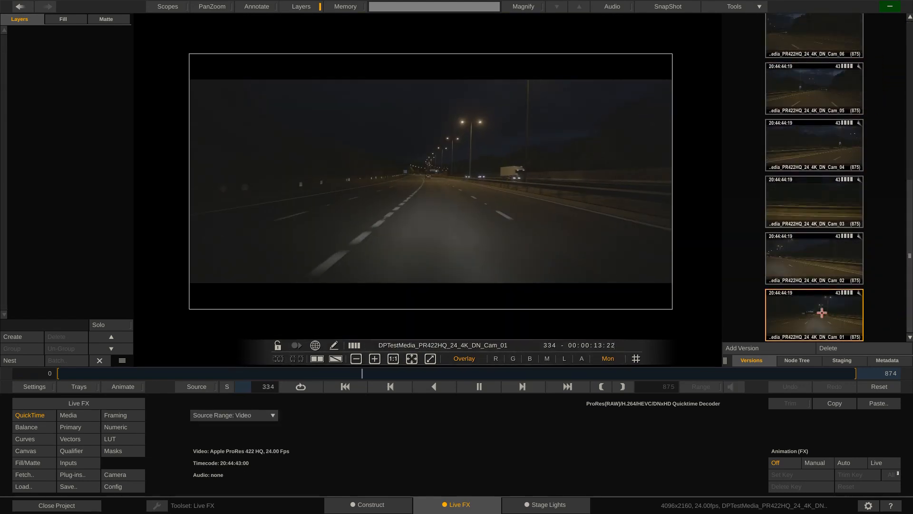
click(814, 87)
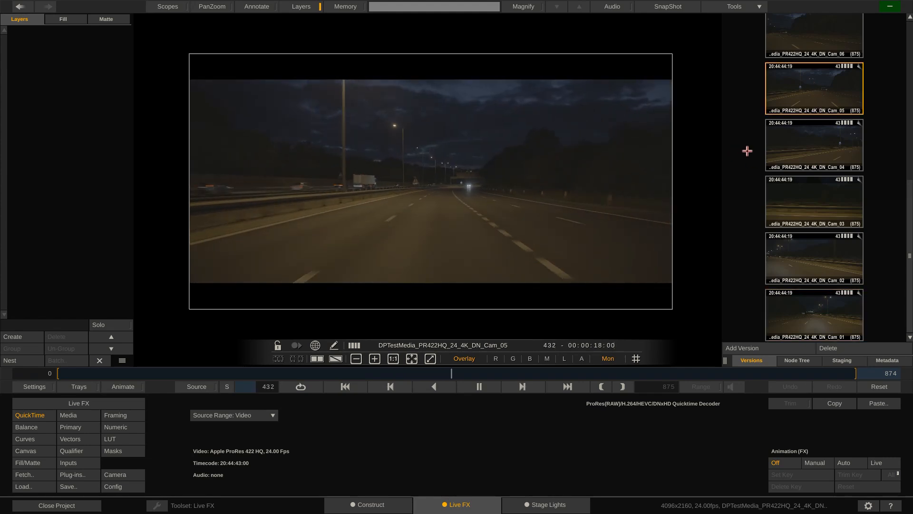
- Create a 2D planar projection composition named Projection Comp 2 from the Cam_05 plate with the Panasonic EVA1 profile and FreeD Tracker
click(378, 501)
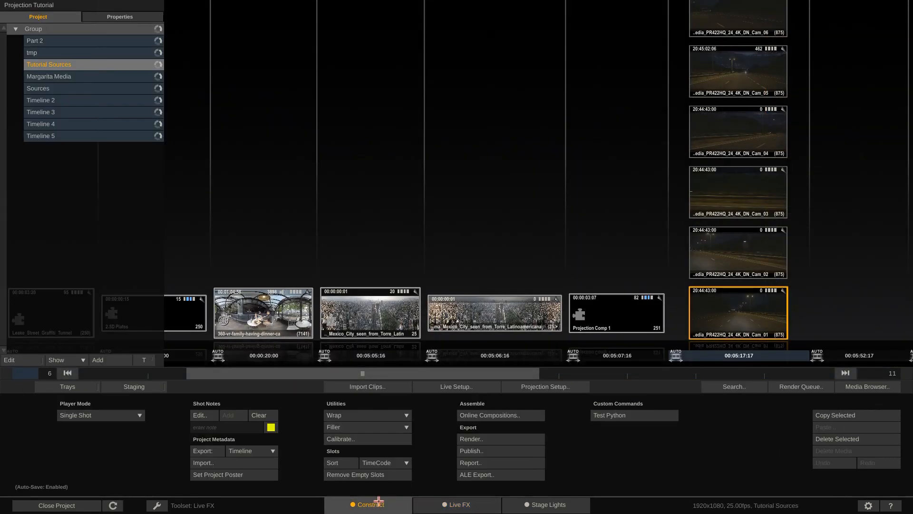
click(535, 388)
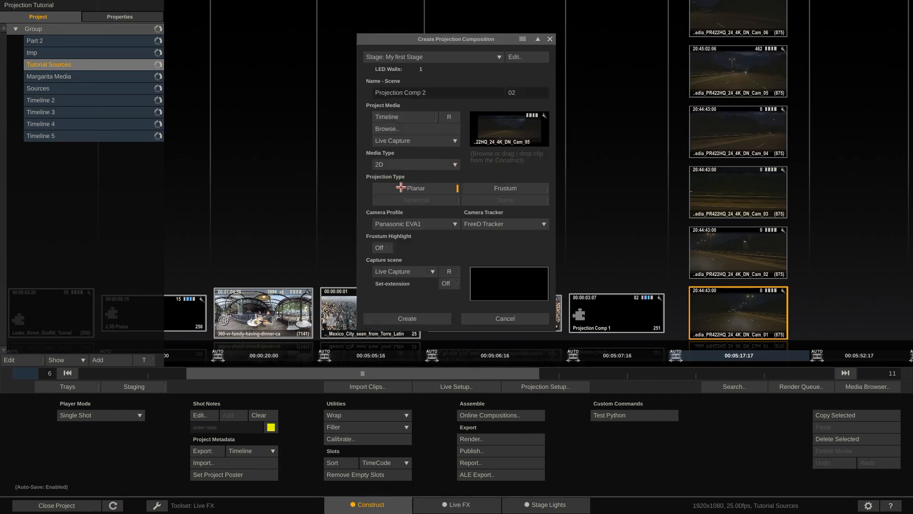
click(433, 223)
click(365, 225)
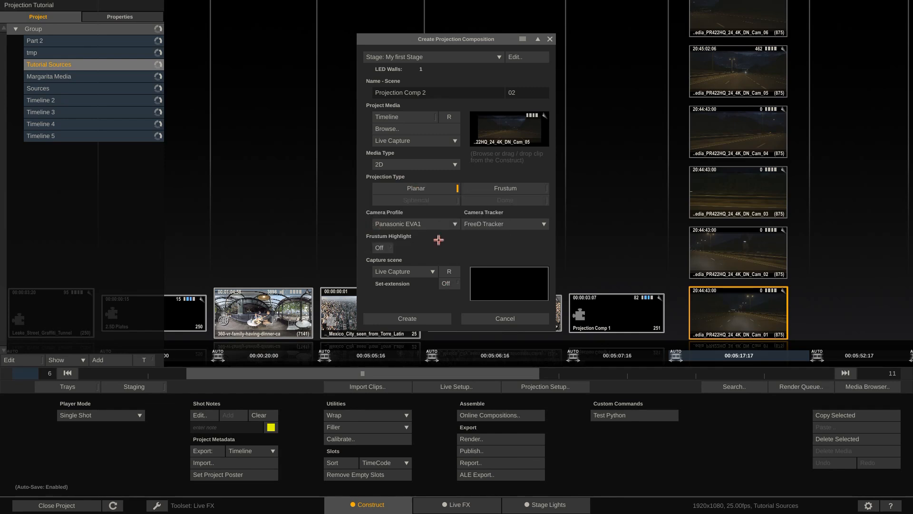
click(502, 224)
click(550, 227)
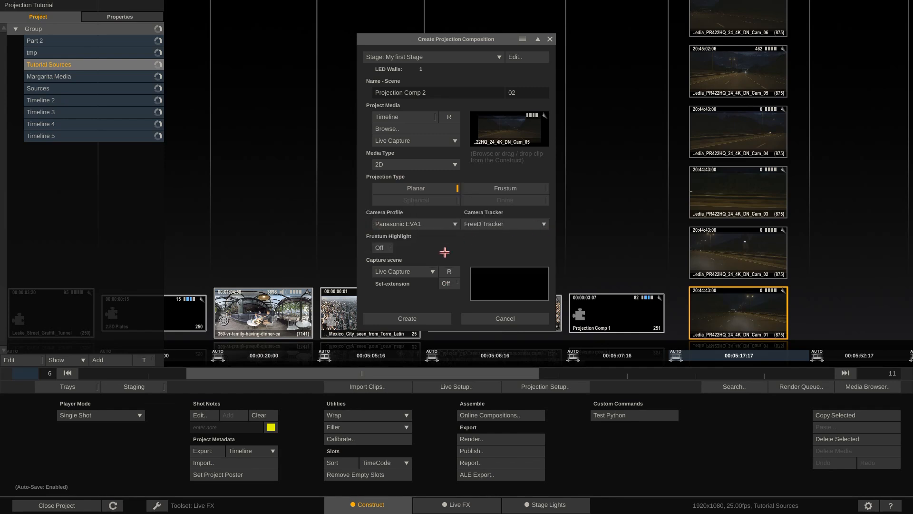
click(398, 319)
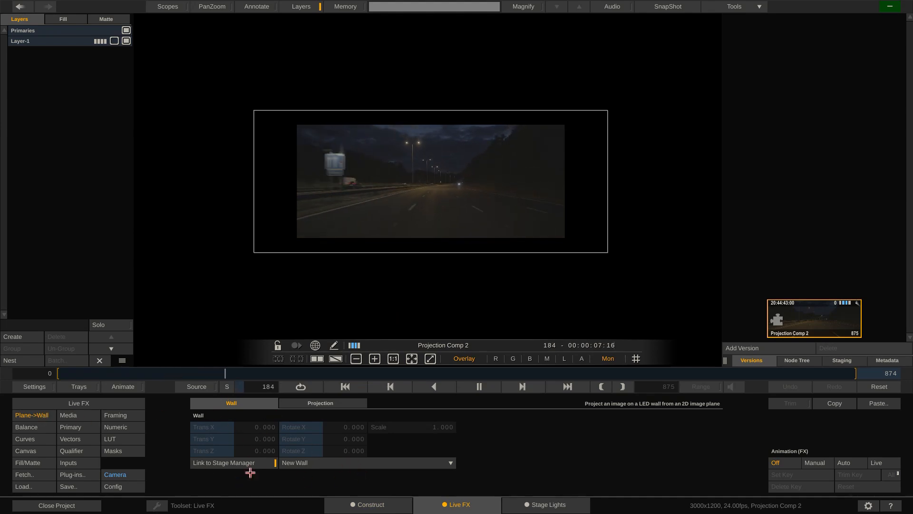
- Open the Stage Manager beside the projection settings and push the image plane behind the wall to Trans Z -6.846
click(327, 403)
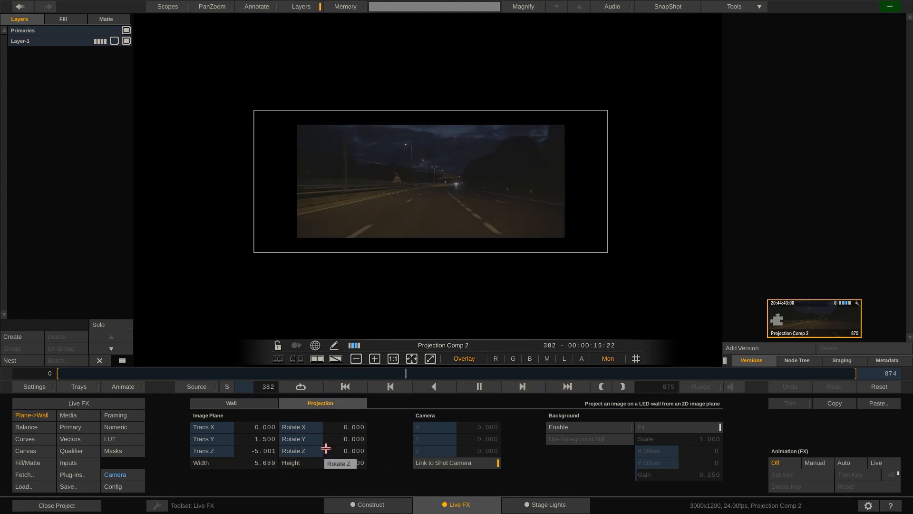
right_click(366, 44)
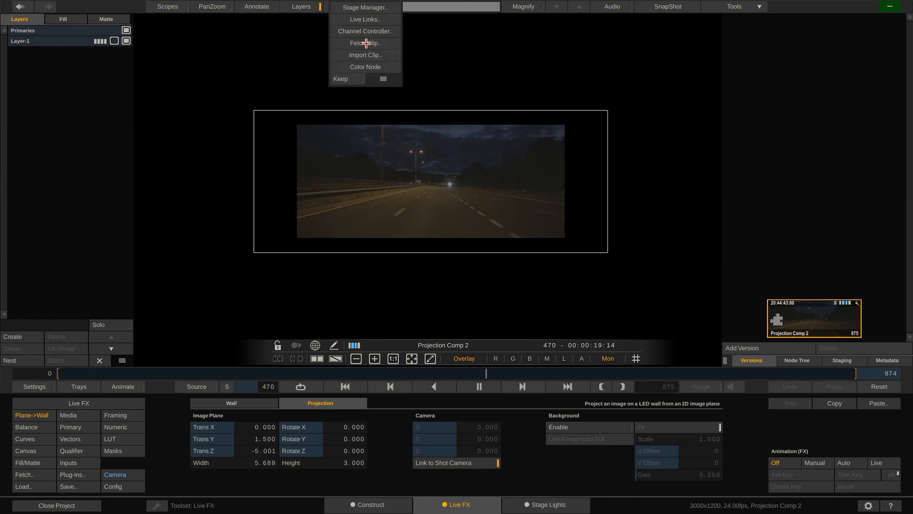
click(371, 7)
drag(505, 59, 397, 29)
mouse_move(623, 219)
mouse_down()
mouse_move(475, 201)
mouse_move(462, 186)
mouse_move(554, 217)
mouse_move(636, 213)
mouse_up()
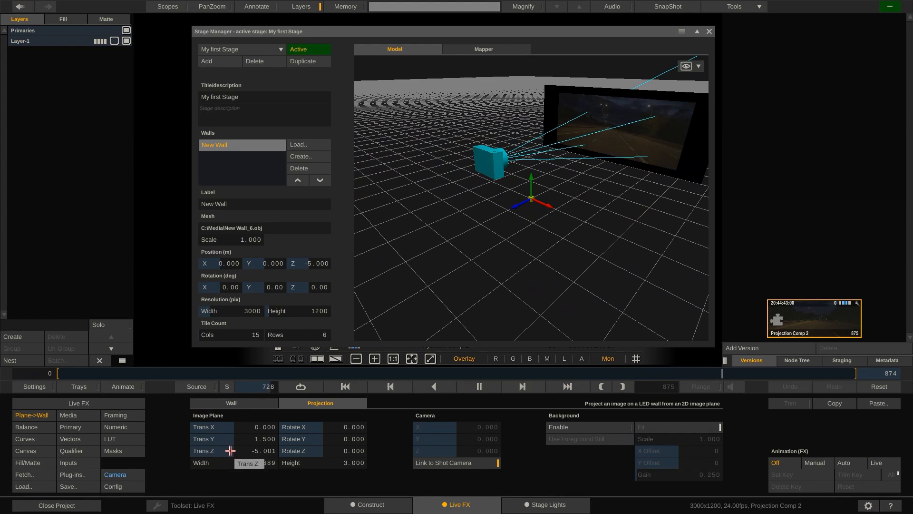
drag(230, 451, 242, 473)
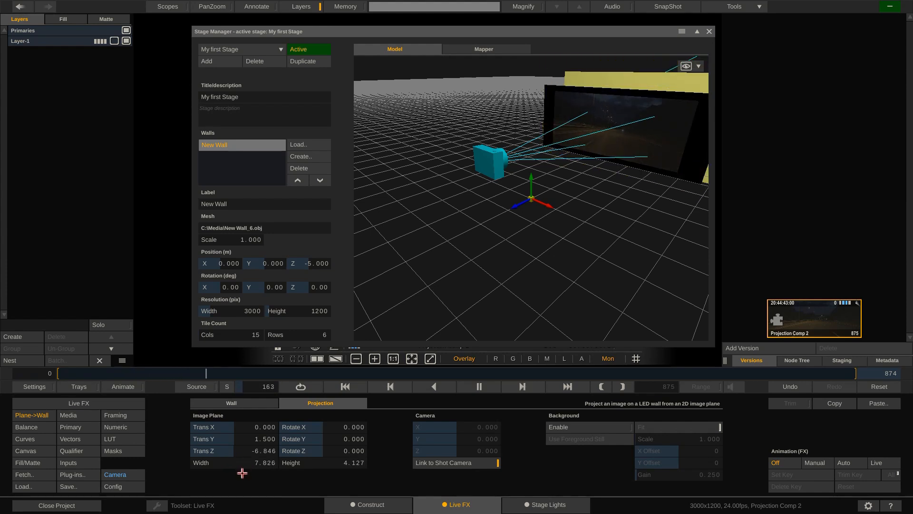
- Try rotating the image plane about 1.2 degrees around Y and reset that rotation
mouse_move(322, 438)
mouse_down()
mouse_move(320, 431)
mouse_move(331, 452)
mouse_move(309, 460)
mouse_move(321, 444)
mouse_up()
click(321, 441)
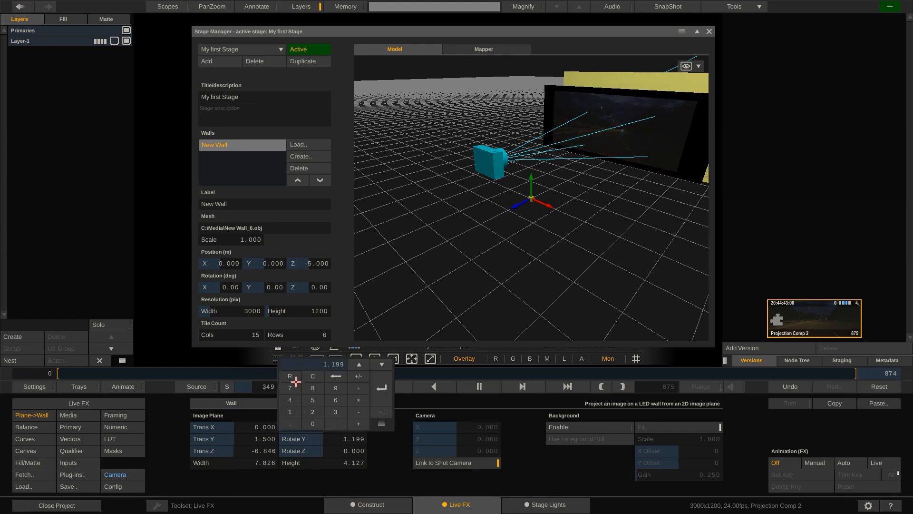
click(292, 377)
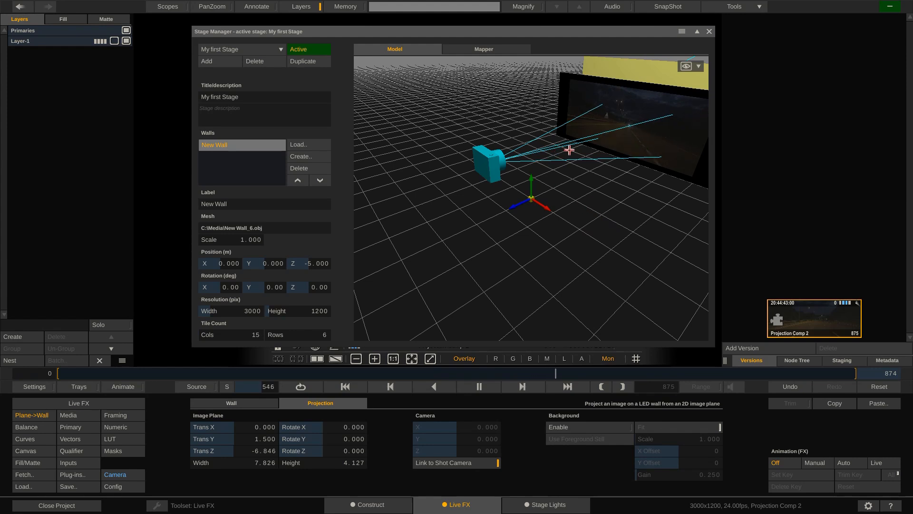
- Set the image plane's Trans X to about 0.159 and enable the projection background with a Gain of about 1.527
drag(521, 32, 514, 27)
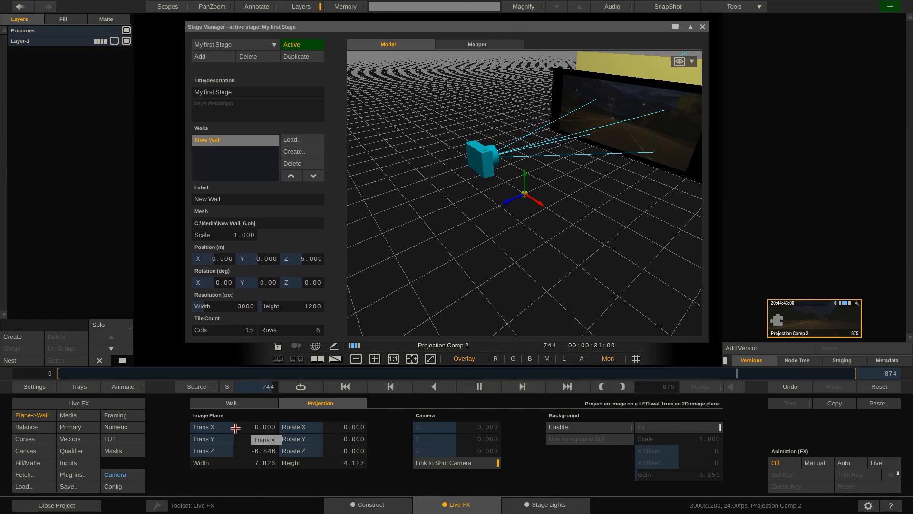
drag(235, 428, 242, 427)
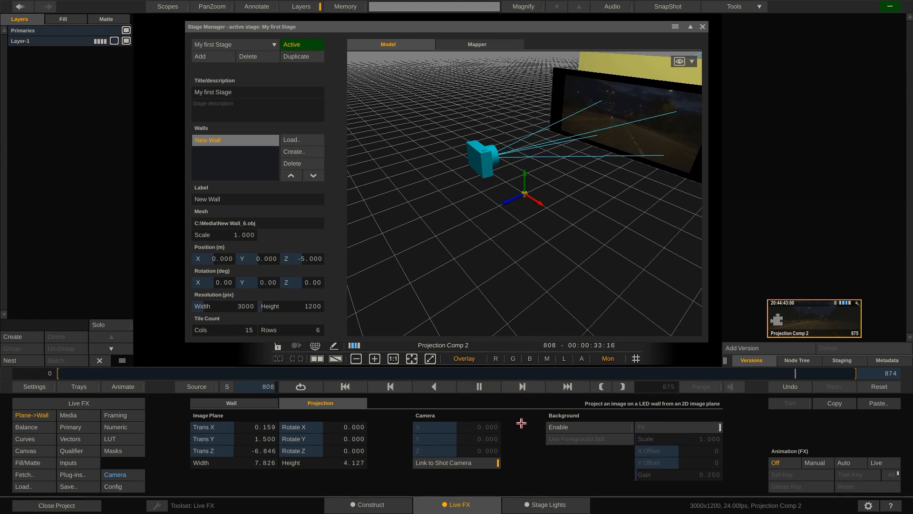
click(560, 426)
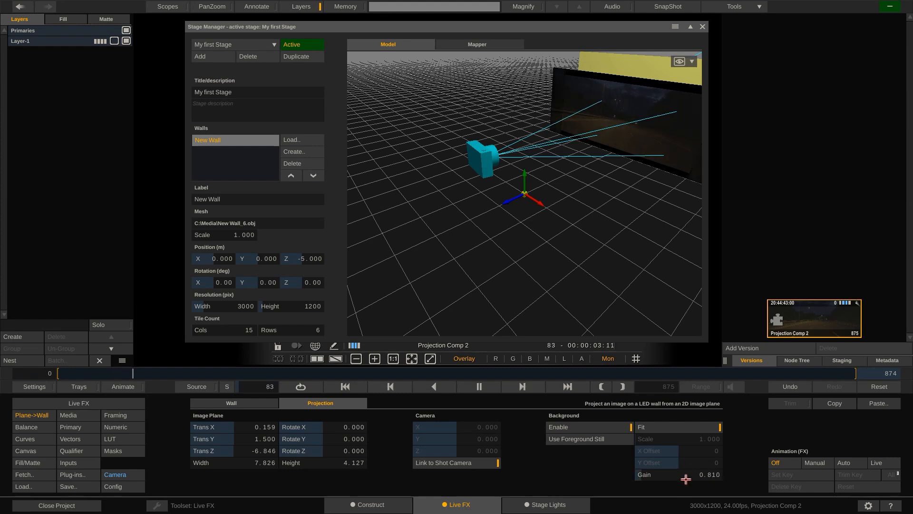
mouse_move(694, 476)
mouse_down()
mouse_move(669, 483)
mouse_move(686, 472)
mouse_up()
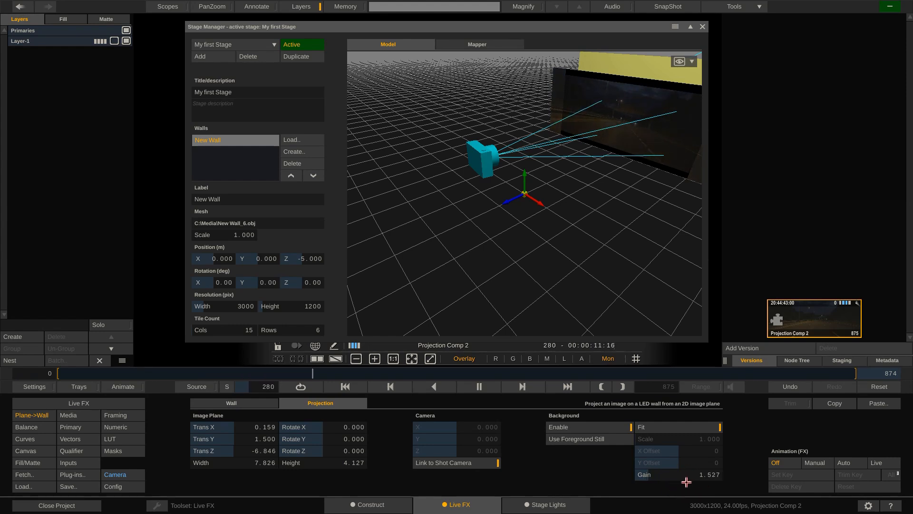
- Inspect the composition's Source and Background inputs and return to the Plane->Wall projection settings
click(68, 464)
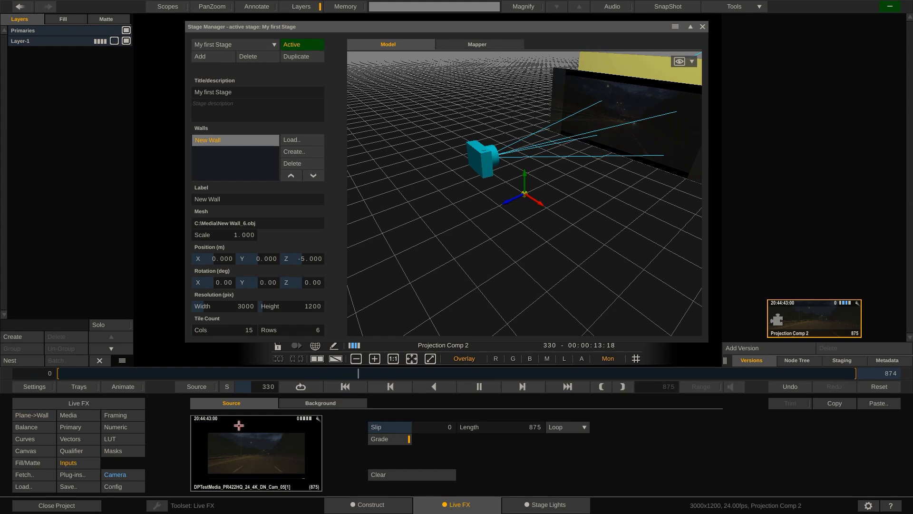
click(304, 404)
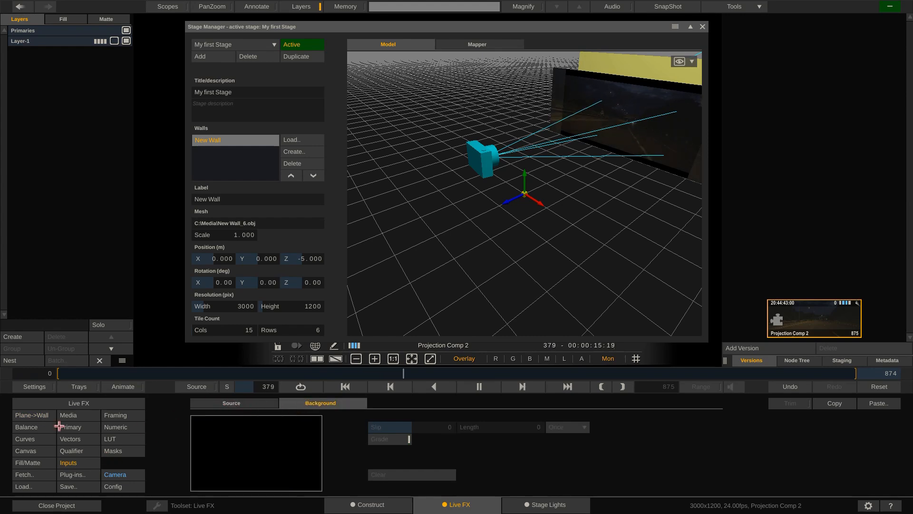
click(36, 415)
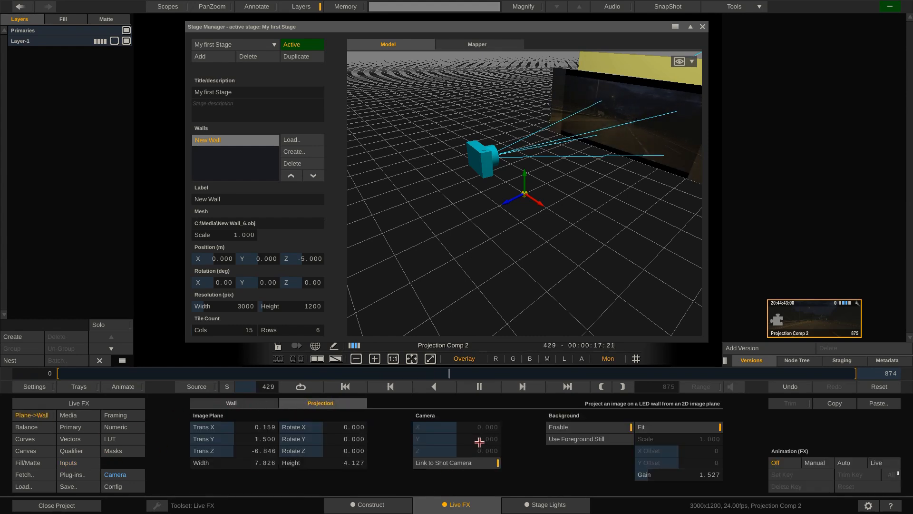
- Close the Stage Manager, then add a copy of Projection Comp 2 as a new version and show its node tree
click(703, 27)
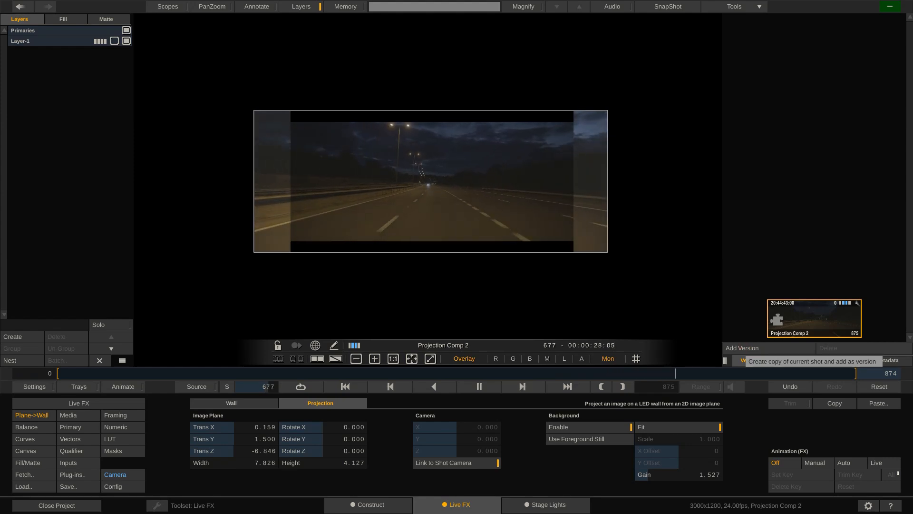
click(742, 348)
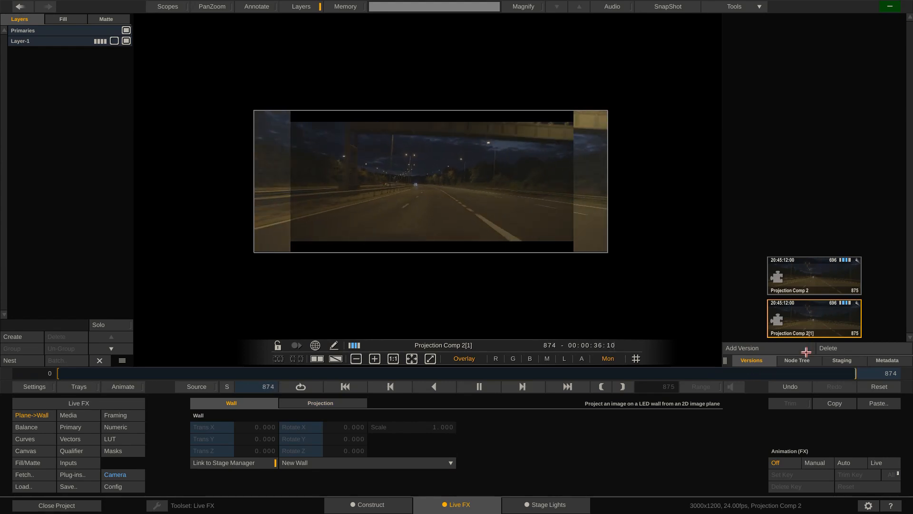
click(794, 361)
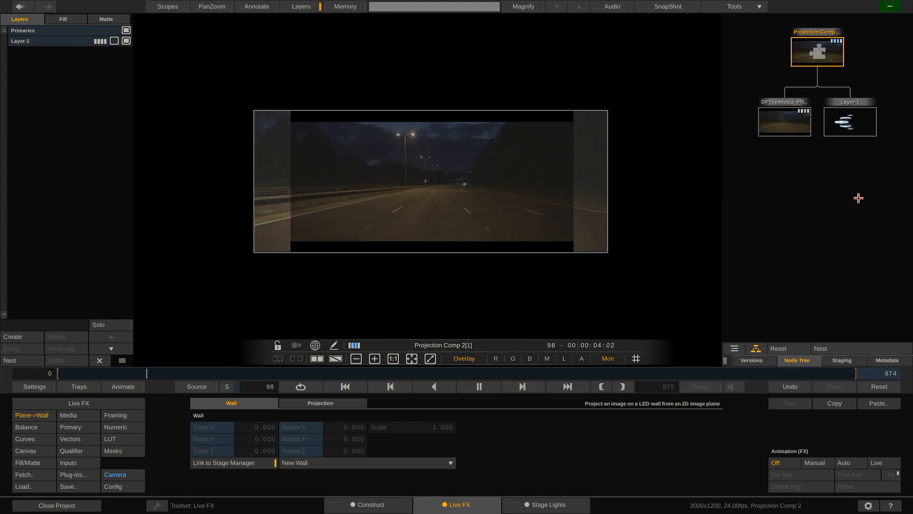
- Replace the copied composition's source clip with the Cam_03 driving plate from the construct
click(29, 474)
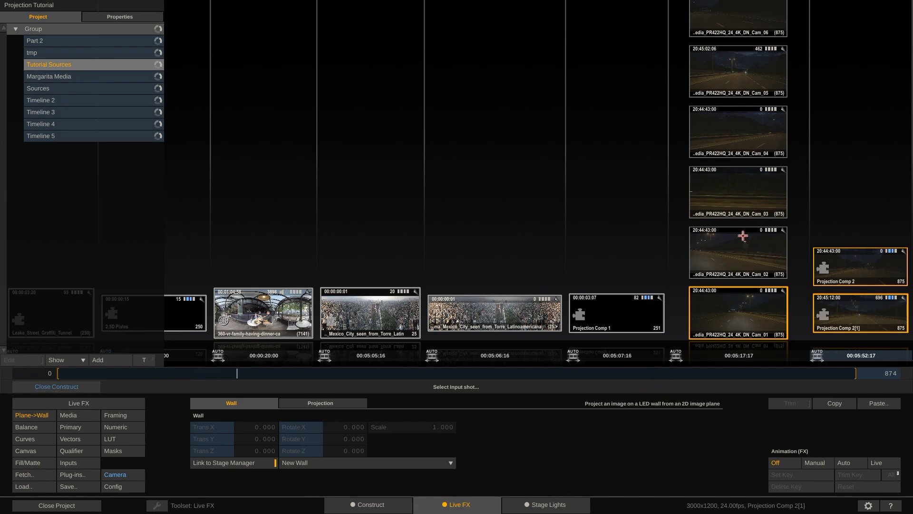
drag(736, 195, 758, 105)
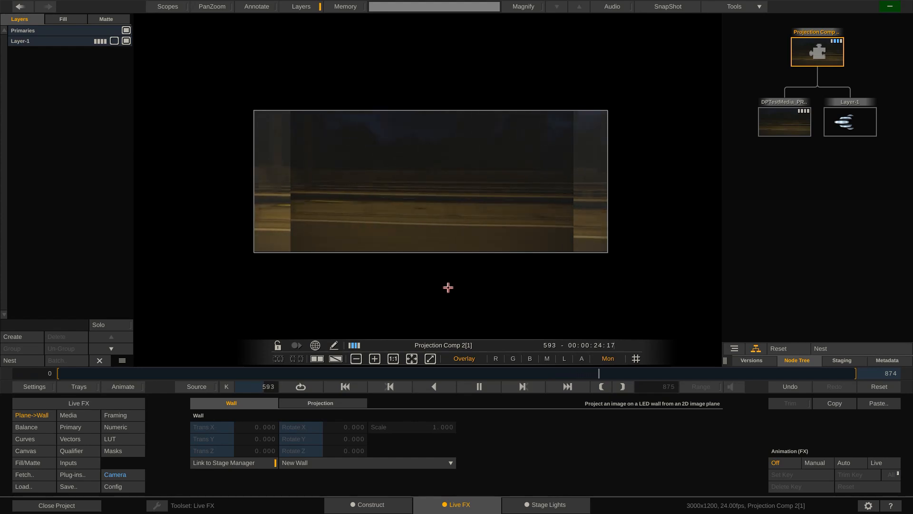
- Open the Stage Manager and review the image plane settings of the Plane->Wall projection
right_click(281, 144)
click(330, 50)
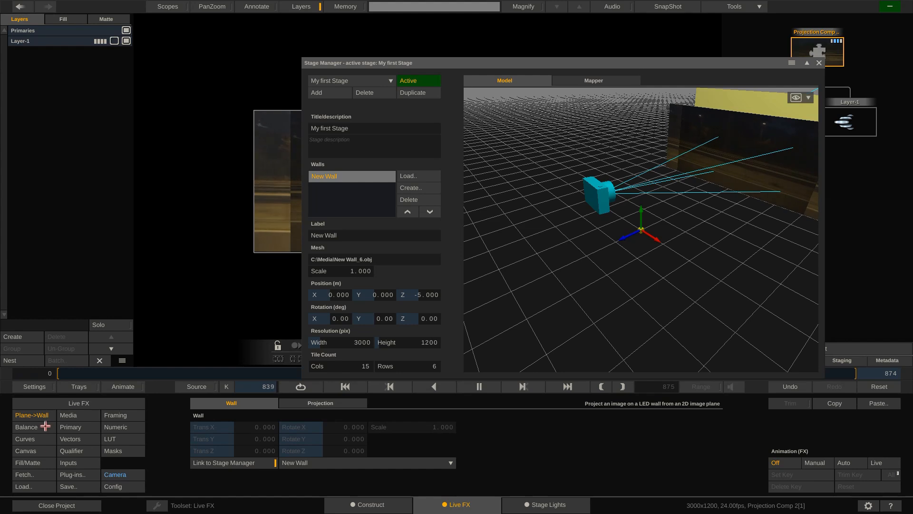
click(309, 403)
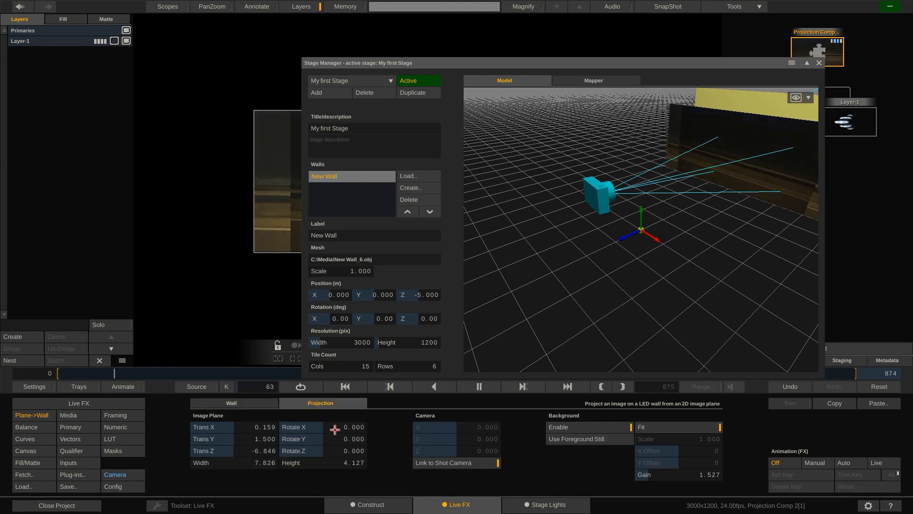
drag(315, 422, 327, 425)
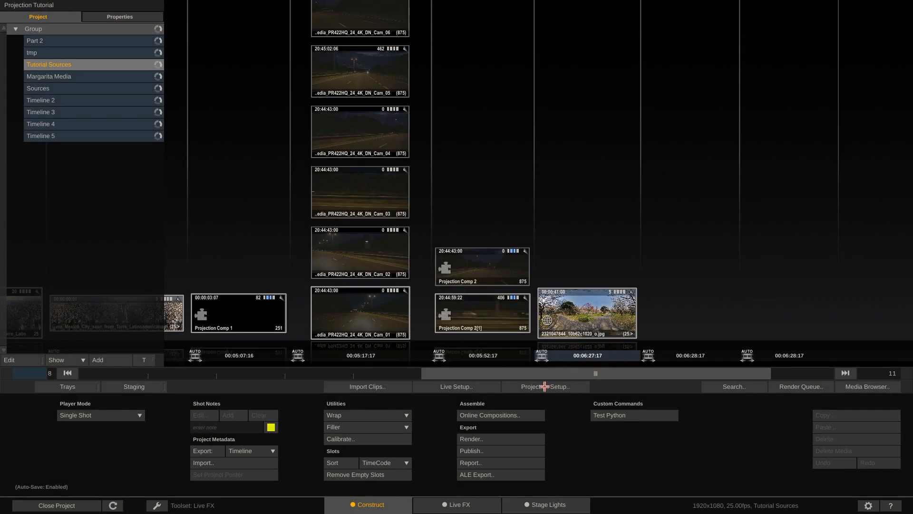
- Start a new projection composition and assign the 360-degree park image as its project media
click(545, 386)
drag(447, 38, 404, 47)
drag(603, 321, 462, 136)
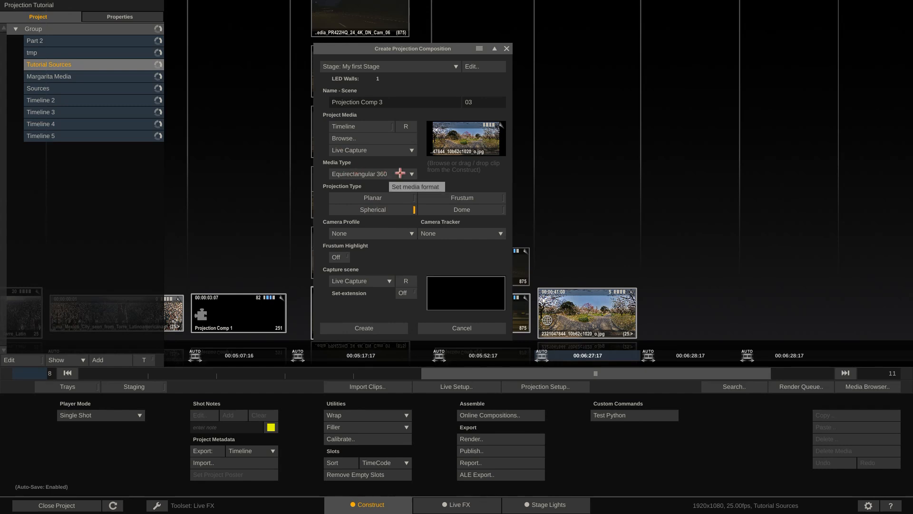
- Choose the Panasonic EVA1 camera profile, turn on Frustum Highlight and create Projection Comp 3
click(398, 234)
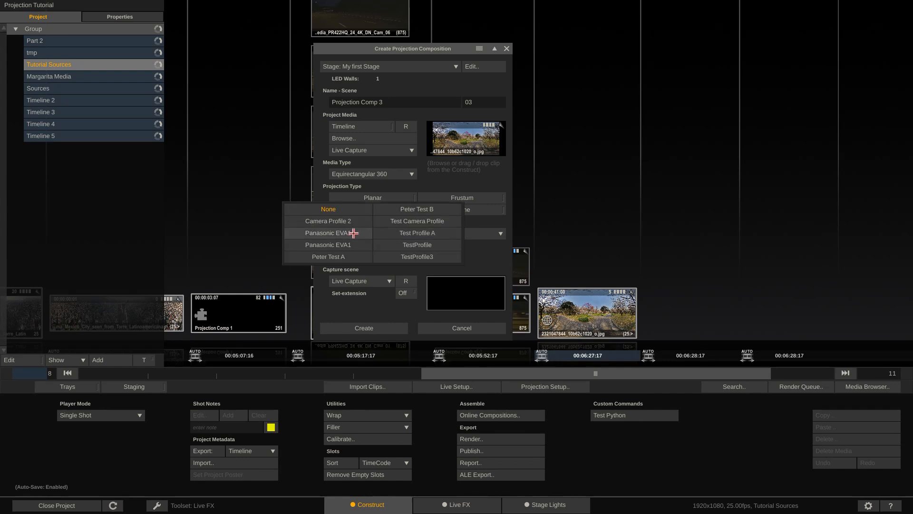
click(353, 233)
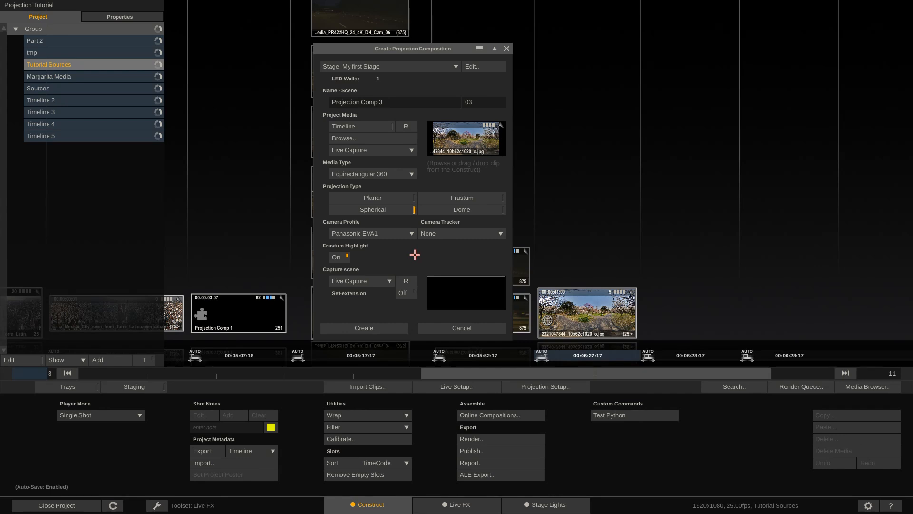
click(360, 328)
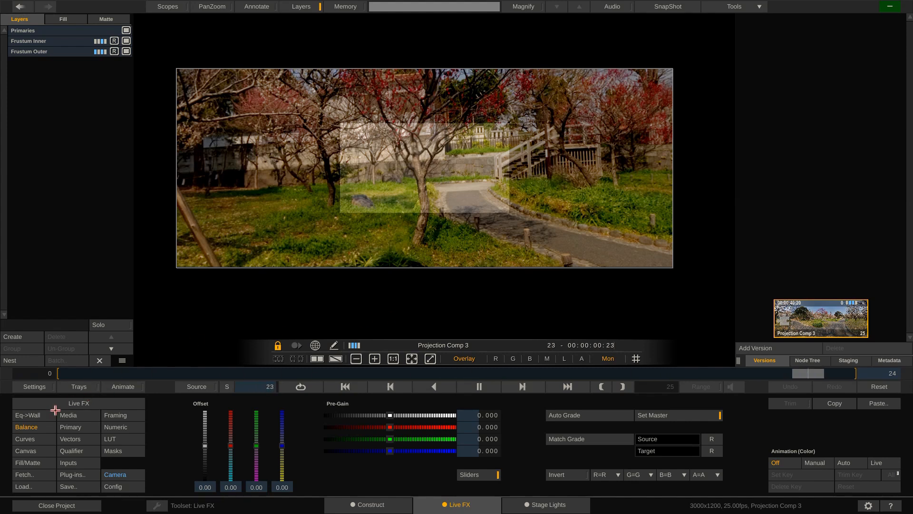
- Show the Eq->Wall projection settings of Projection Comp 3 and move the Stage Manager clear of the controls
click(28, 414)
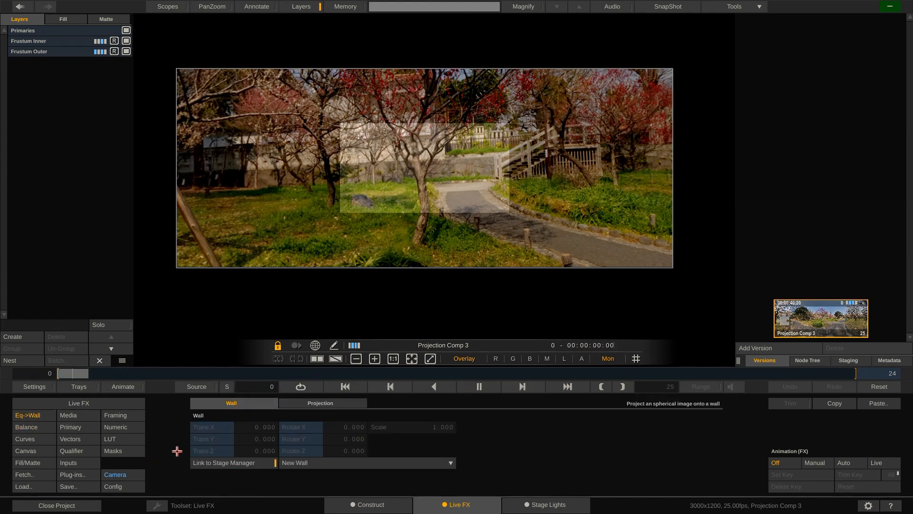
click(337, 406)
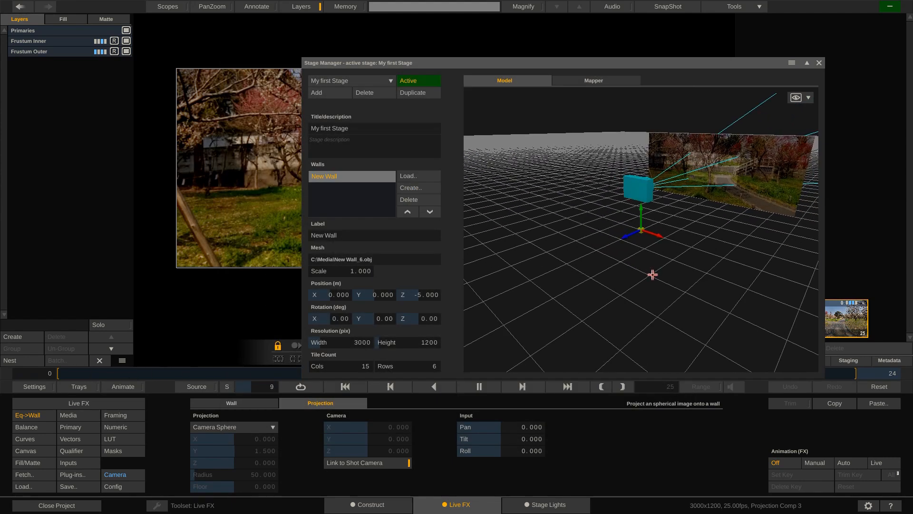
drag(603, 63, 471, 29)
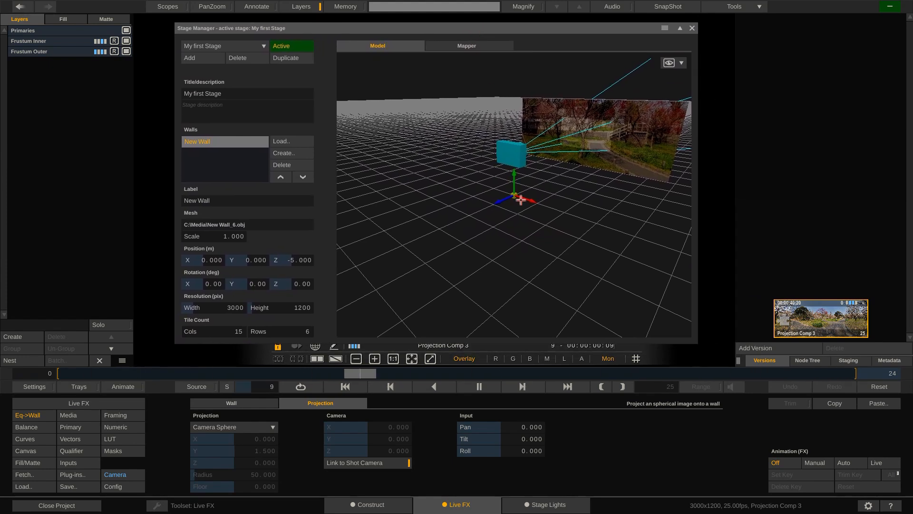
- Try a camera Pan offset of about -5.5 and reset it
click(116, 474)
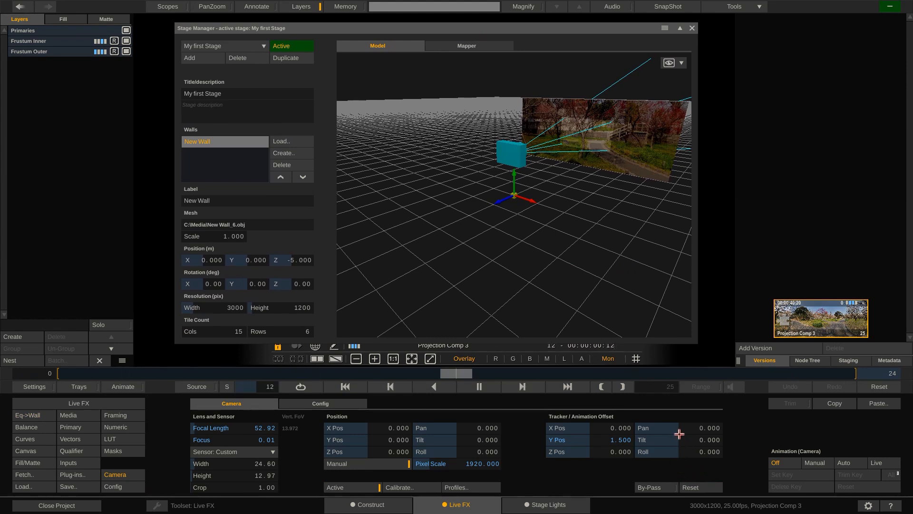
mouse_move(676, 428)
mouse_down()
mouse_move(707, 427)
mouse_move(686, 431)
mouse_up()
click(663, 428)
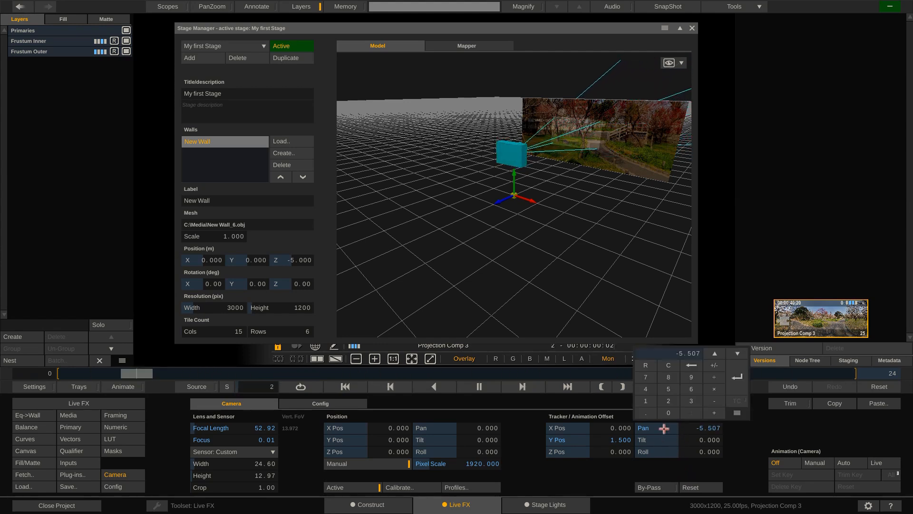
click(650, 370)
- Try a camera Z Pos offset of about 0.338, then a Pan offset of about 3.1, resetting each one
drag(577, 460, 595, 452)
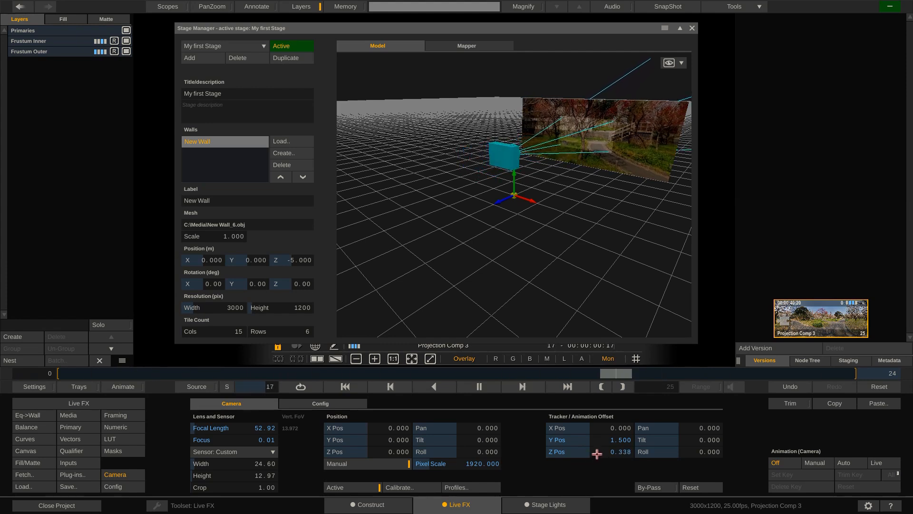
click(594, 453)
click(567, 392)
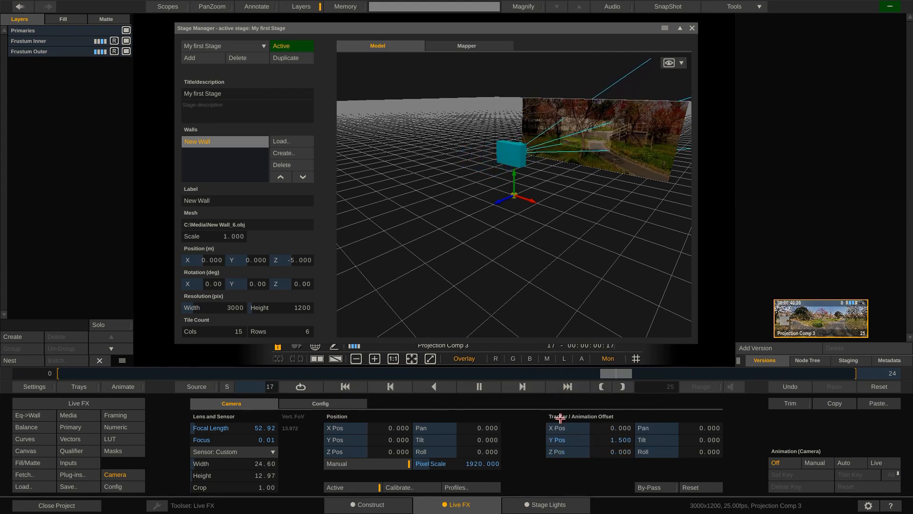
mouse_move(675, 434)
mouse_down()
mouse_move(677, 426)
mouse_move(679, 443)
mouse_move(661, 443)
mouse_move(674, 434)
mouse_move(652, 418)
mouse_move(637, 463)
mouse_move(644, 430)
mouse_move(664, 417)
mouse_move(692, 427)
mouse_move(672, 428)
mouse_up()
click(672, 427)
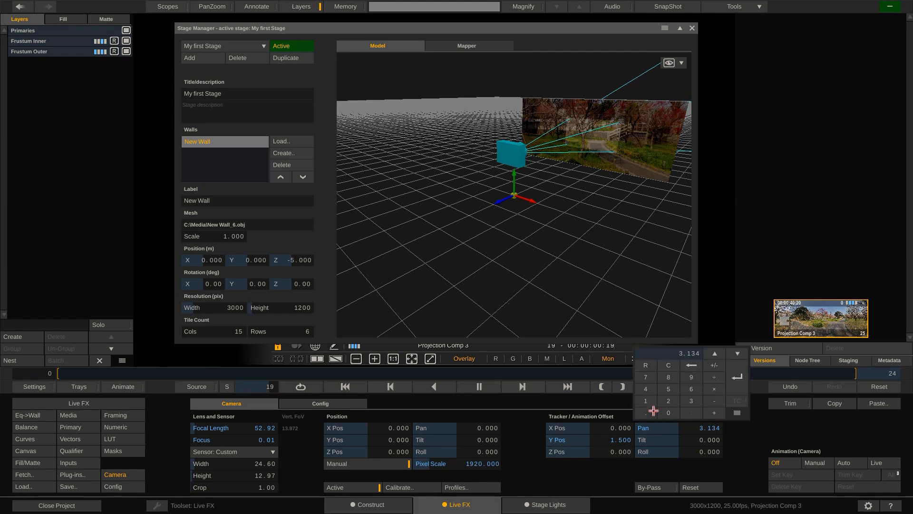
click(647, 366)
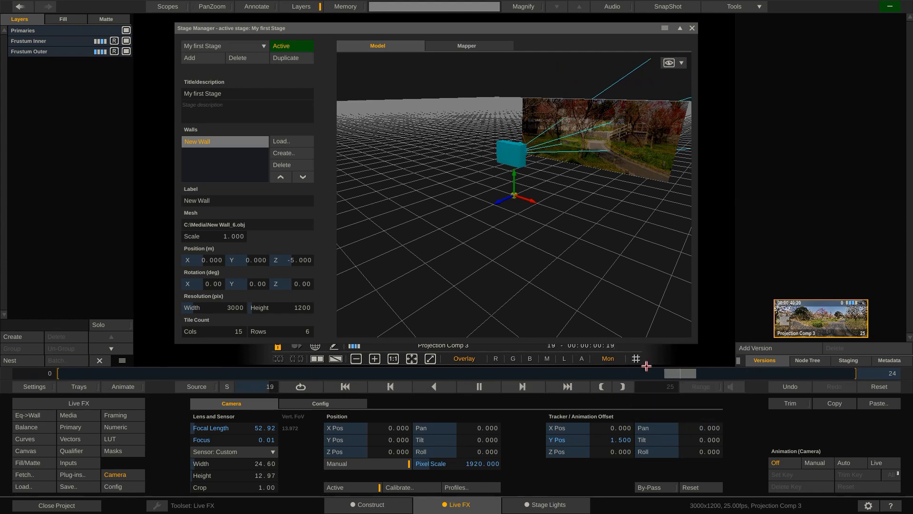
- Try an Input Pan of about -32.6 and Tilt of about 7.96 in the Eq->Wall projection and reset both
click(26, 414)
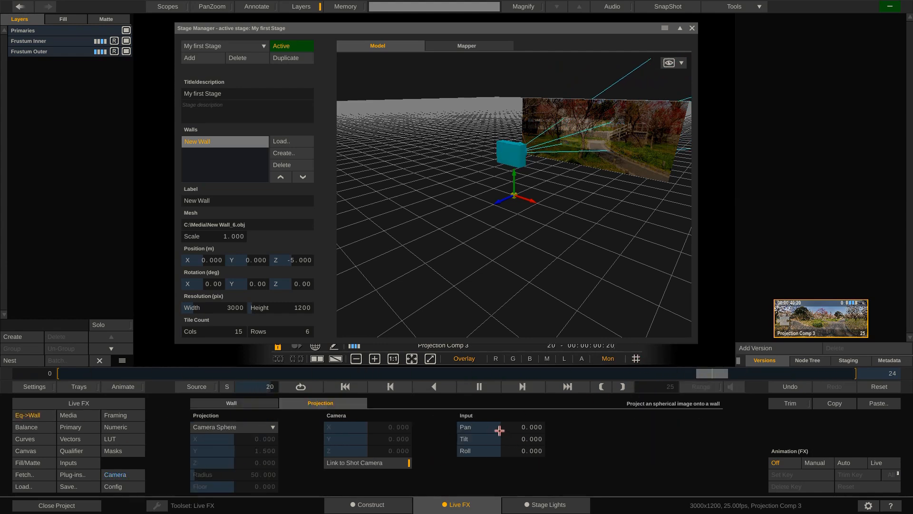
mouse_move(500, 430)
mouse_down()
mouse_move(491, 431)
mouse_move(510, 442)
mouse_up()
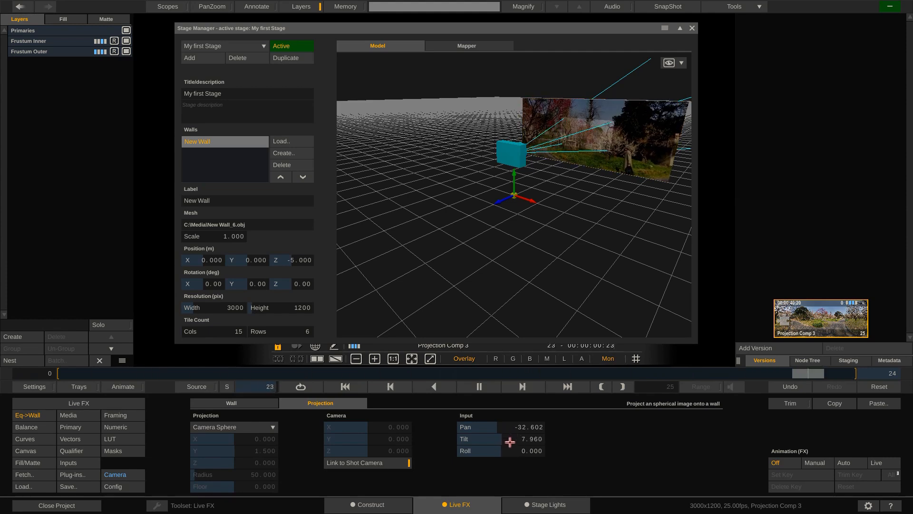
click(510, 442)
click(470, 376)
click(513, 431)
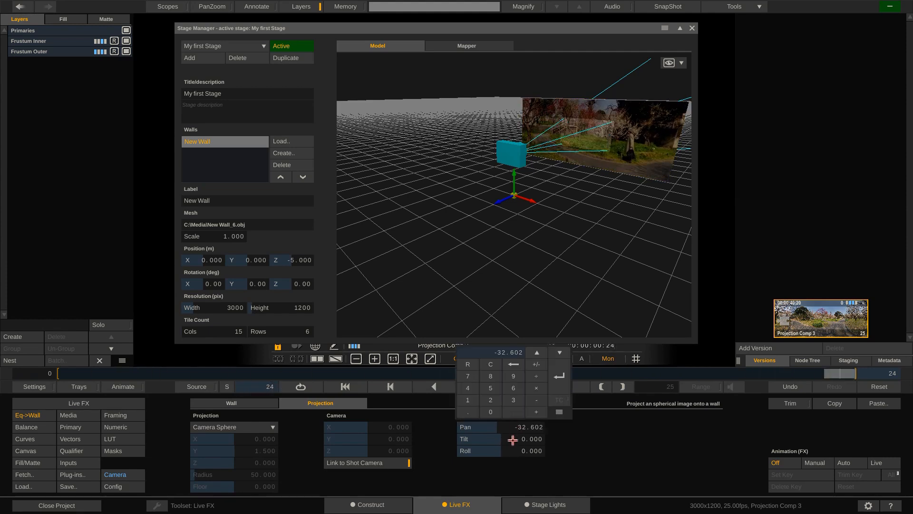
click(467, 364)
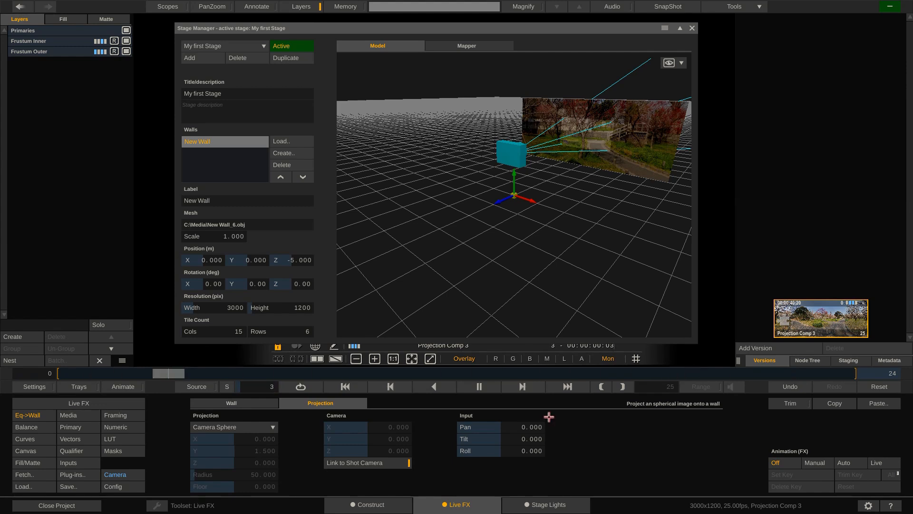
- Show the composition's full node tree and compare the Frustum Inner and Frustum Outer layers
click(807, 360)
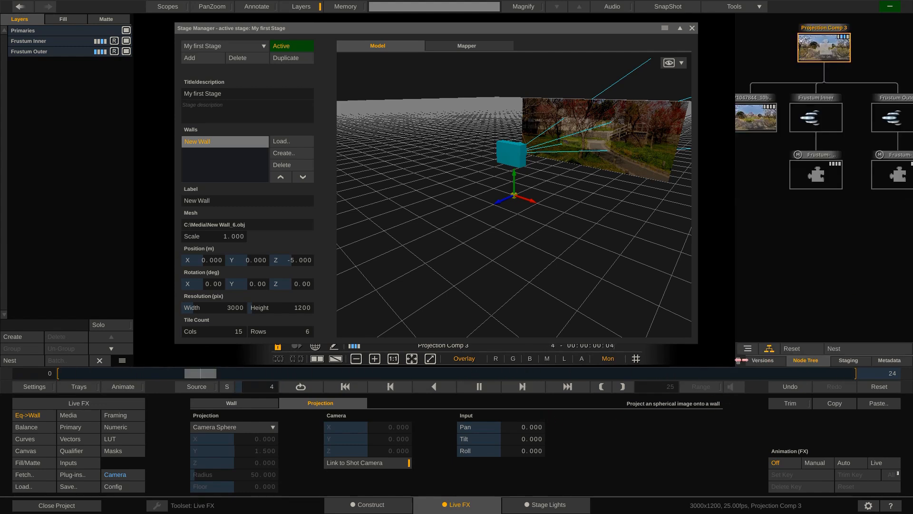
drag(737, 361, 709, 362)
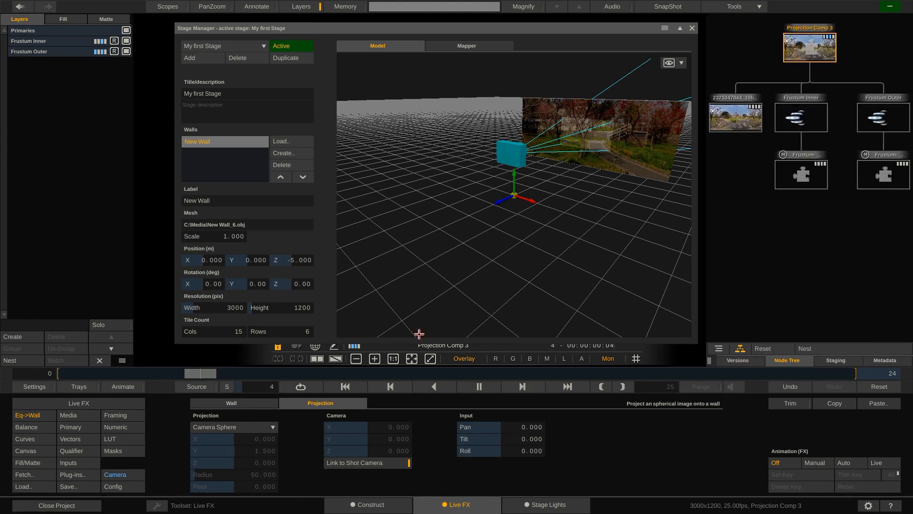
mouse_move(14, 38)
click(69, 41)
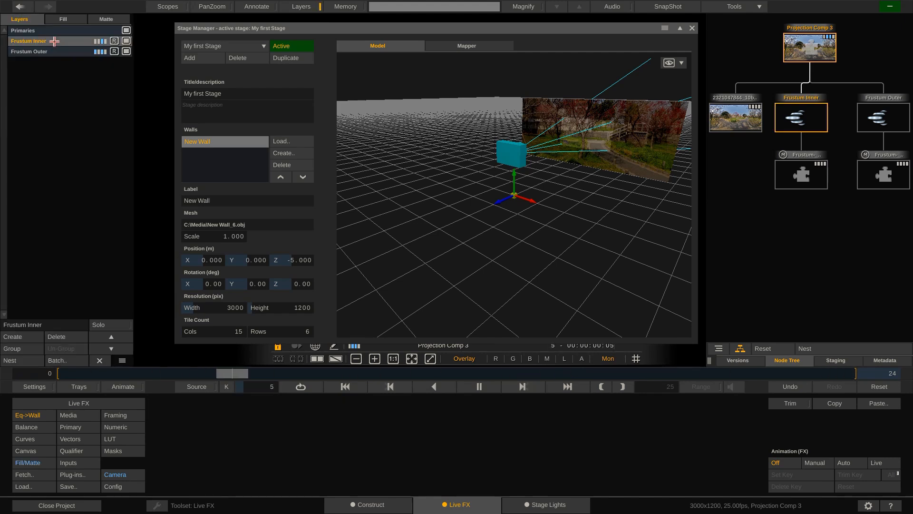
click(69, 52)
click(67, 42)
click(68, 51)
click(67, 42)
click(67, 51)
click(69, 41)
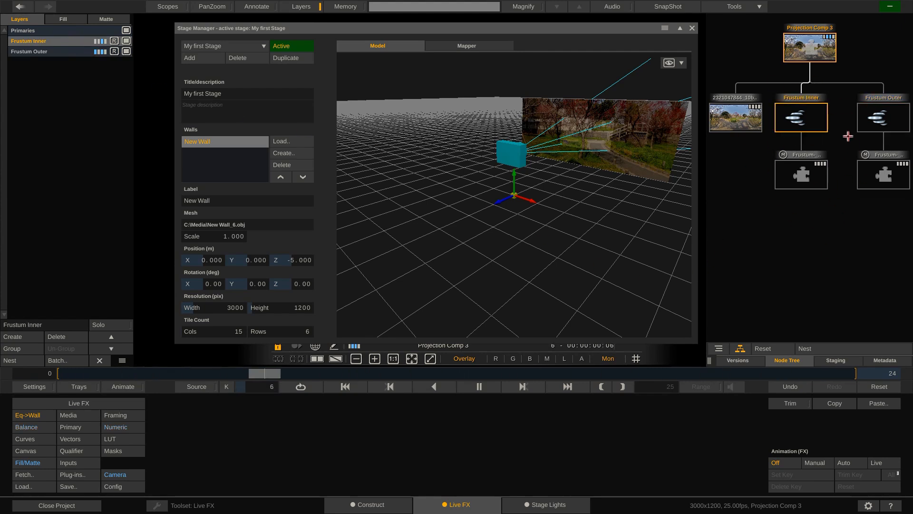
mouse_move(896, 119)
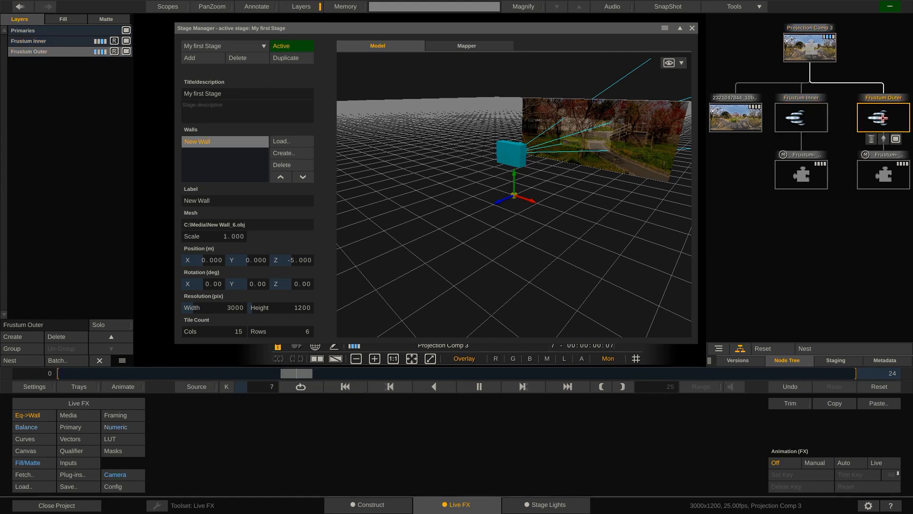
- Inspect the Camera/Wall settings of the frustum matte node feeding the Frustum Inner layer
mouse_move(815, 175)
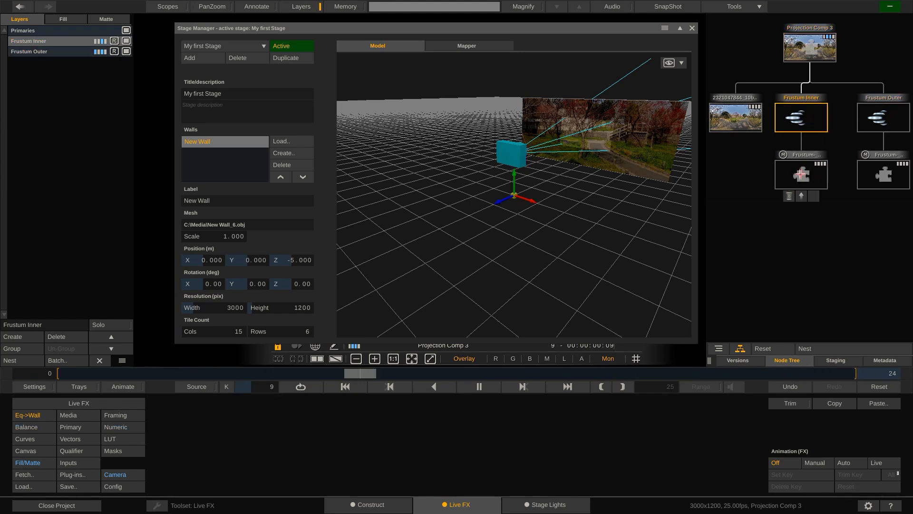
click(801, 174)
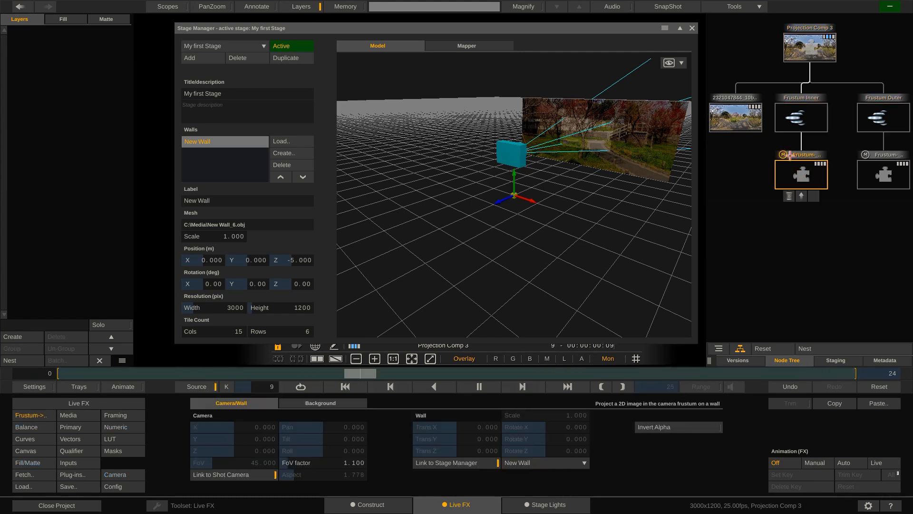
mouse_move(880, 178)
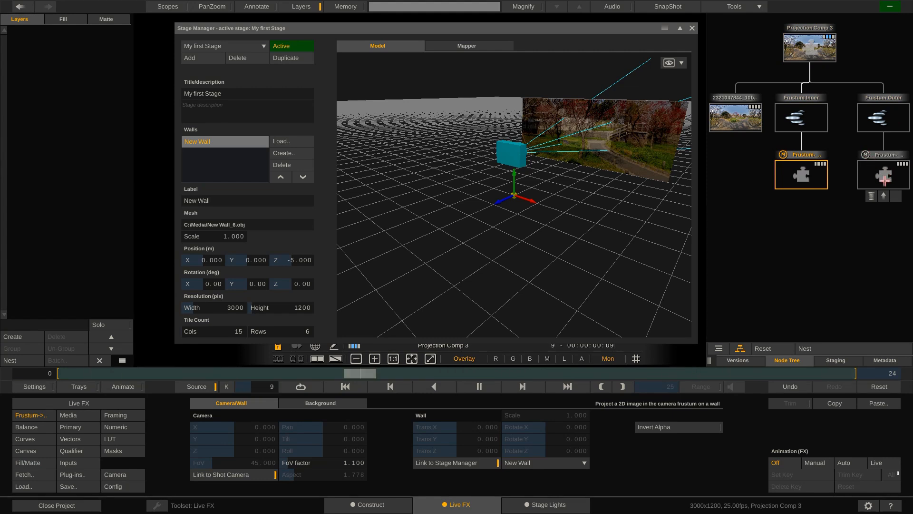
mouse_move(810, 178)
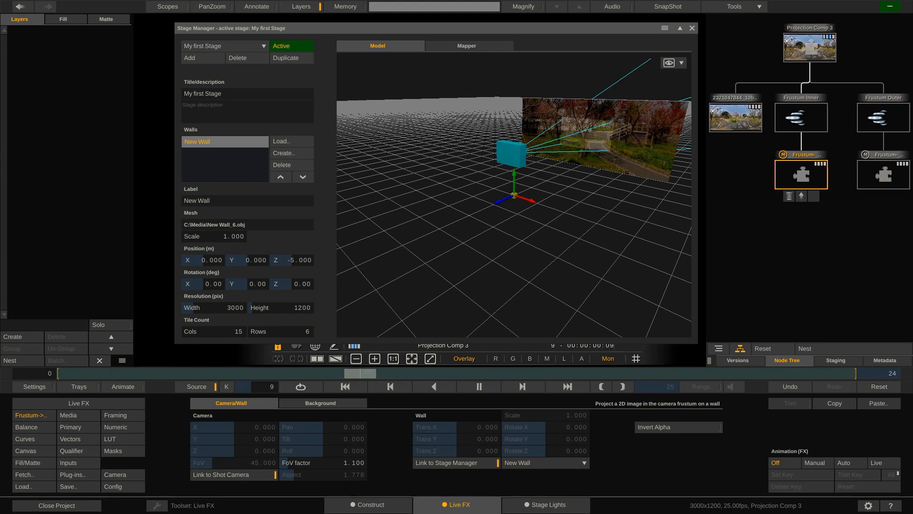
drag(424, 33, 423, 25)
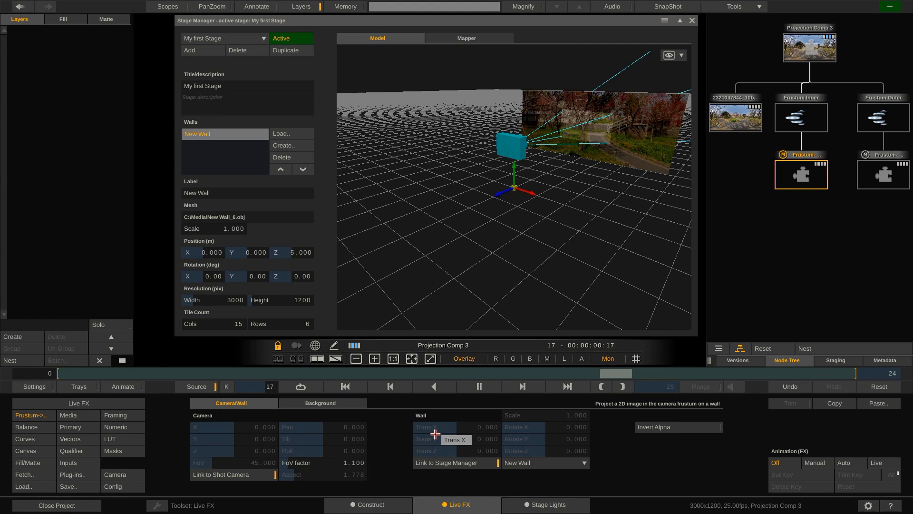
- Collapse the Stage Manager and toggle the alpha view to examine the frustum matte
click(574, 22)
click(580, 359)
click(580, 359)
click(580, 359)
click(580, 359)
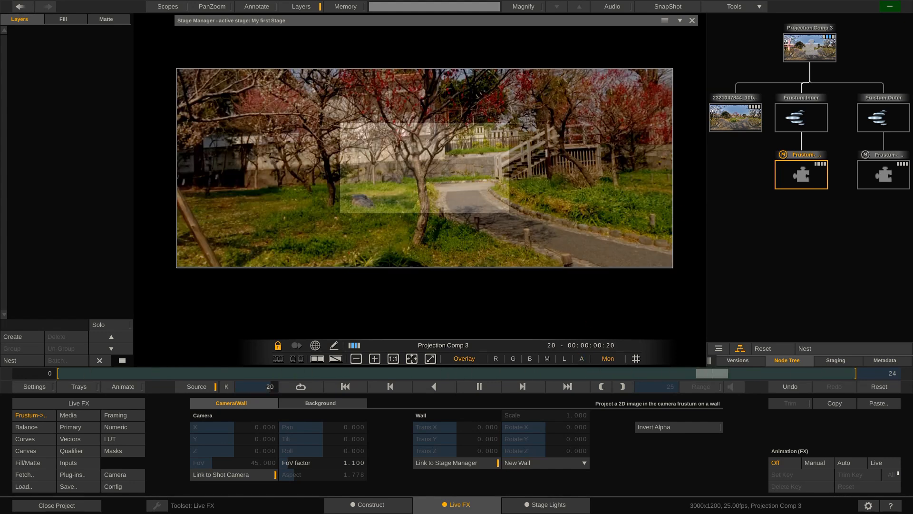
- Set the composition camera's Pan offset to about -2.84 while viewing the frustum matte in alpha, and return to the colour view
click(809, 50)
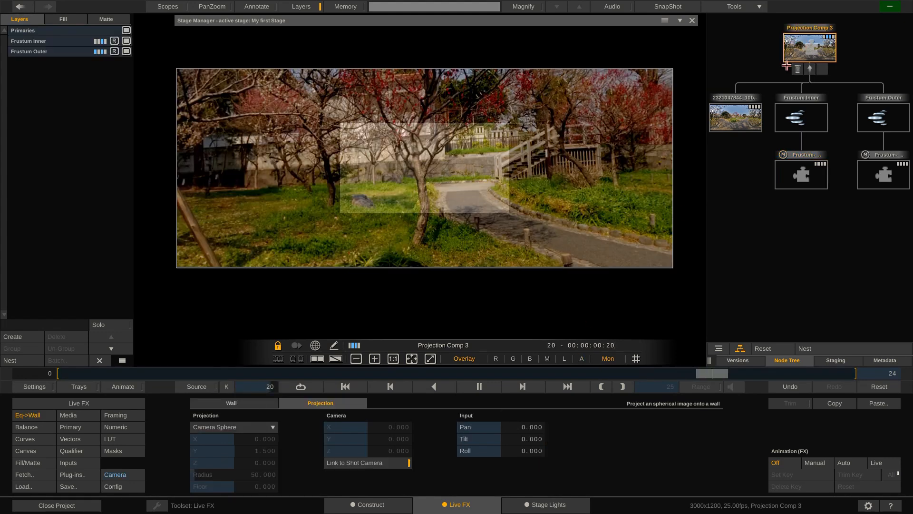
click(578, 359)
click(126, 474)
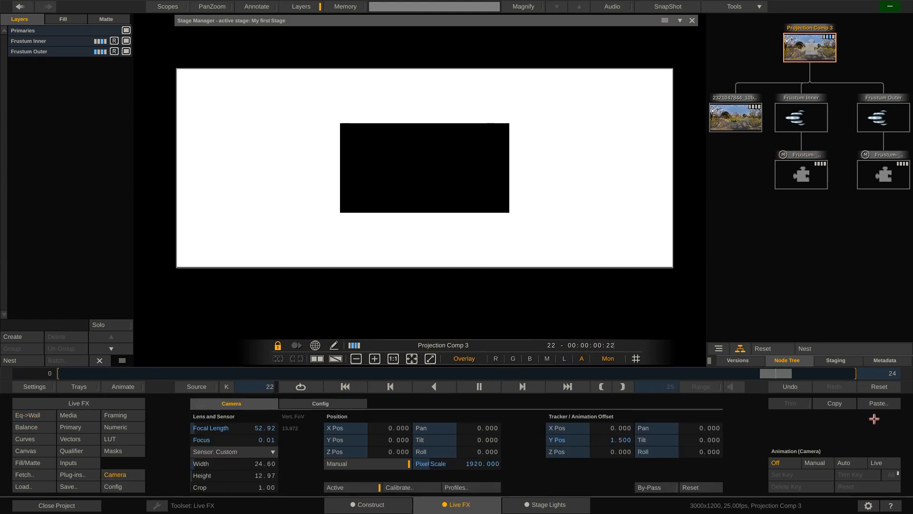
drag(675, 430, 611, 386)
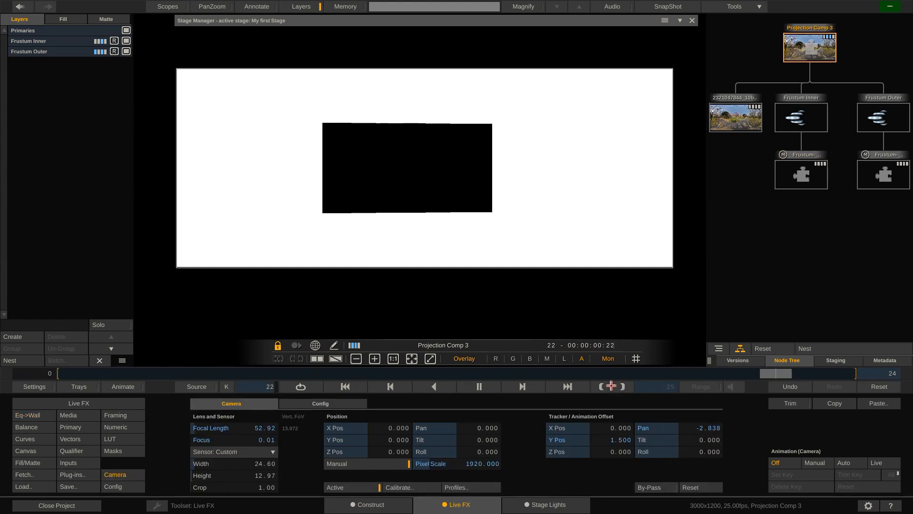
click(581, 358)
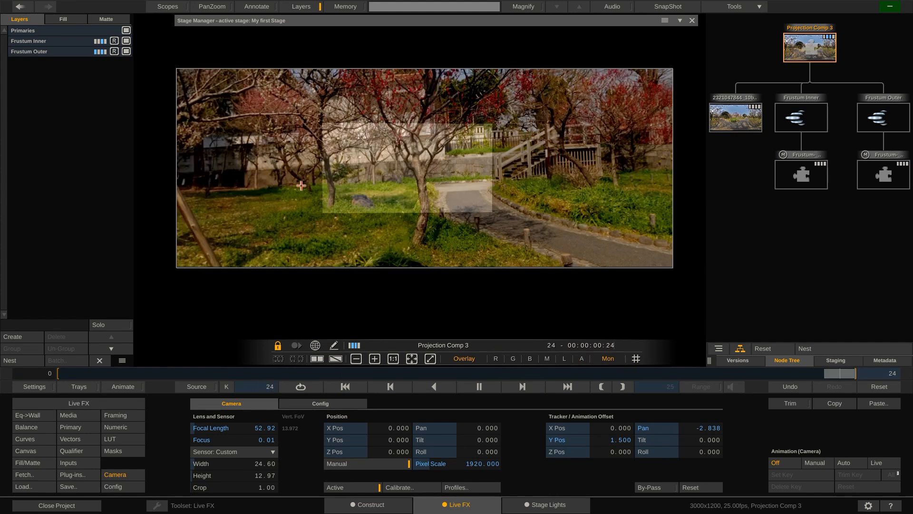
- Compare the Fill/Matte settings of the Frustum Inner and Frustum Outer layers, including the matte's alpha and invert options
click(66, 40)
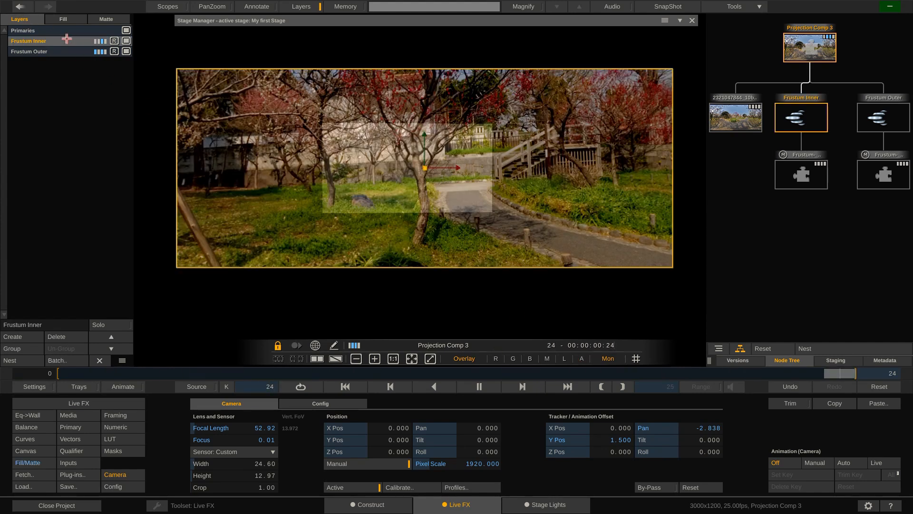
click(53, 459)
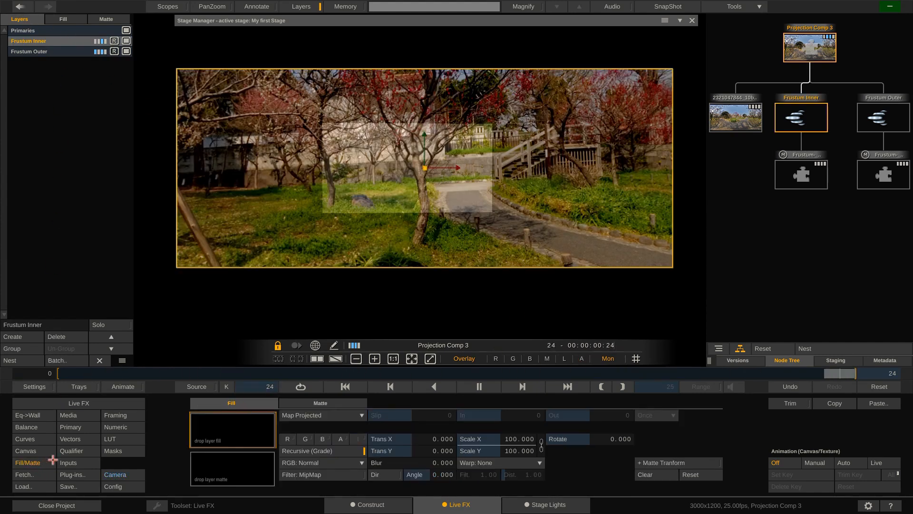
click(478, 386)
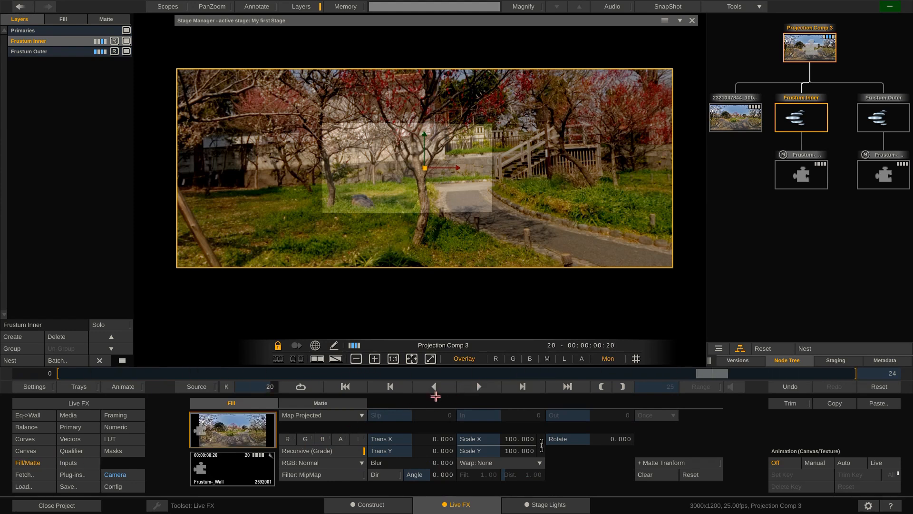
click(334, 405)
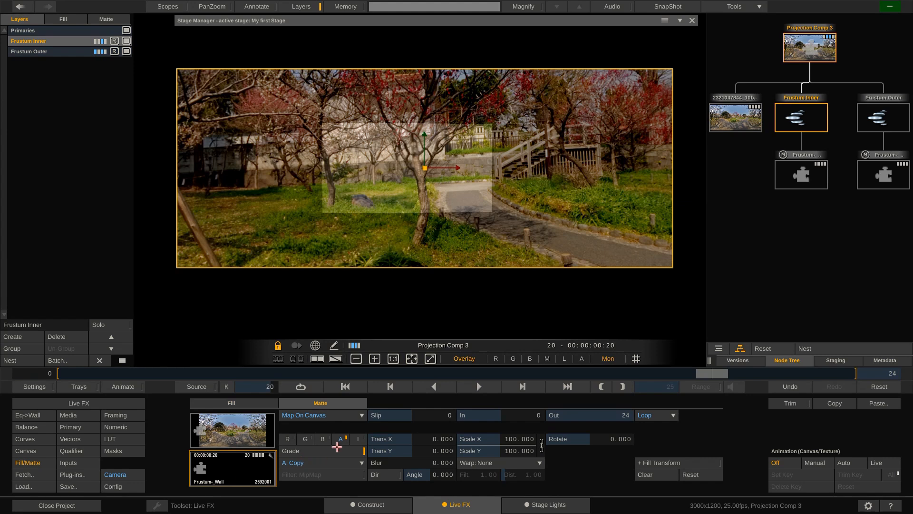
click(82, 52)
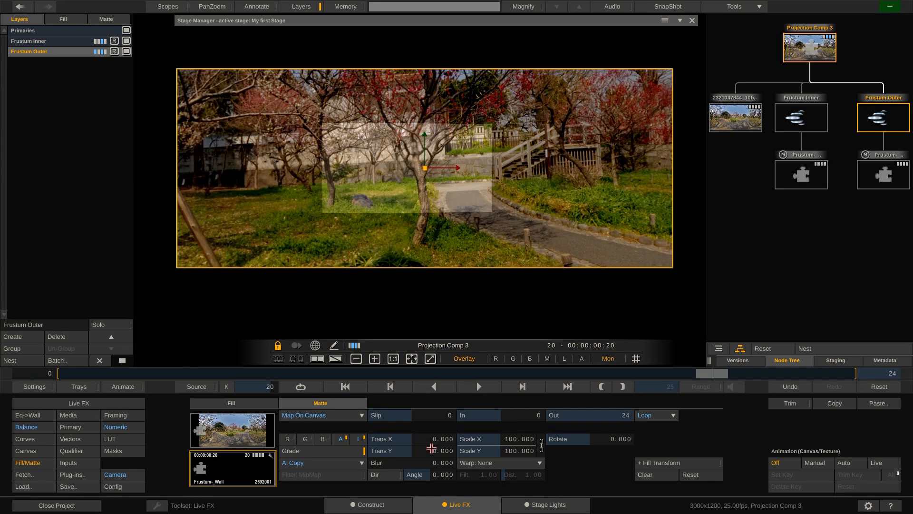
click(479, 386)
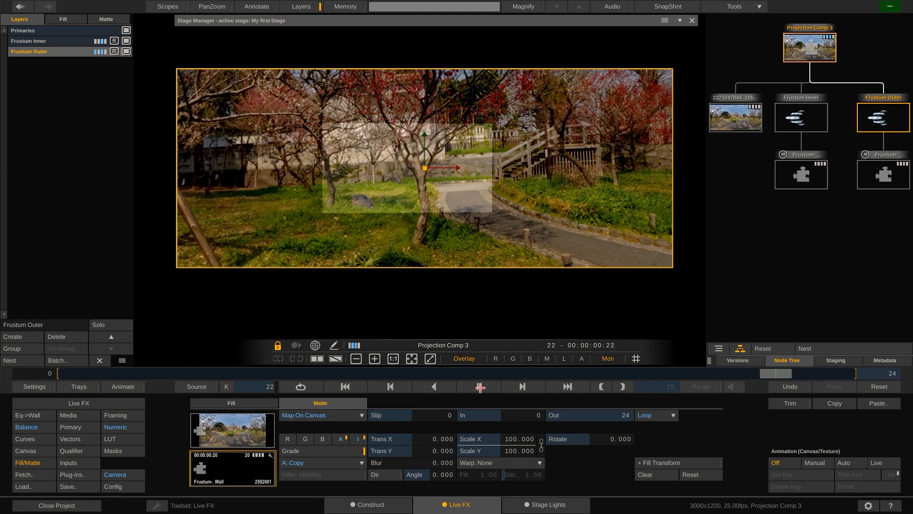
- Raise the S-Curve contrast of the Frustum Inner layer to about 21.4 in the numeric grading controls
click(64, 41)
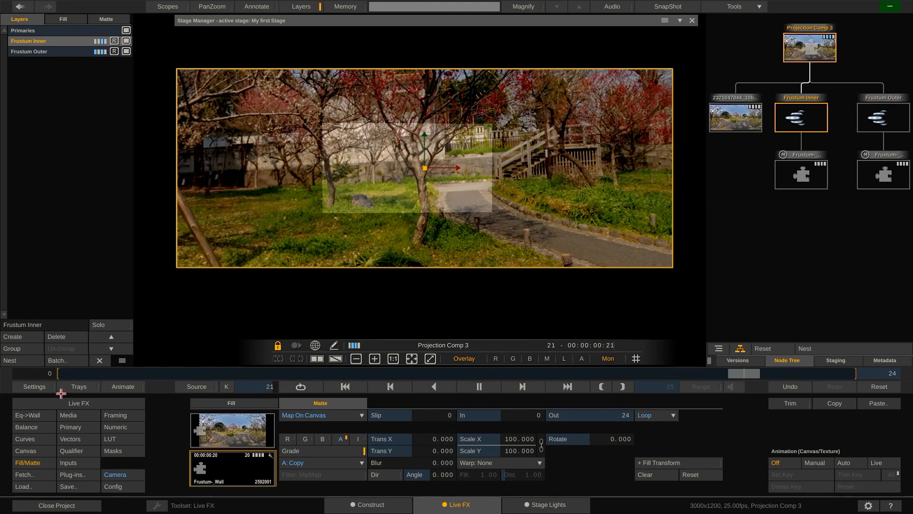
click(116, 428)
drag(308, 477, 294, 506)
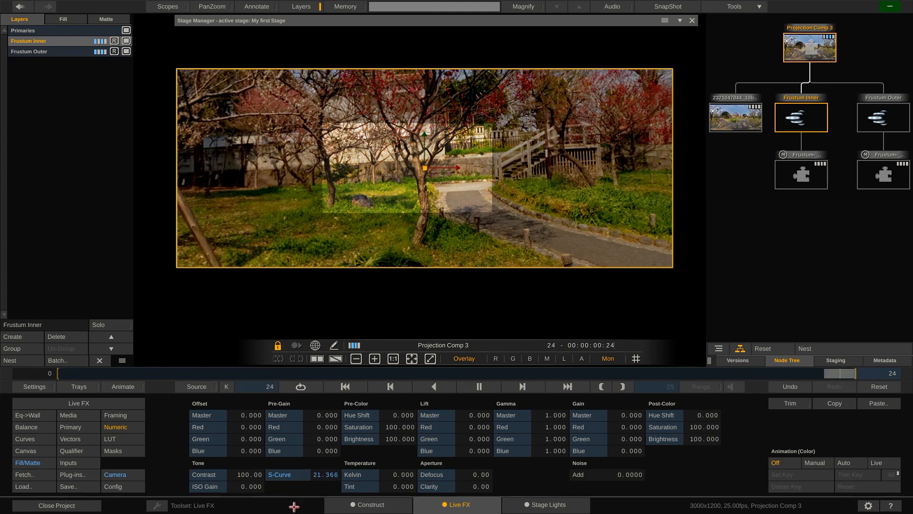
- Grade the Frustum Outer layer with a Master Offset of about -30.6 and a Red Gain of about 39.5
click(62, 50)
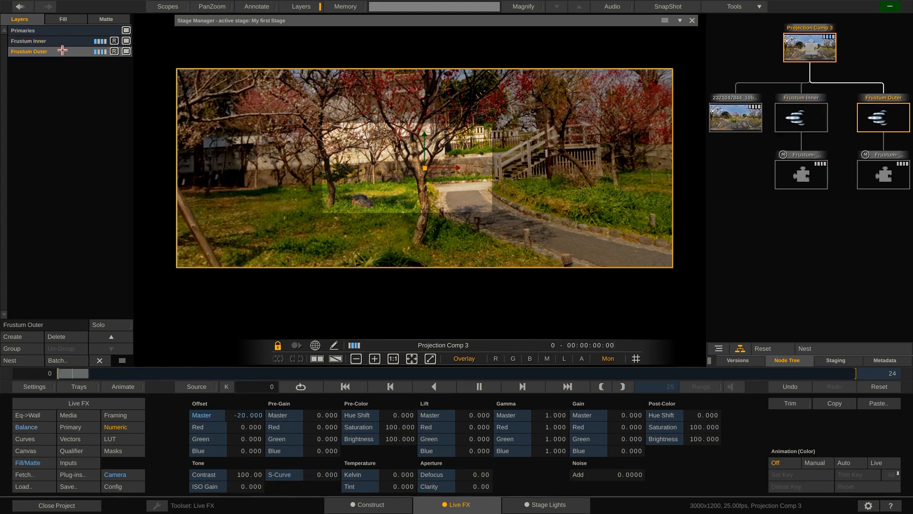
drag(232, 415, 237, 413)
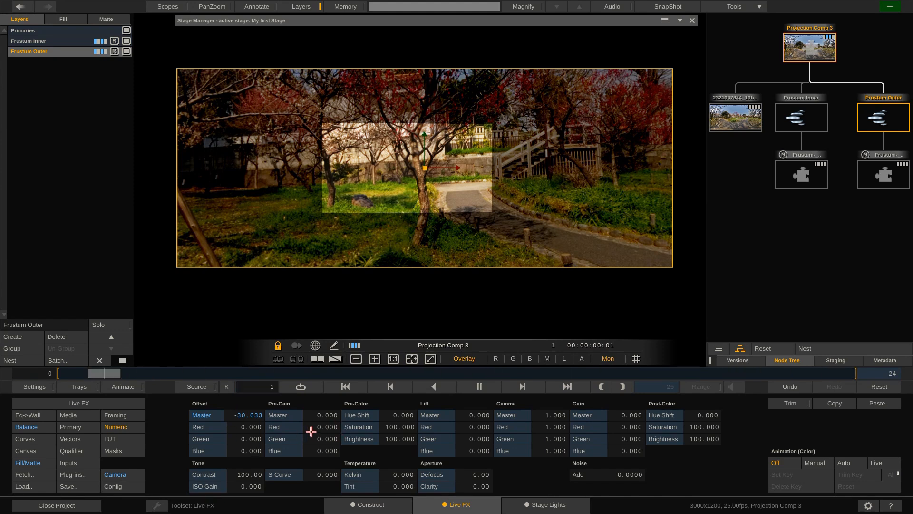
drag(591, 426, 607, 434)
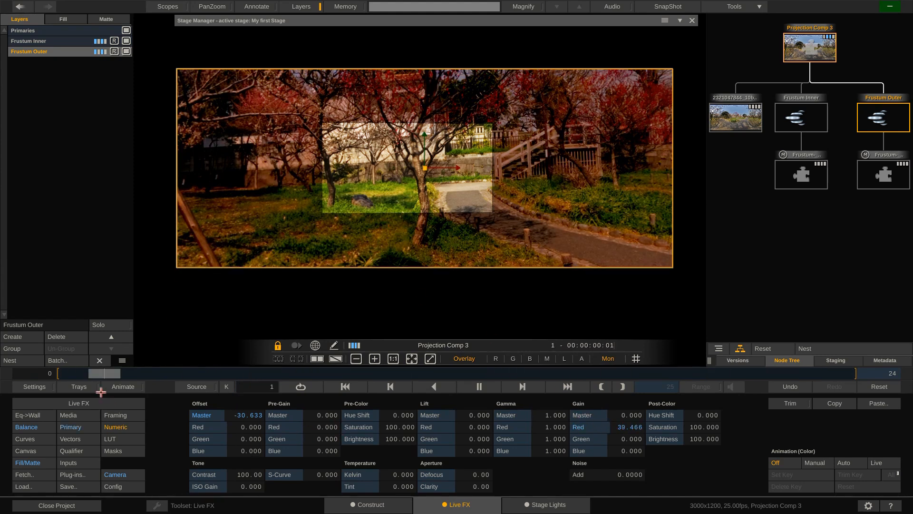
- Create a third layer after Frustum Outer and try a Green Gain adjustment on it
click(22, 337)
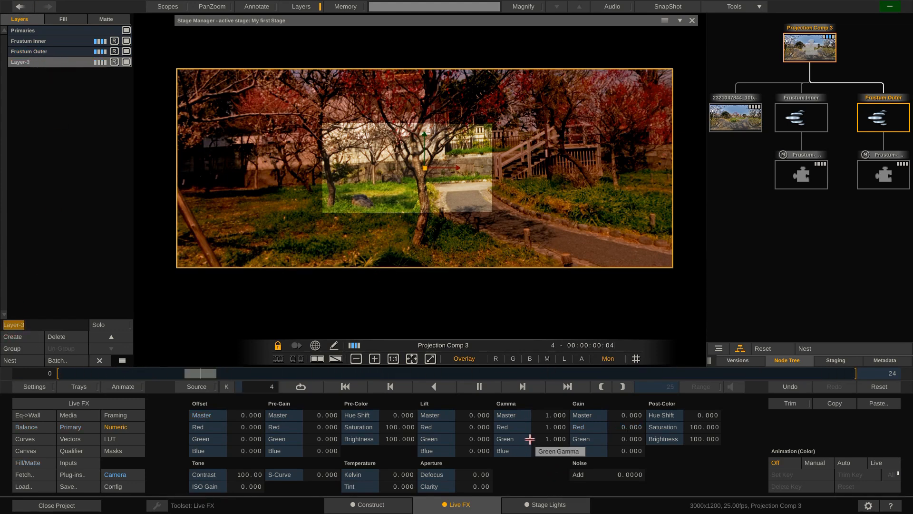
drag(607, 440, 616, 450)
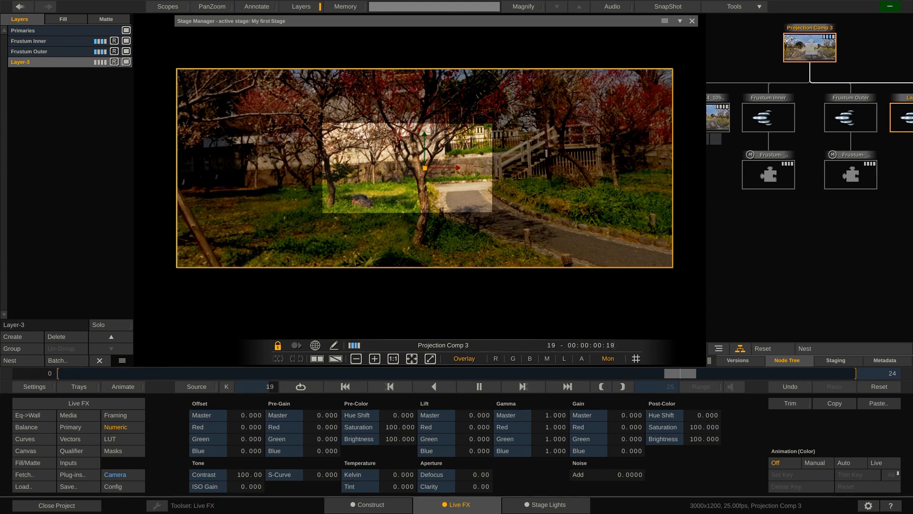
- Compare the Eq->Wall effect on Layer-3 and Primaries, and set the projection type to Dome on Primaries
click(32, 415)
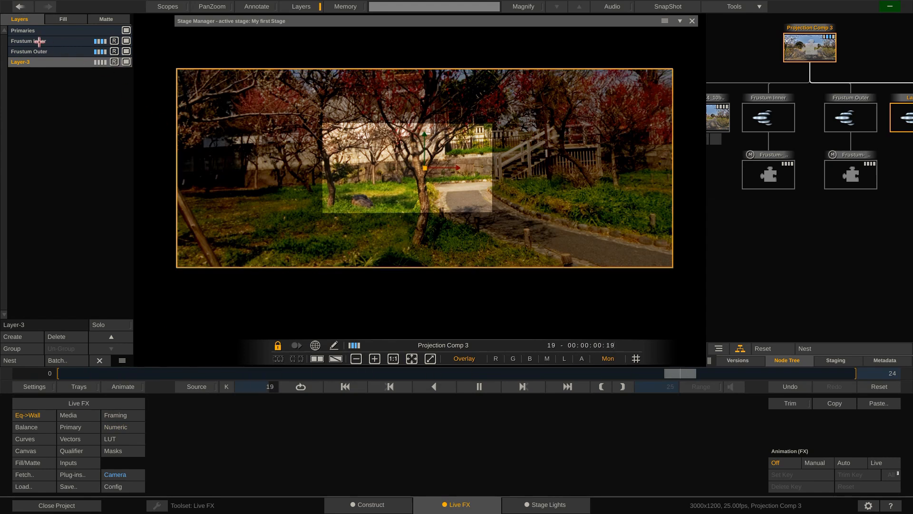
click(49, 30)
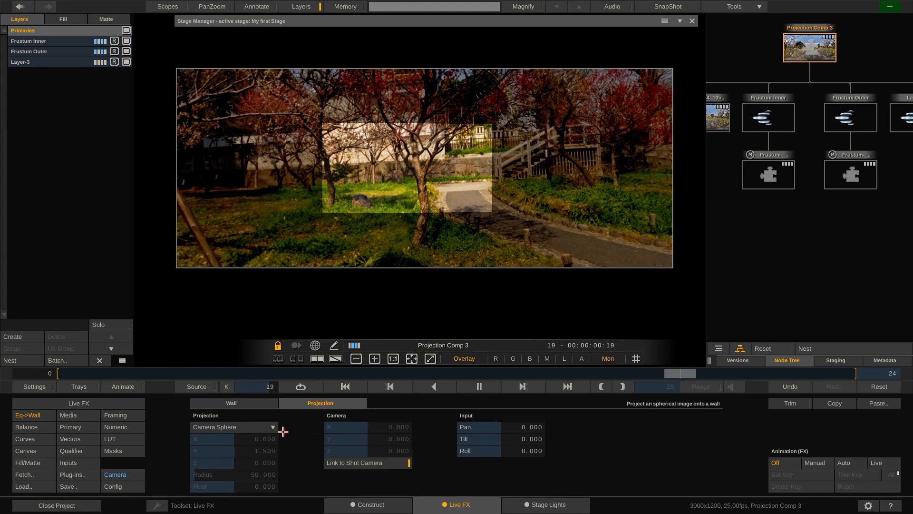
click(55, 62)
click(72, 31)
click(70, 61)
click(71, 30)
click(265, 427)
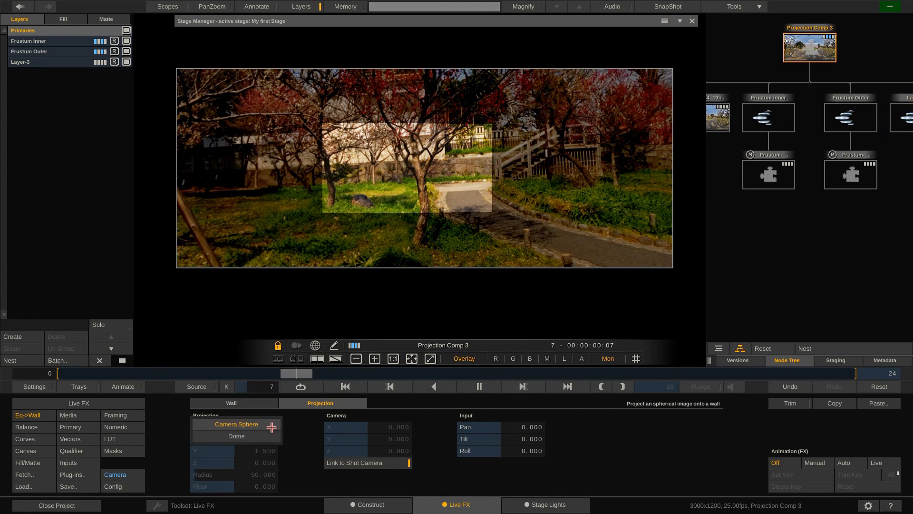
click(246, 436)
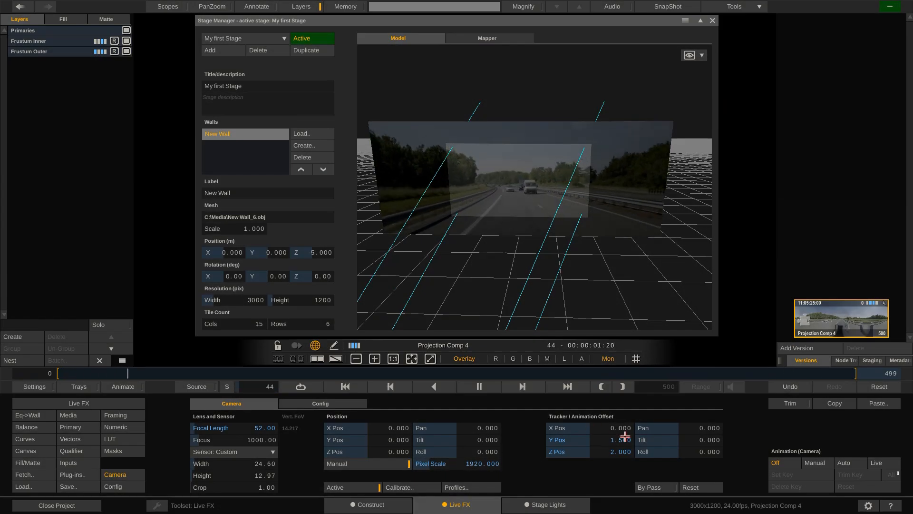
- Try a camera X Pos offset of about 0.19 in Projection Comp 4 and reset it
drag(597, 429, 590, 429)
click(593, 426)
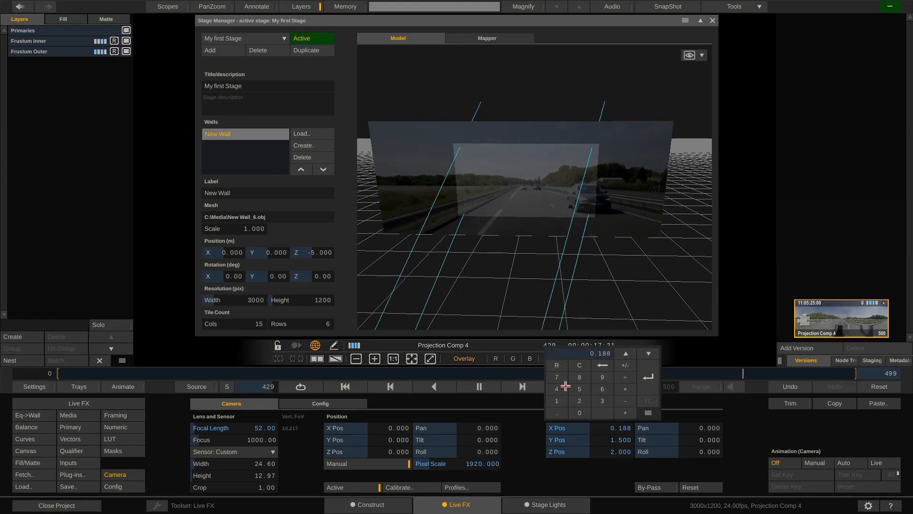
click(558, 368)
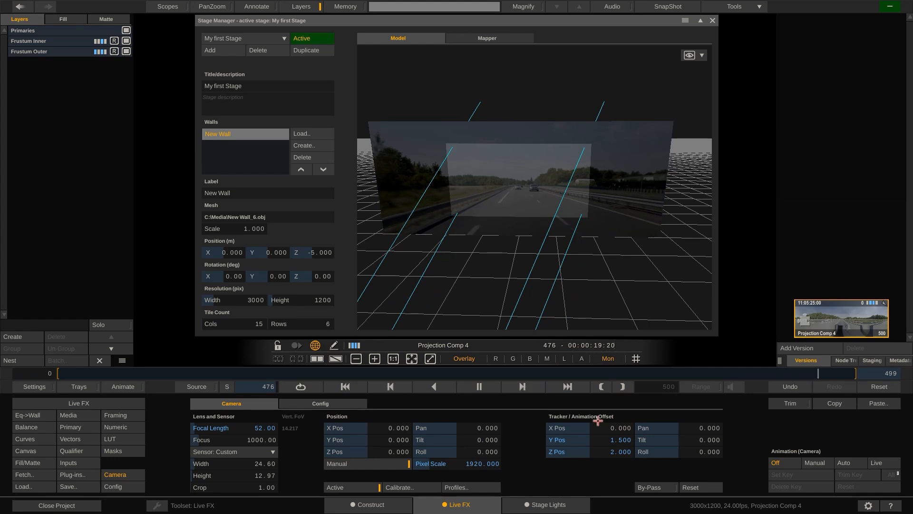
- Switch the Eq->Wall projection of the driving-plate composition to Dome
click(38, 417)
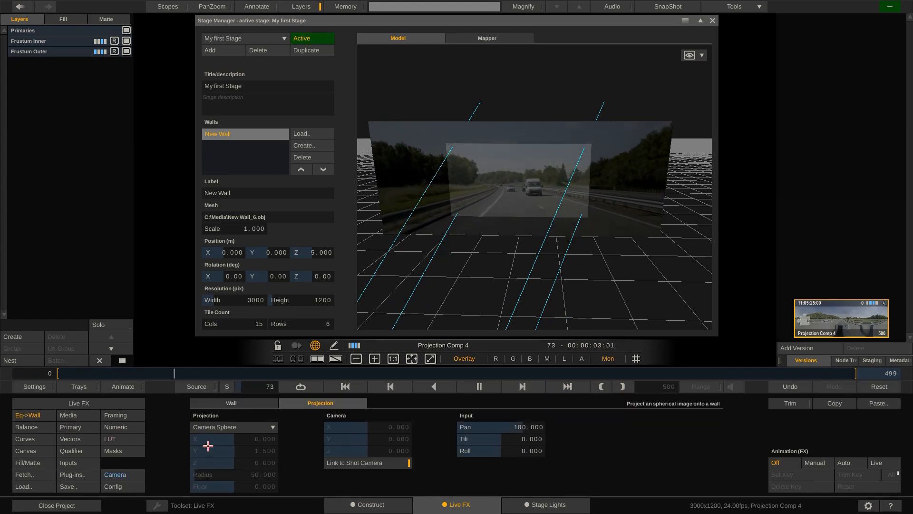
click(235, 428)
click(237, 434)
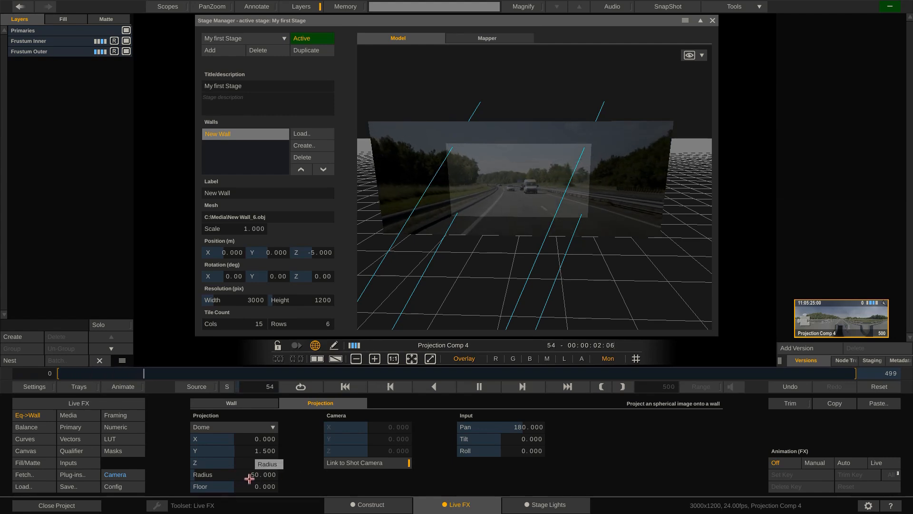
- Sweep the camera's X Pos offset back and forth between about -0.44 and 0.6 to check parallax in the Dome projection
click(126, 475)
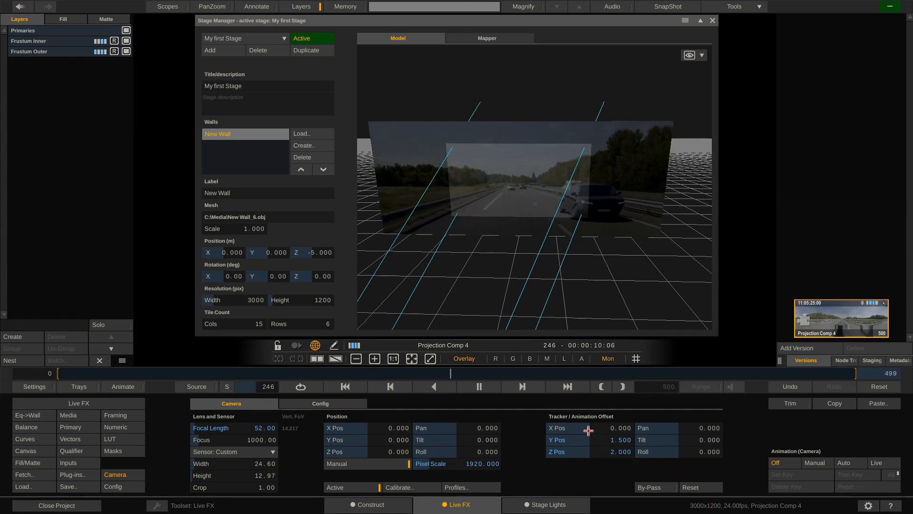
scroll(590, 428, up, 10)
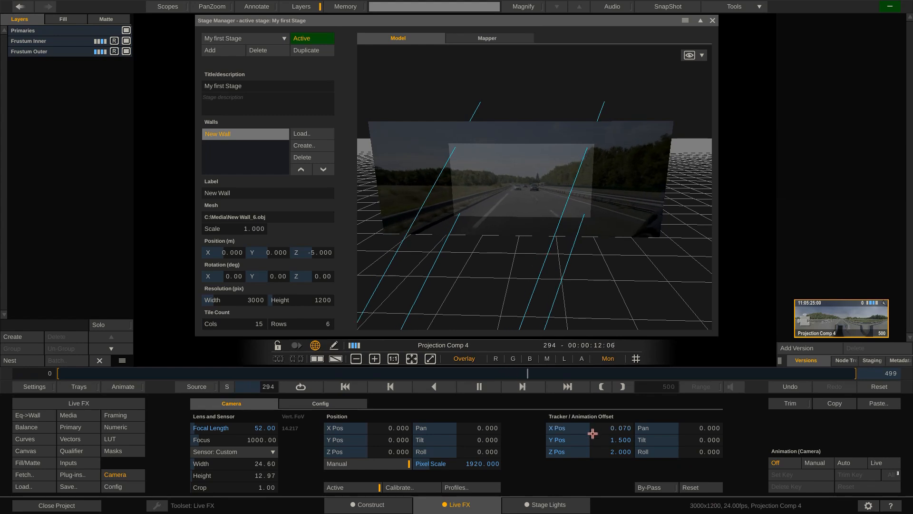
scroll(592, 430, down, 14)
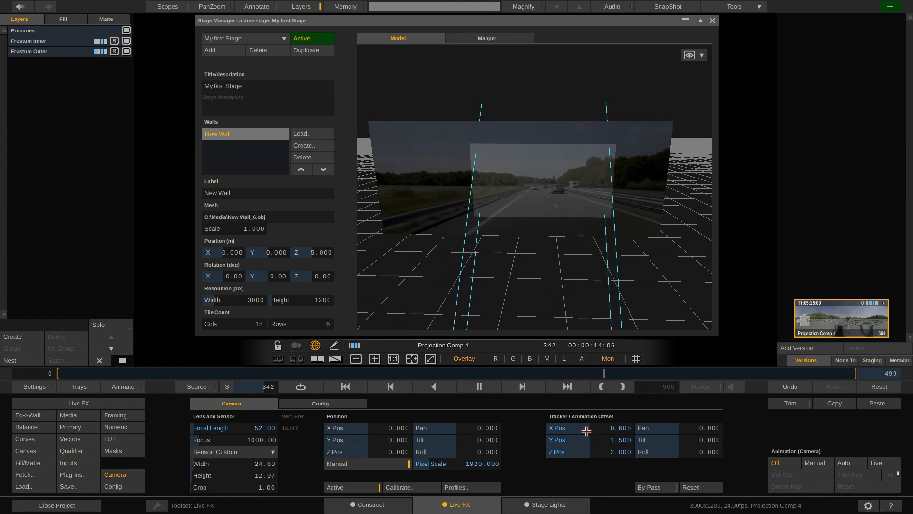
scroll(589, 433, up, 12)
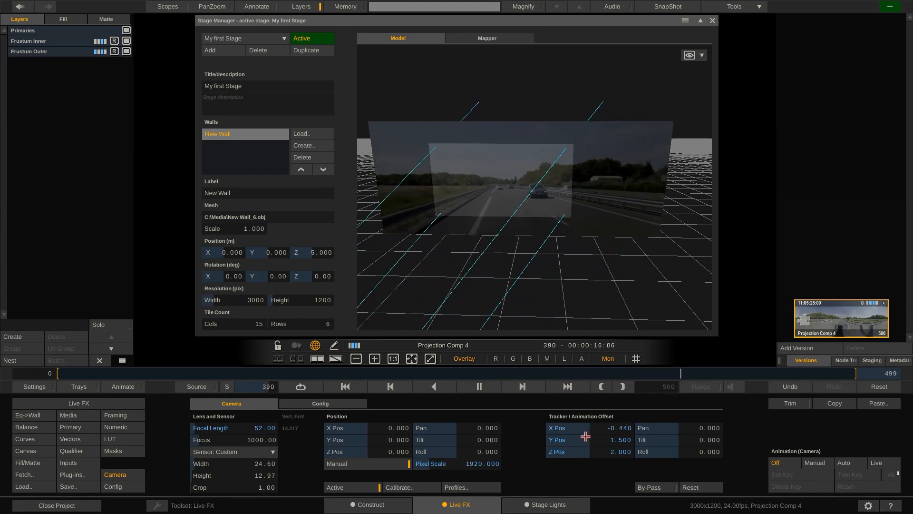
scroll(584, 435, down, 11)
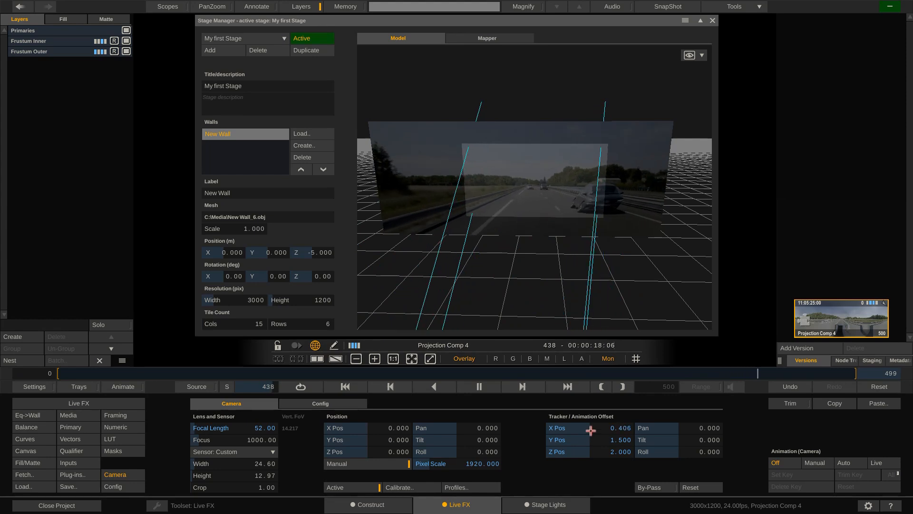
scroll(587, 432, up, 9)
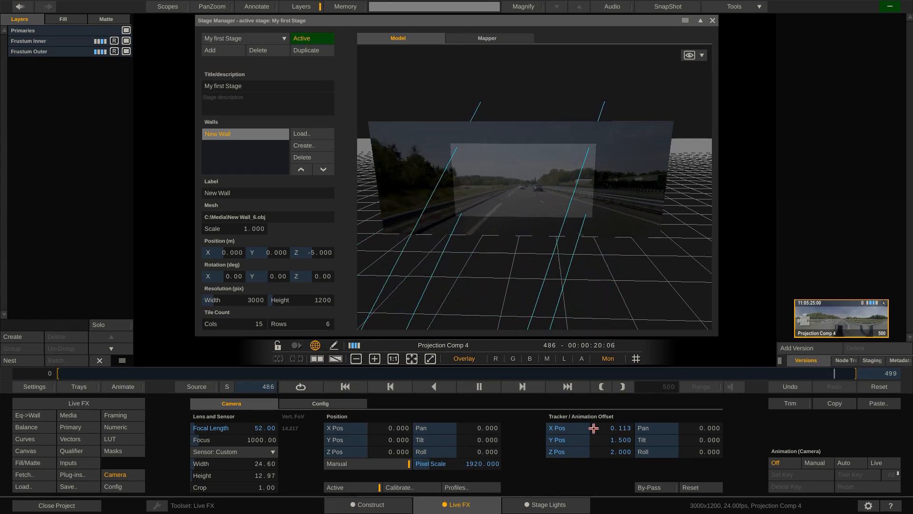
scroll(589, 428, up, 3)
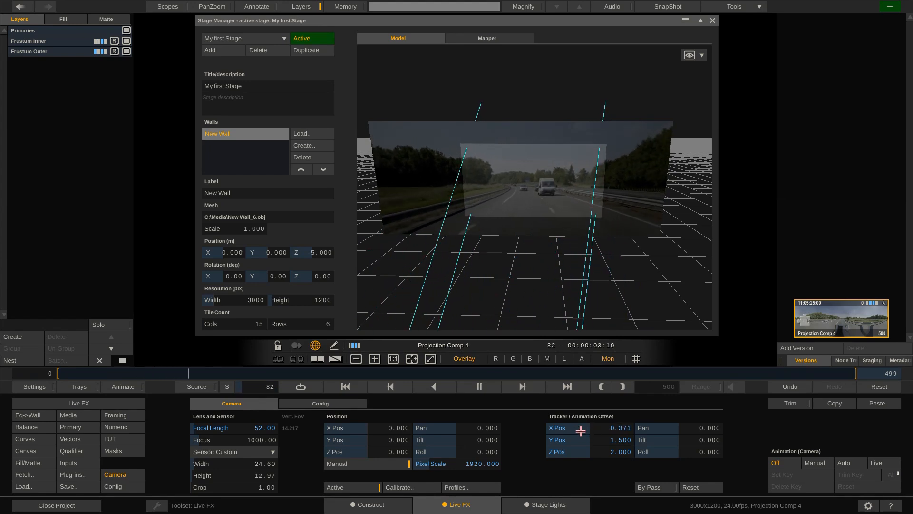
scroll(592, 427, down, 4)
scroll(591, 428, down, 2)
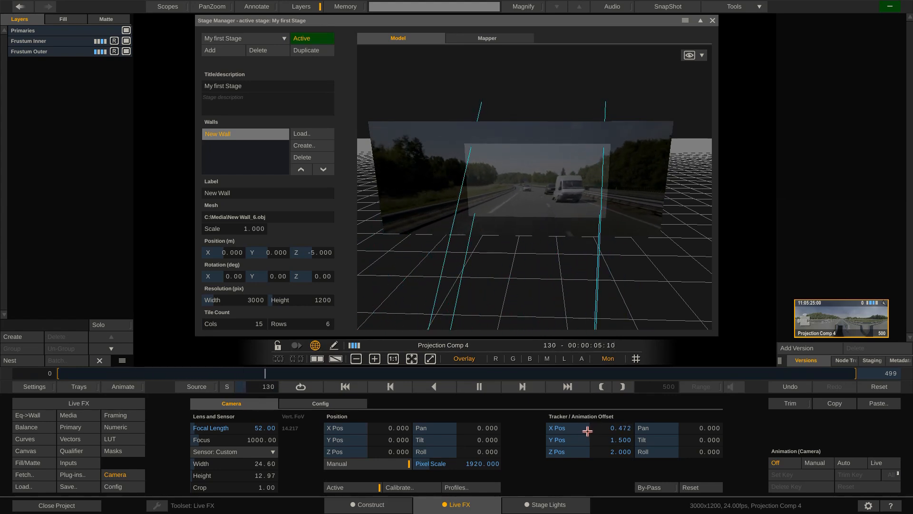
scroll(586, 426, down, 2)
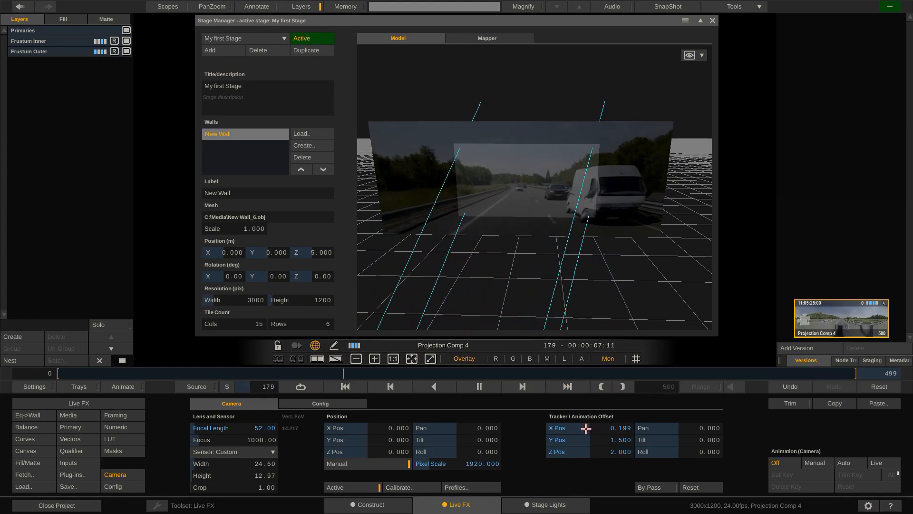